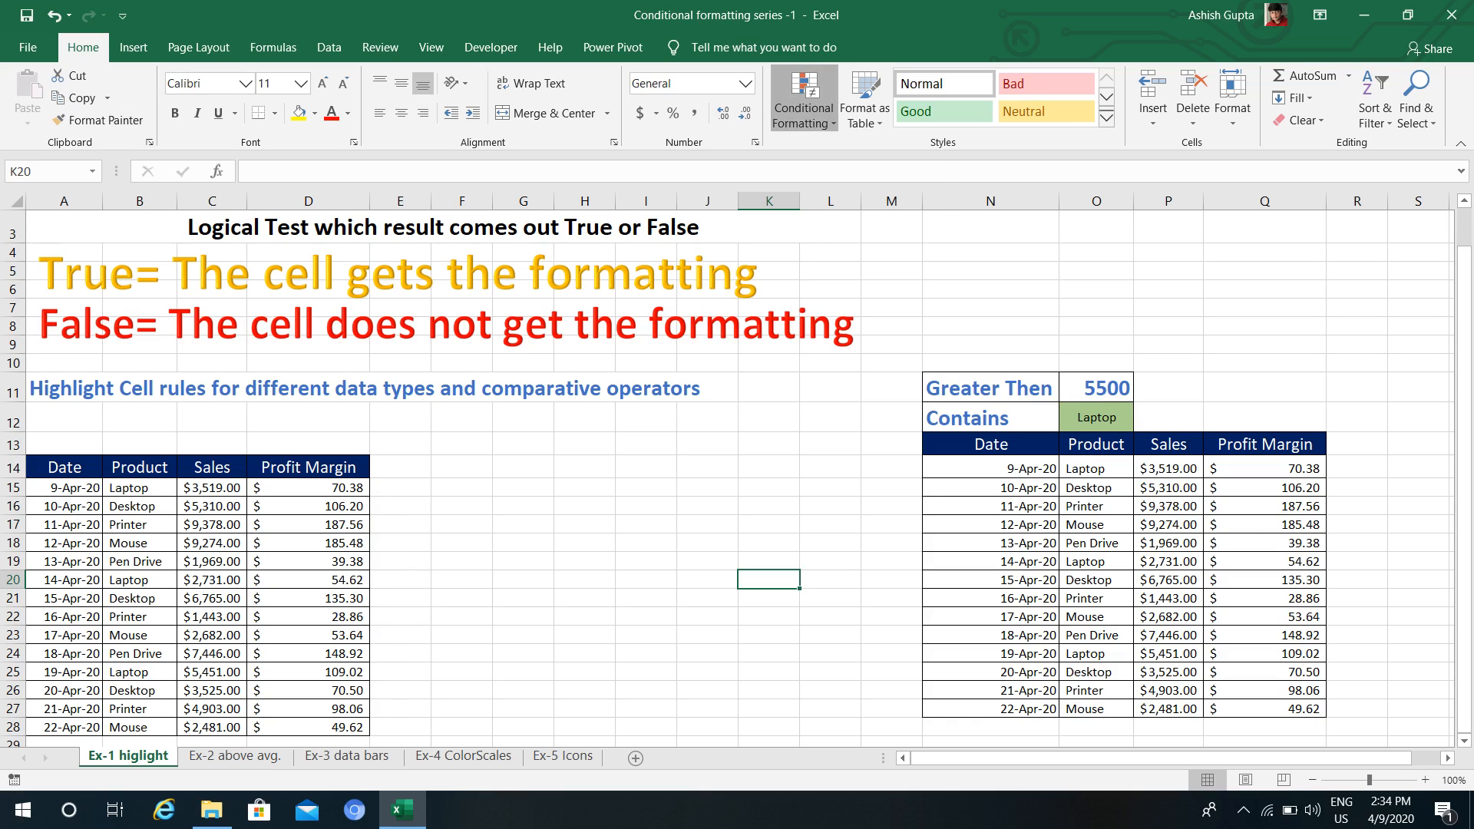
{"action": "left_click", "coordinate": [804, 115]}
{"action": "mouse_move", "coordinate": [870, 156]}
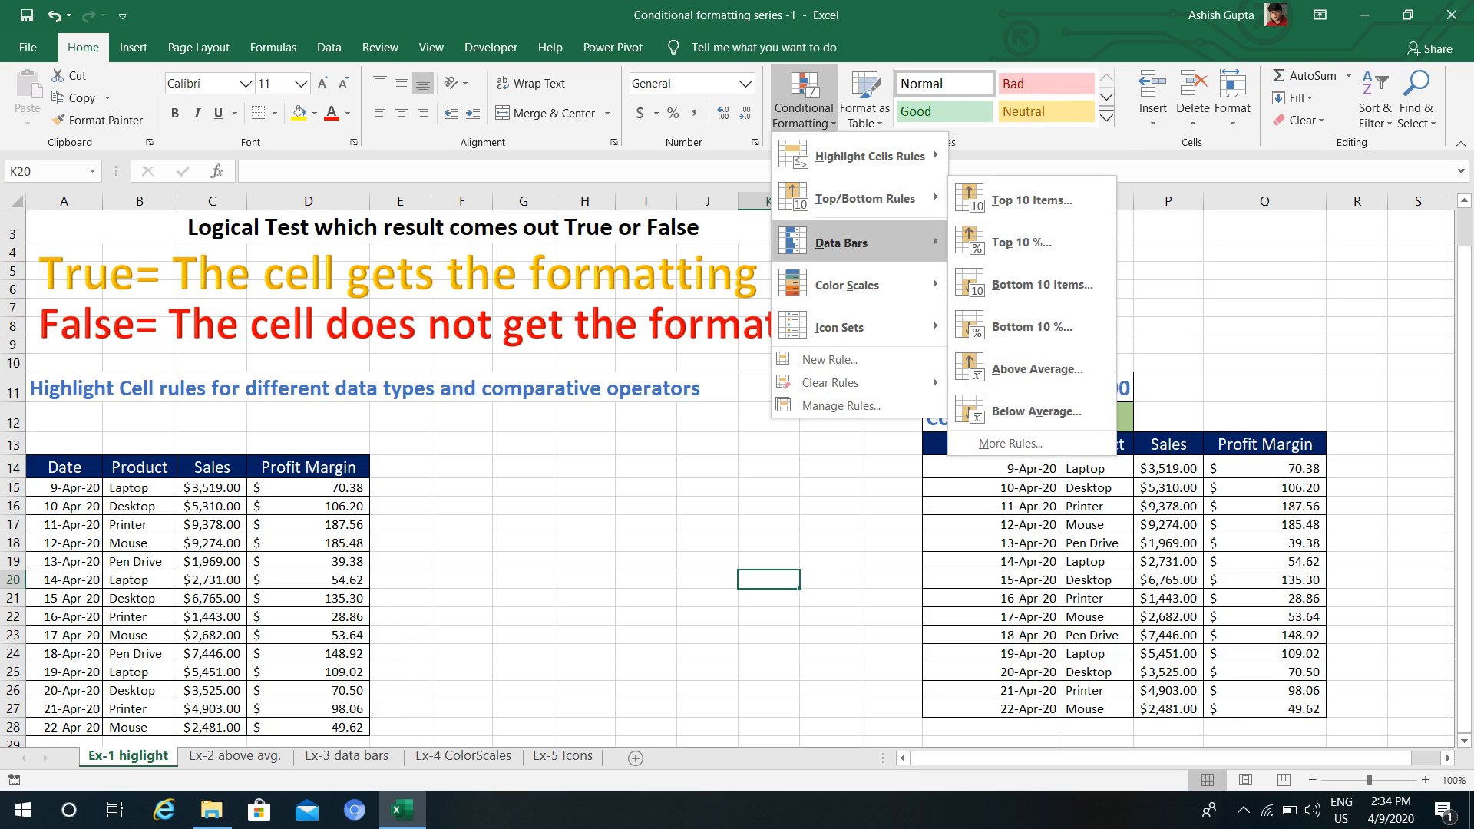
{"action": "mouse_move", "coordinate": [839, 327]}
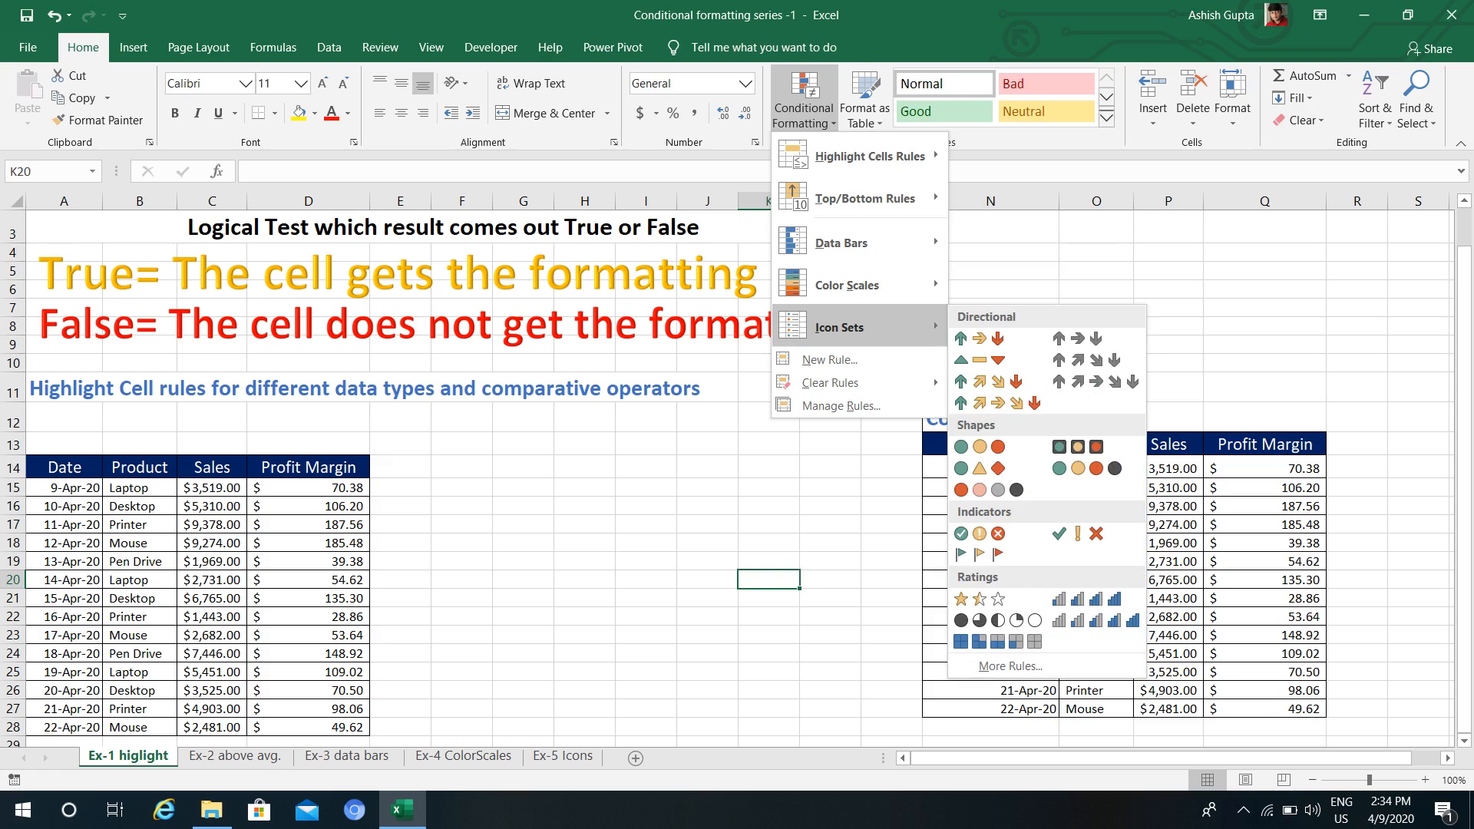
{"action": "key", "text": "Escape"}
{"action": "left_click", "coordinate": [64, 444]}
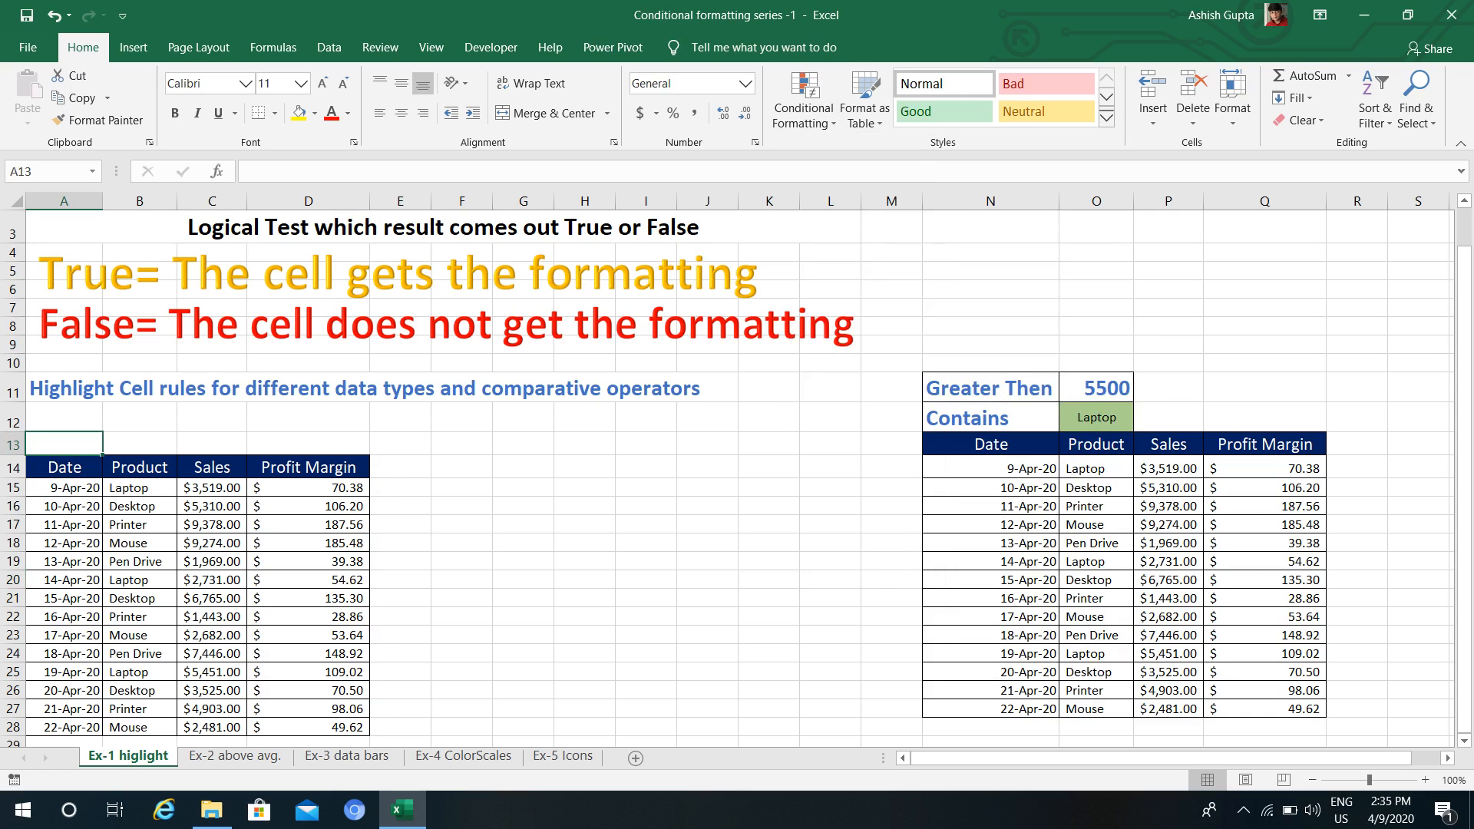
{"action": "left_click", "coordinate": [65, 467]}
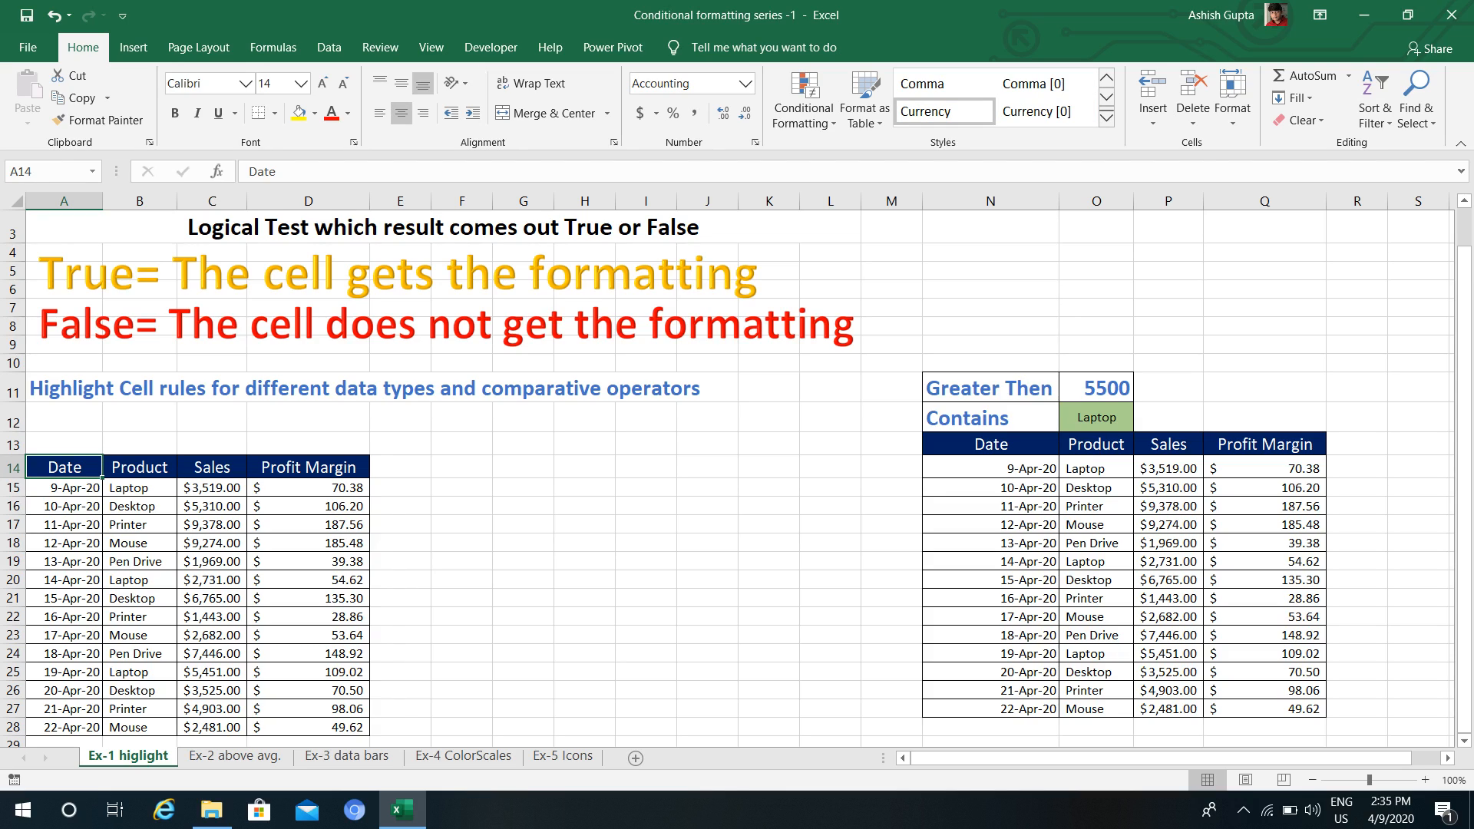
- Set up a Greater Than highlight rule with threshold 5000 for the Sales values in C15:C28
{"action": "left_click", "coordinate": [212, 488]}
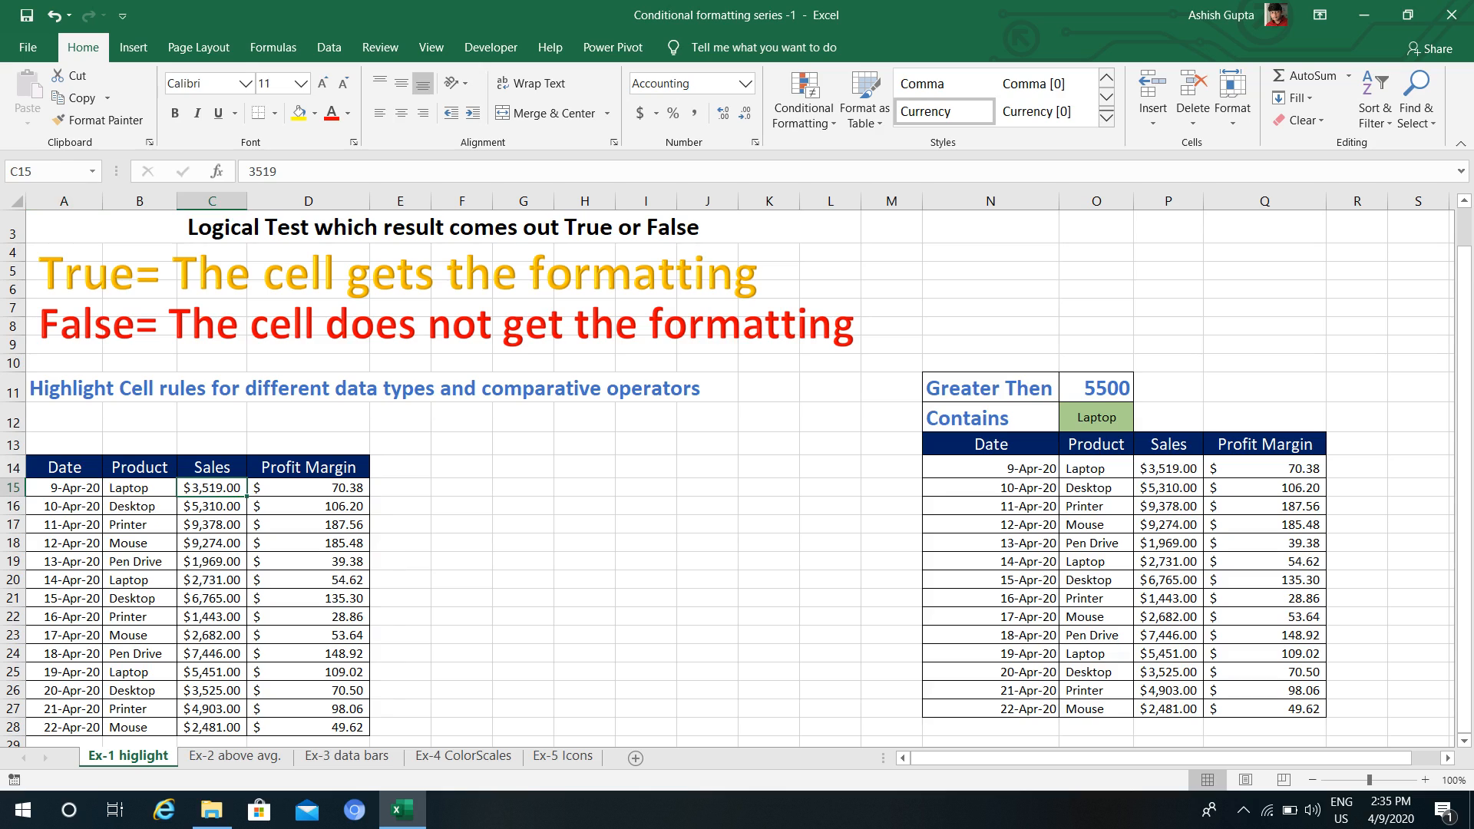
{"action": "key", "text": "ctrl+shift+Down"}
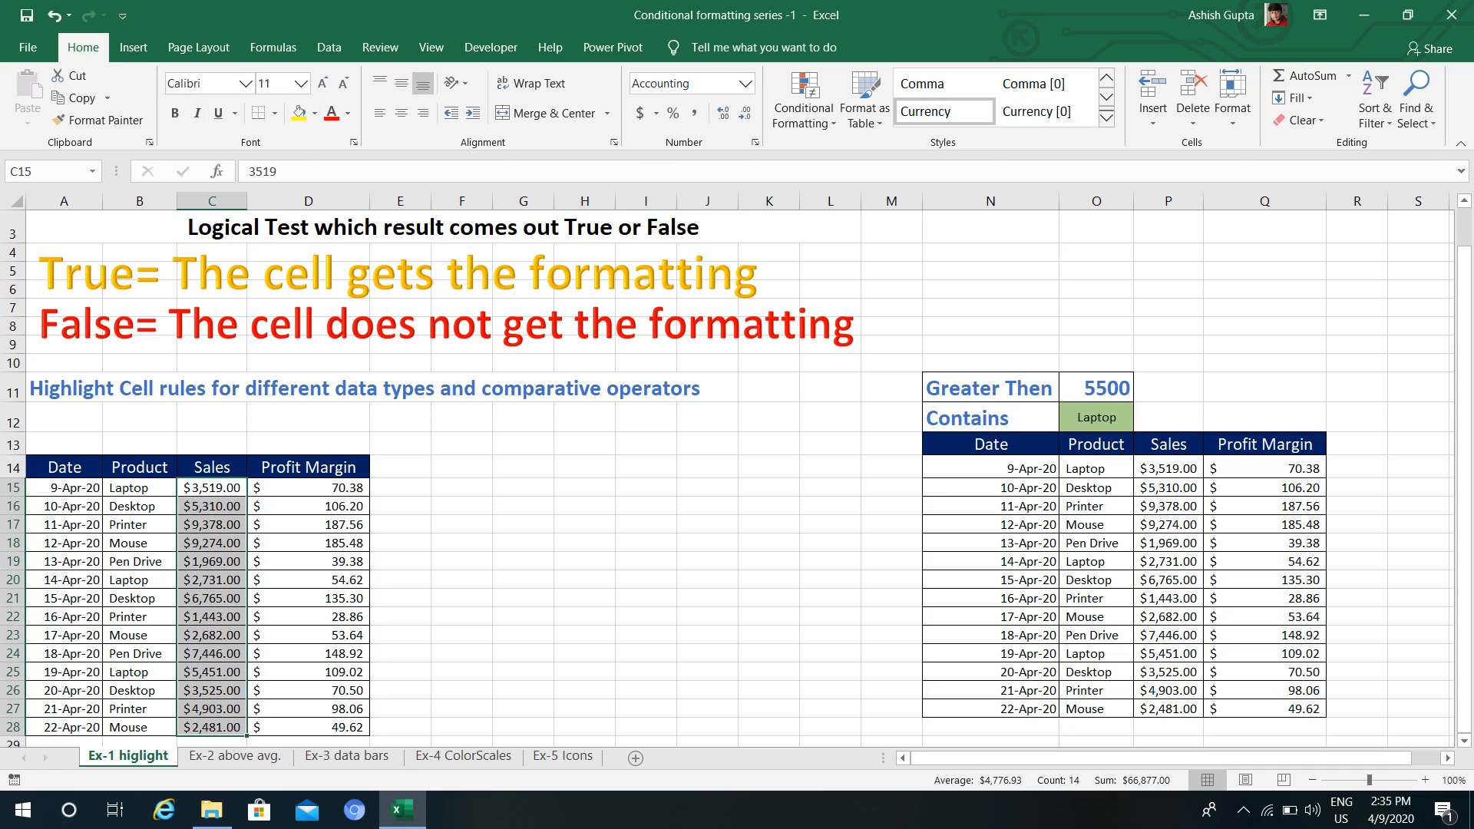
{"action": "left_click", "coordinate": [804, 107]}
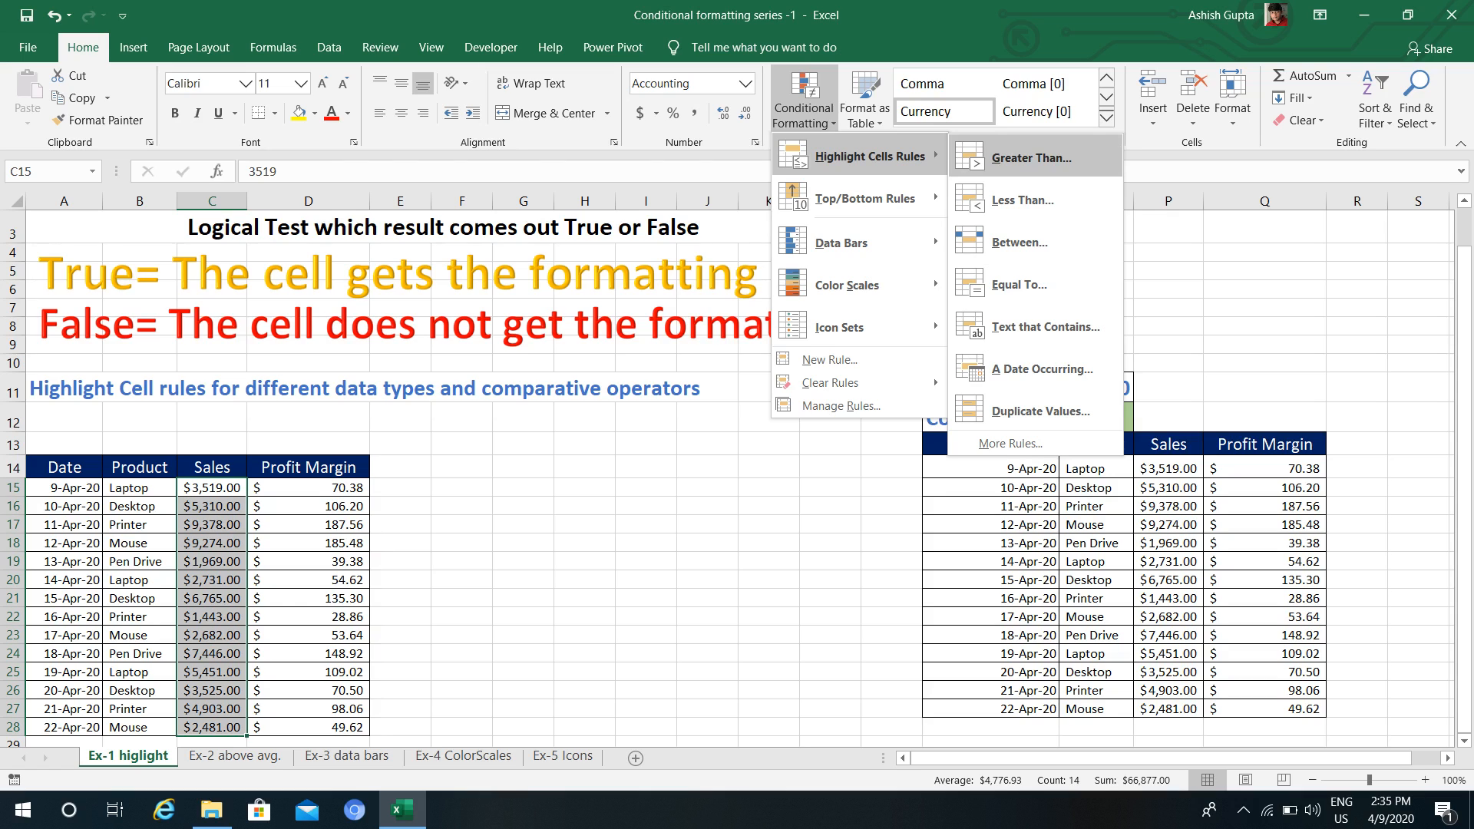
{"action": "left_click", "coordinate": [1031, 157]}
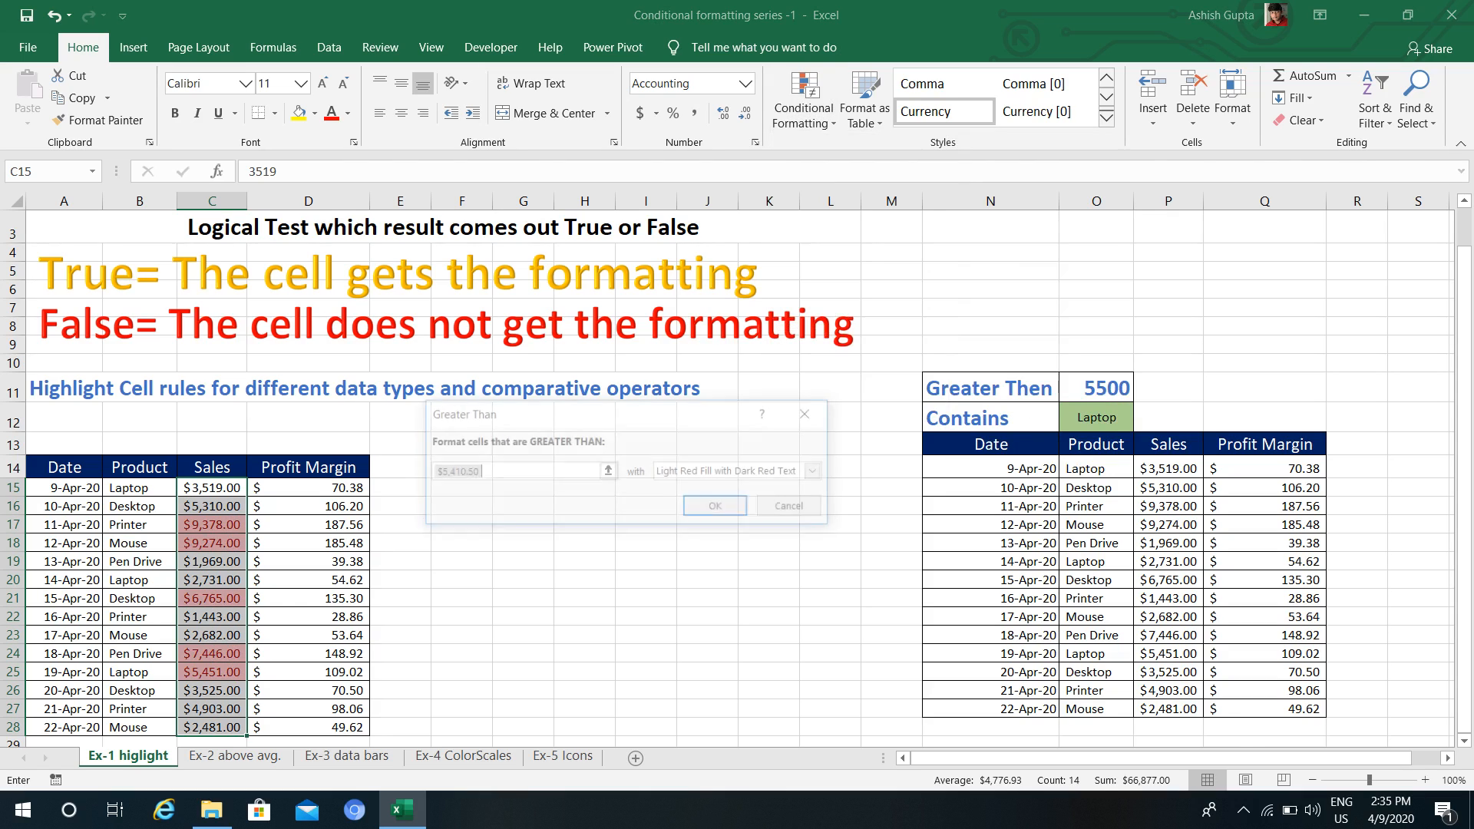
{"action": "key", "text": "BackSpace"}
{"action": "key", "text": "BackSpace"}
{"action": "key", "text": "BackSpace"}
{"action": "key", "text": "BackSpace"}
{"action": "key", "text": "BackSpace"}
{"action": "key", "text": "BackSpace"}
{"action": "key", "text": "BackSpace"}
{"action": "key", "text": "BackSpace"}
{"action": "key", "text": "BackSpace"}
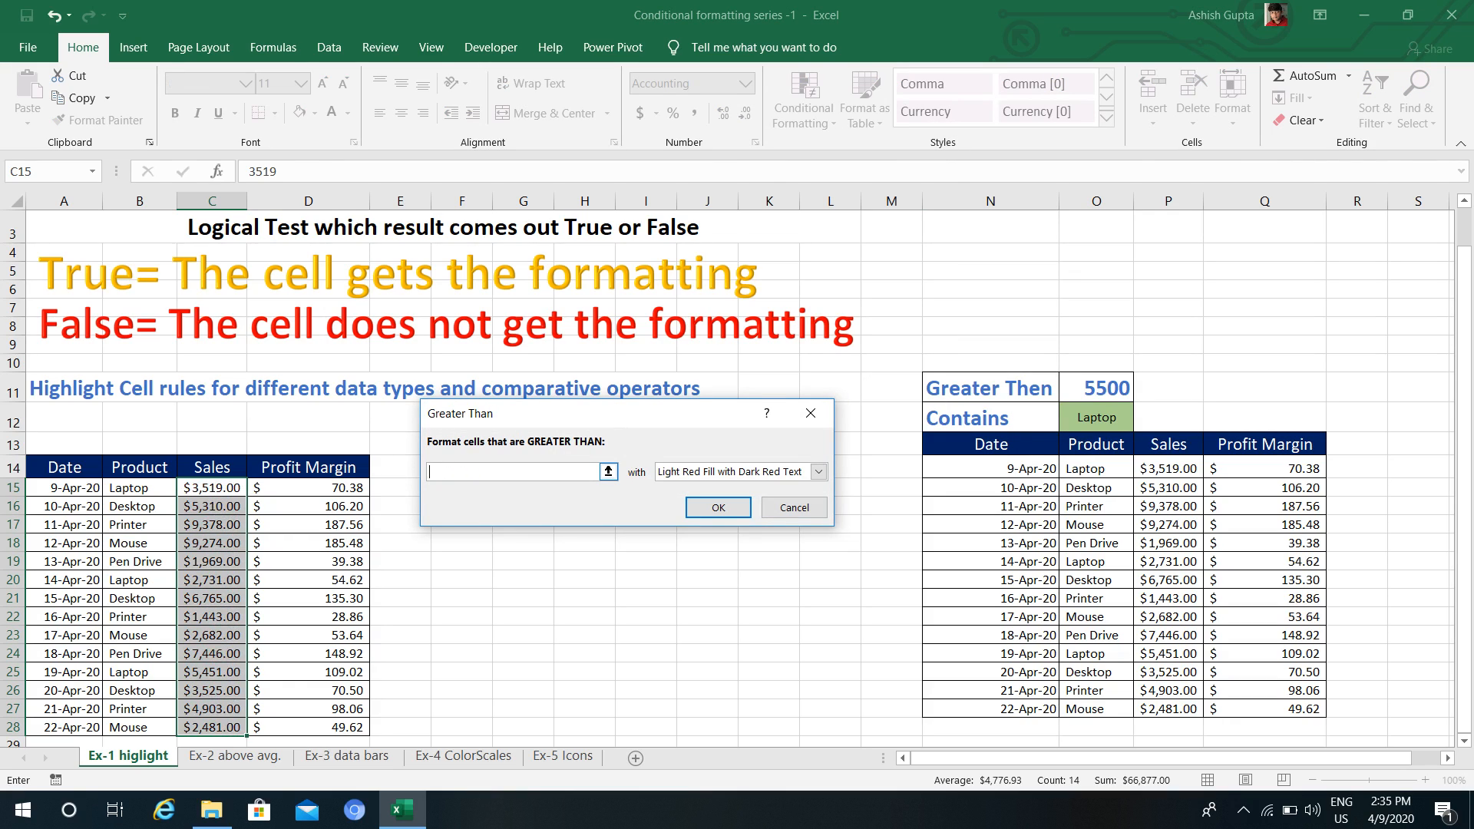
{"action": "type", "text": "5000"}
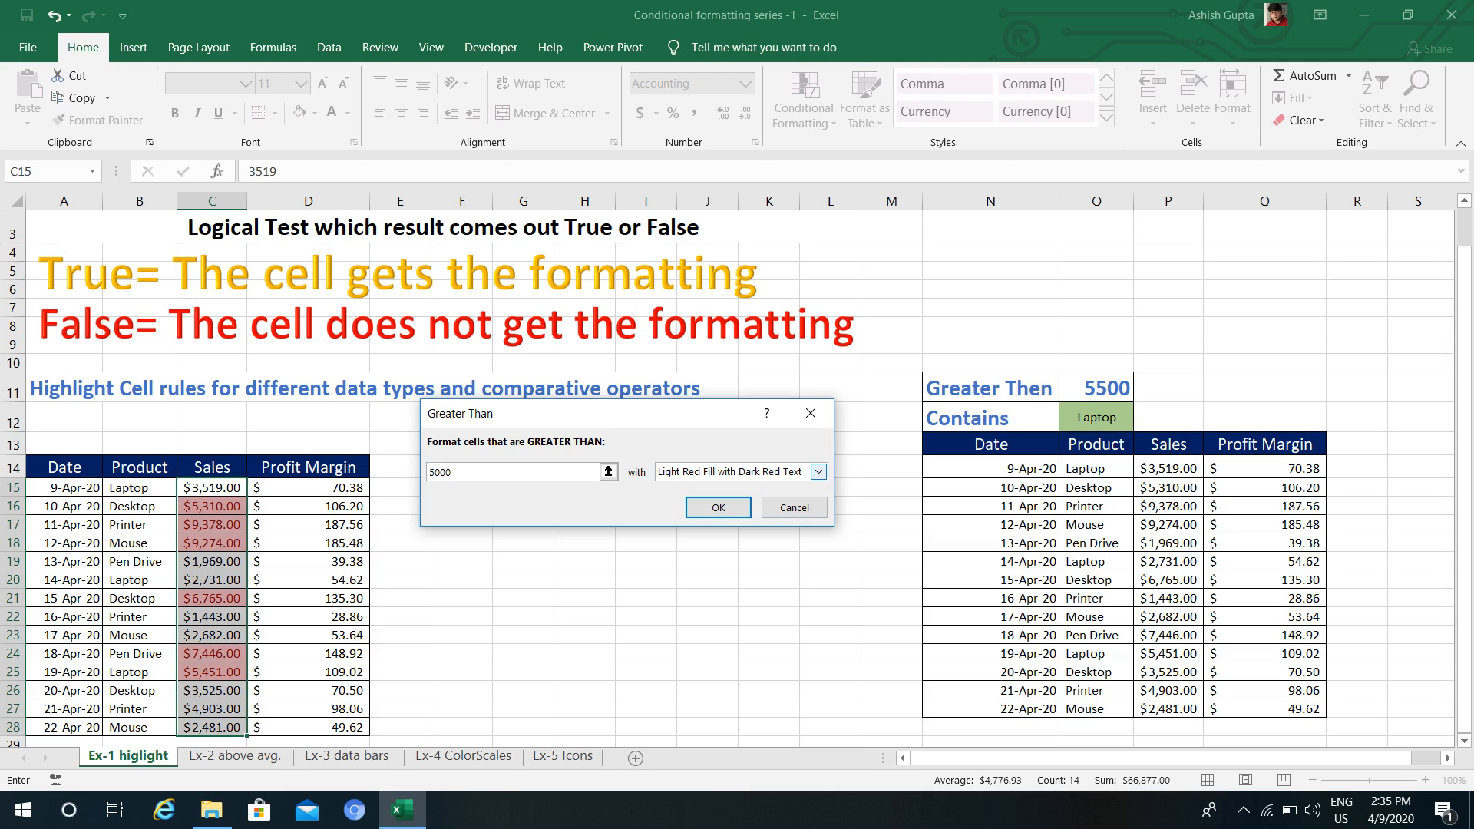
- Try the Yellow Fill with Dark Yellow Text and Green Fill with Dark Green Text formats for the rule
{"action": "left_click", "coordinate": [819, 471]}
{"action": "key", "text": "Down"}
{"action": "key", "text": "Return"}
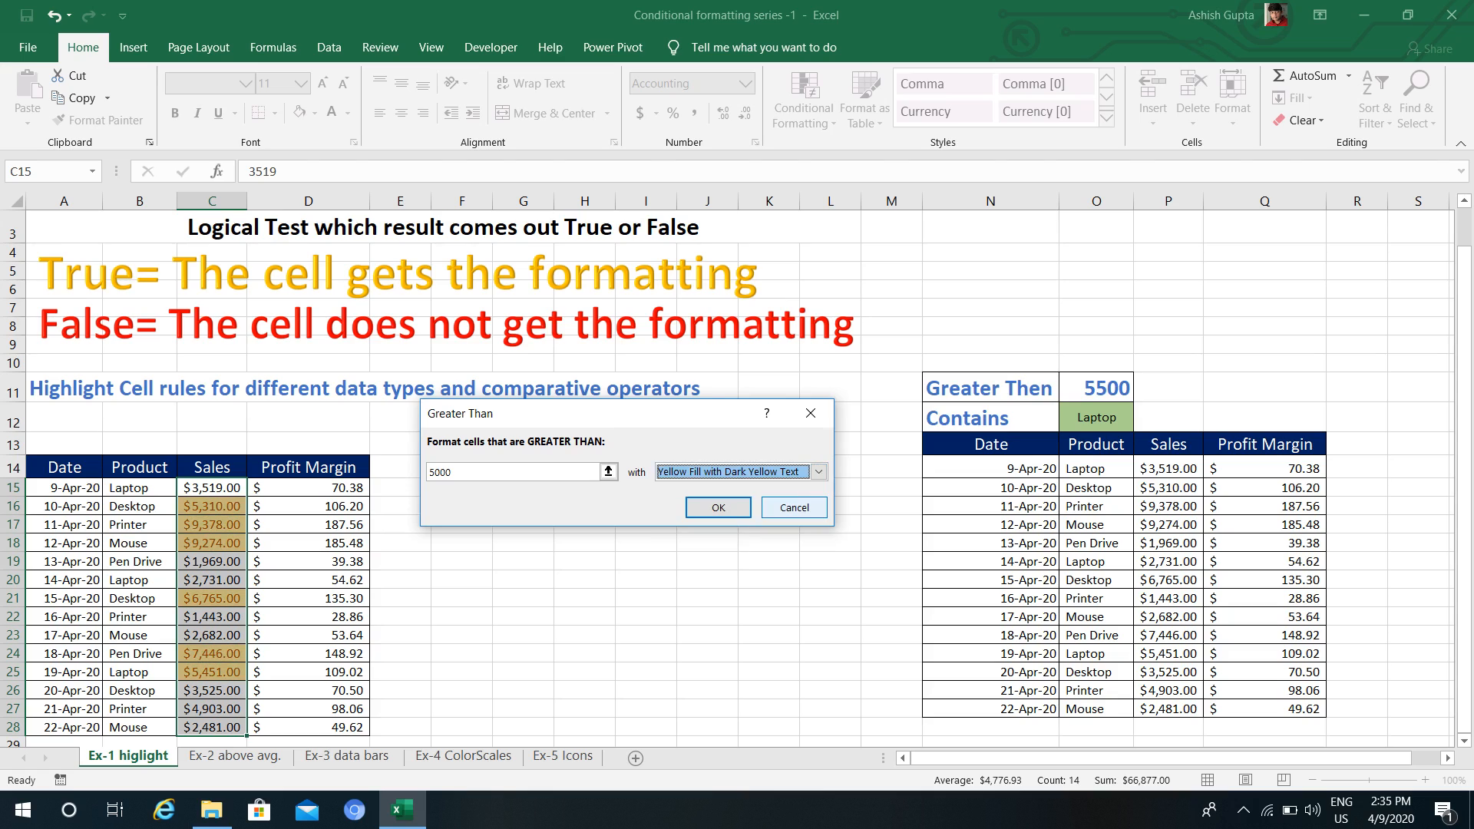
{"action": "left_click", "coordinate": [819, 471]}
{"action": "key", "text": "Down"}
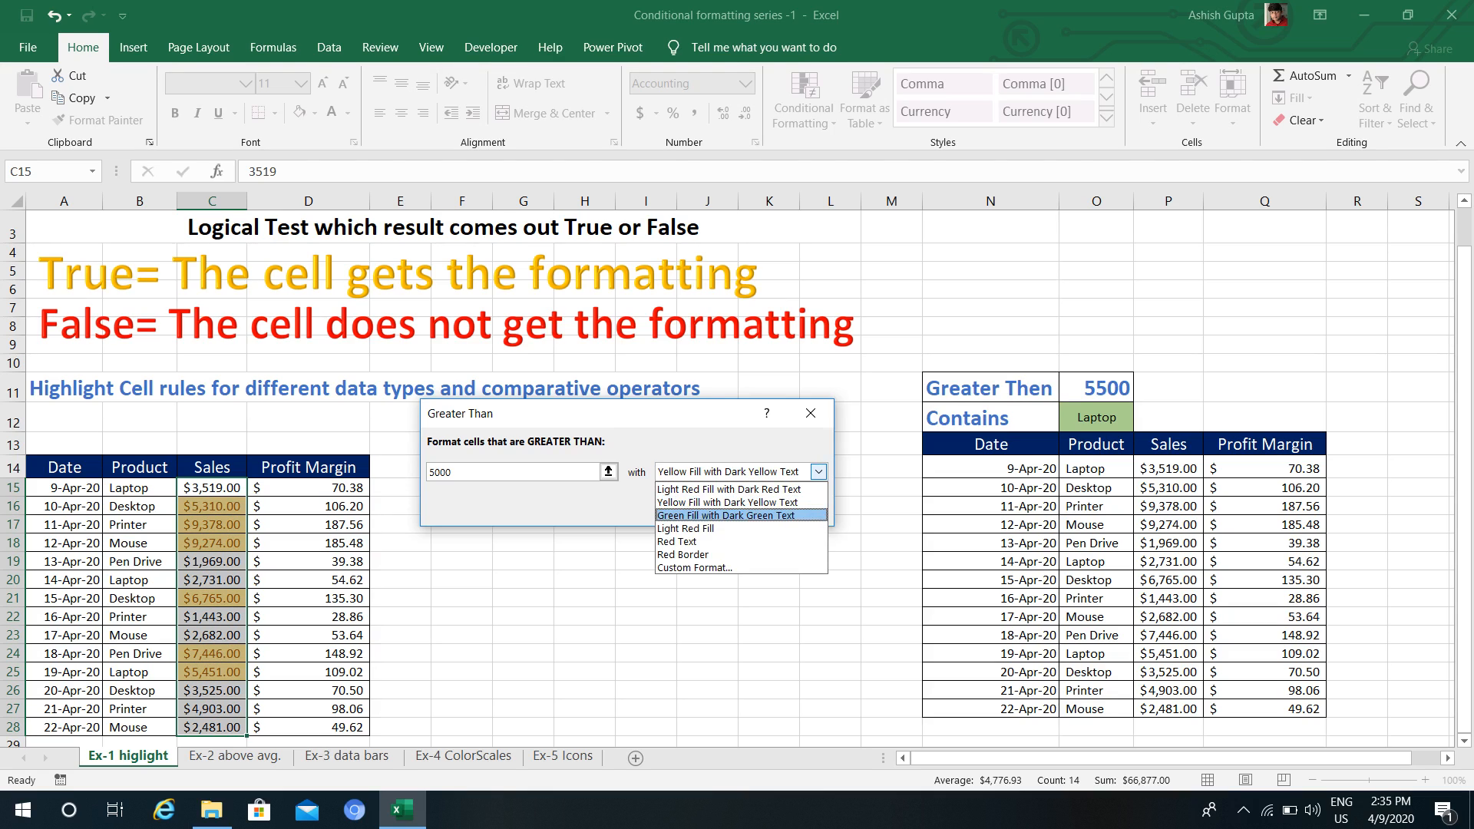
{"action": "key", "text": "Return"}
- Switch the rule to a custom format with a bright yellow background fill
{"action": "left_click", "coordinate": [819, 472]}
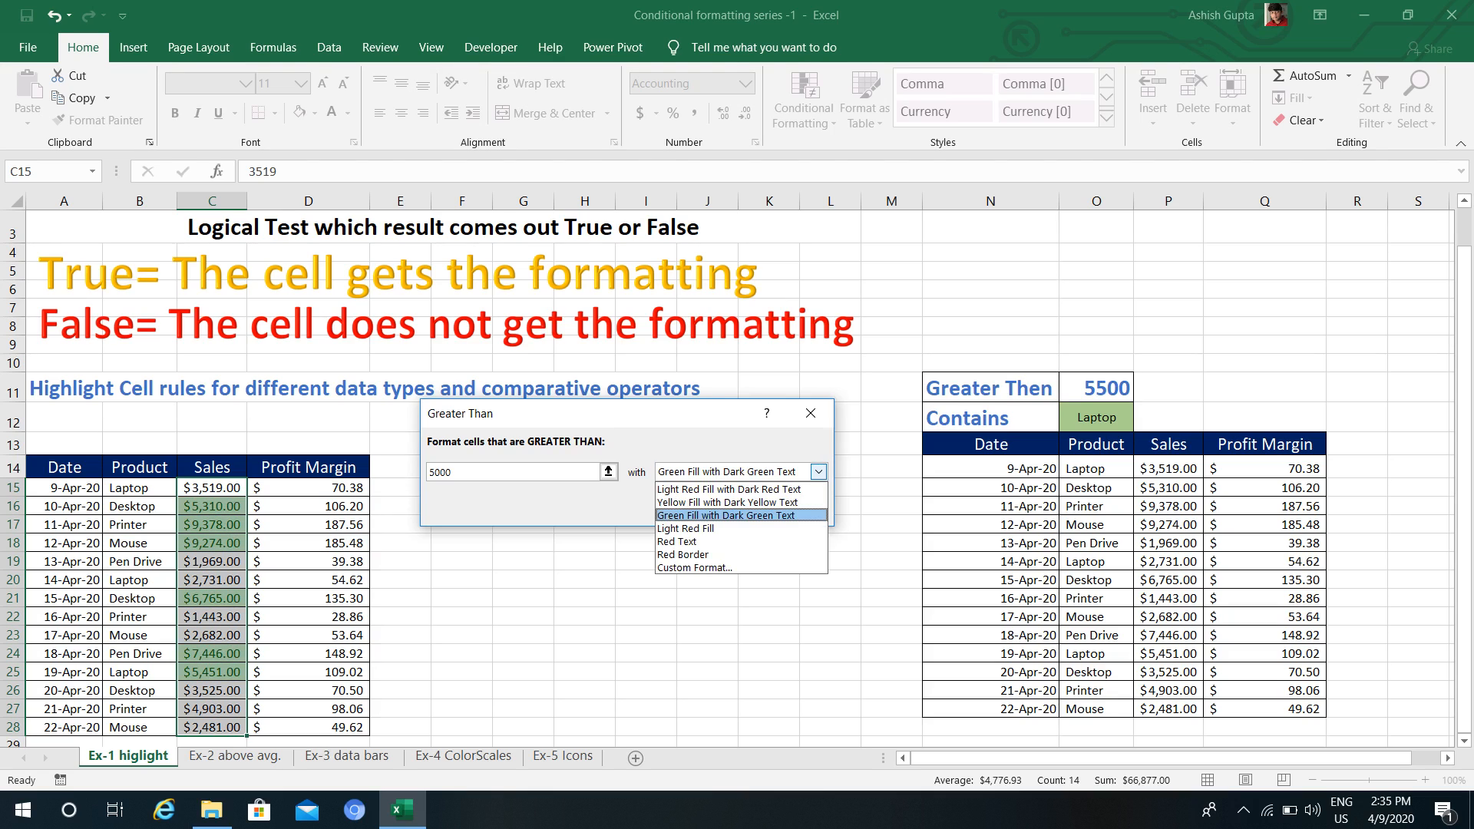
{"action": "key", "text": "Down"}
{"action": "key", "text": "Down"}
{"action": "key", "text": "Down"}
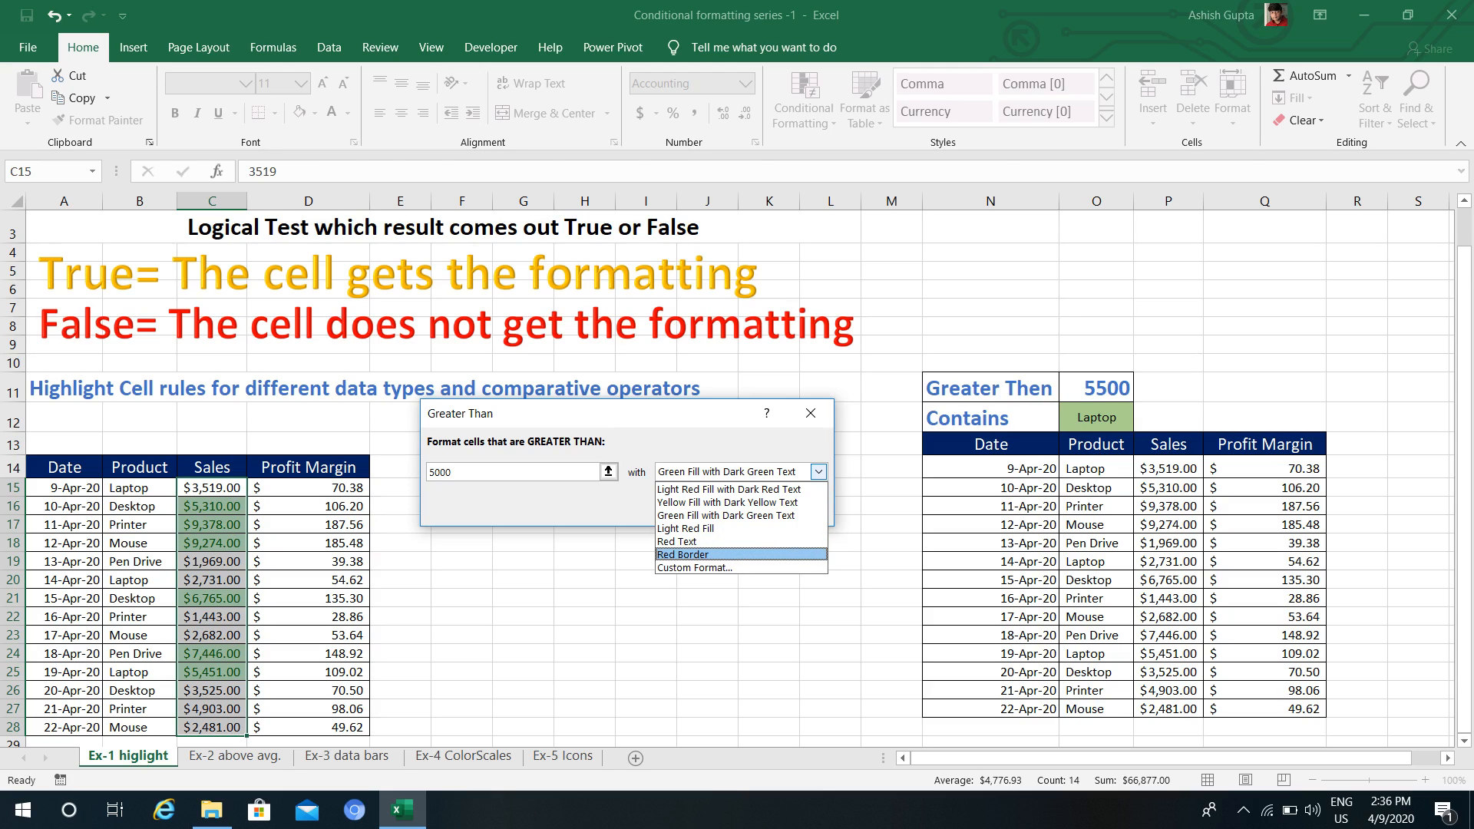
{"action": "key", "text": "Down"}
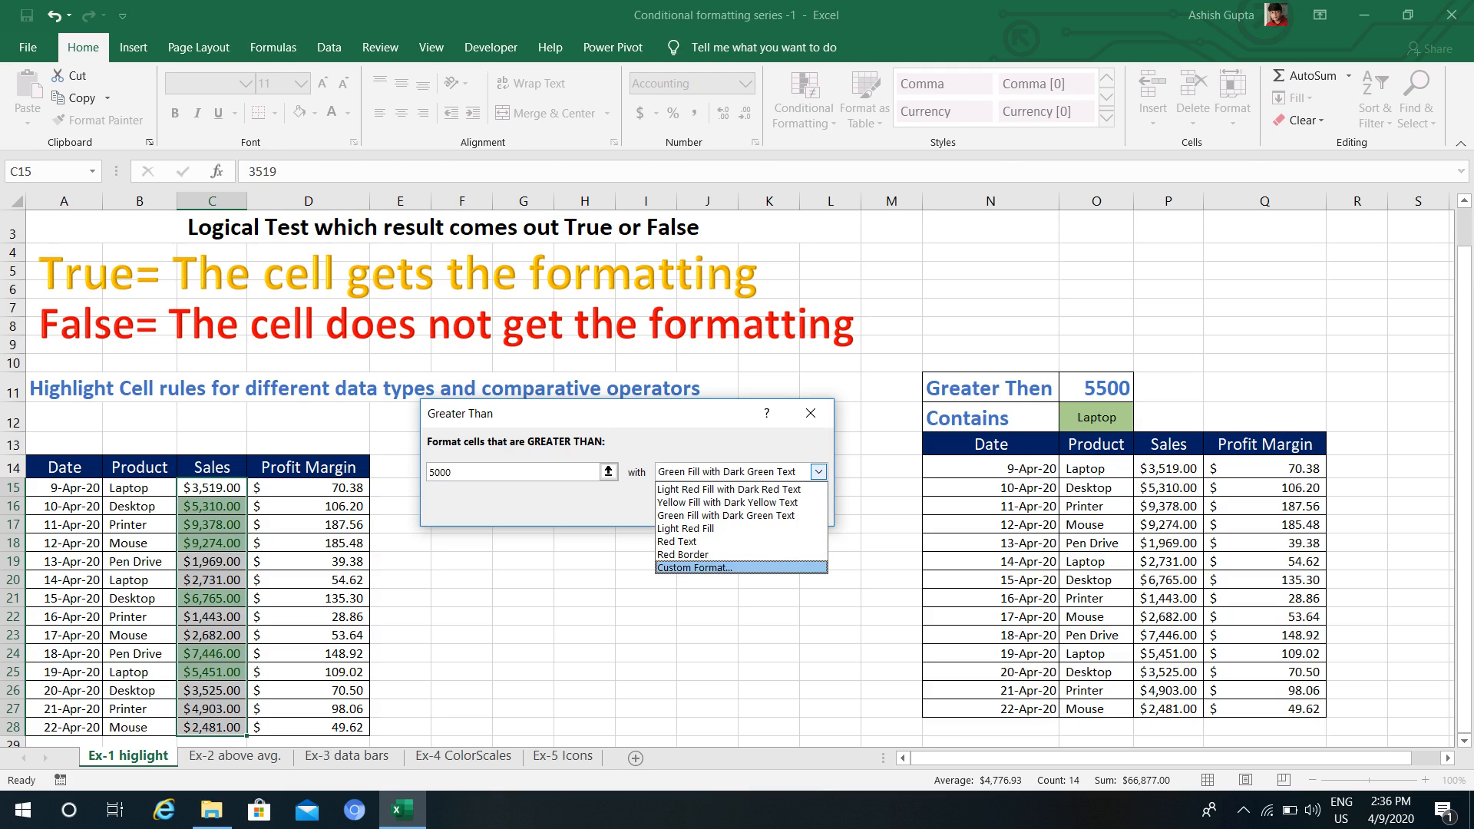
{"action": "key", "text": "Return"}
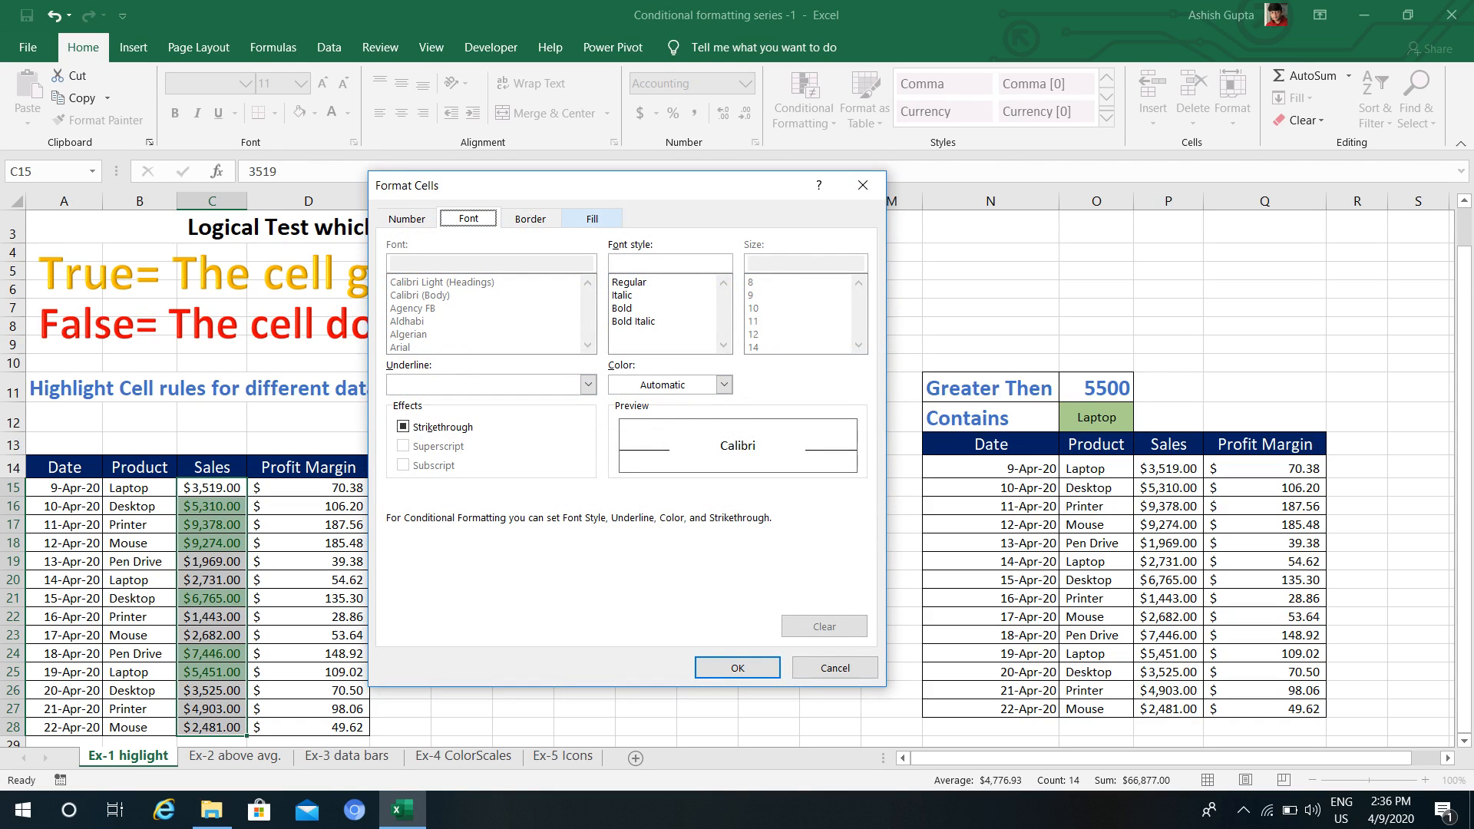
{"action": "left_click", "coordinate": [592, 218]}
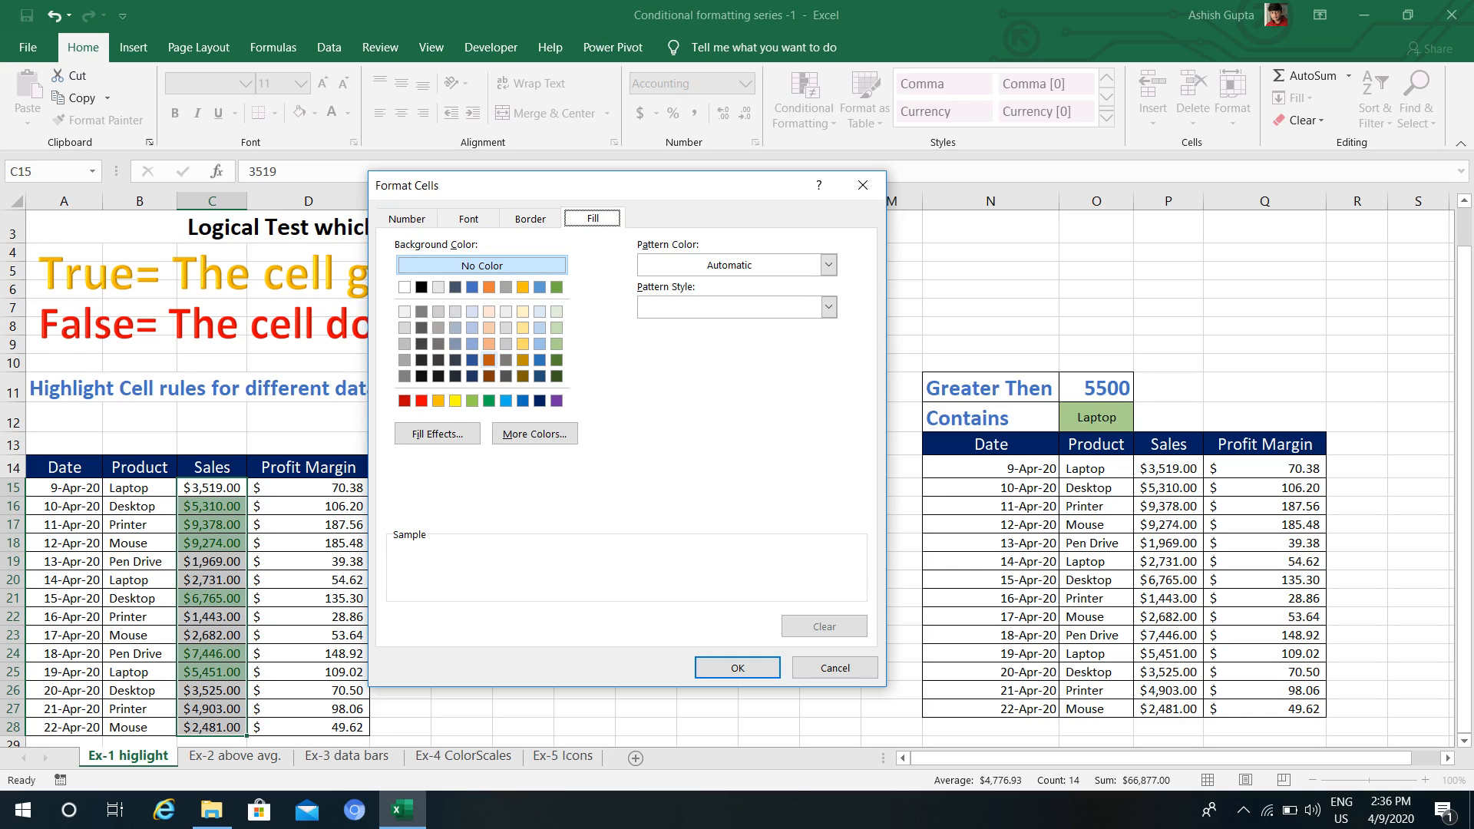
{"action": "left_click", "coordinate": [456, 401]}
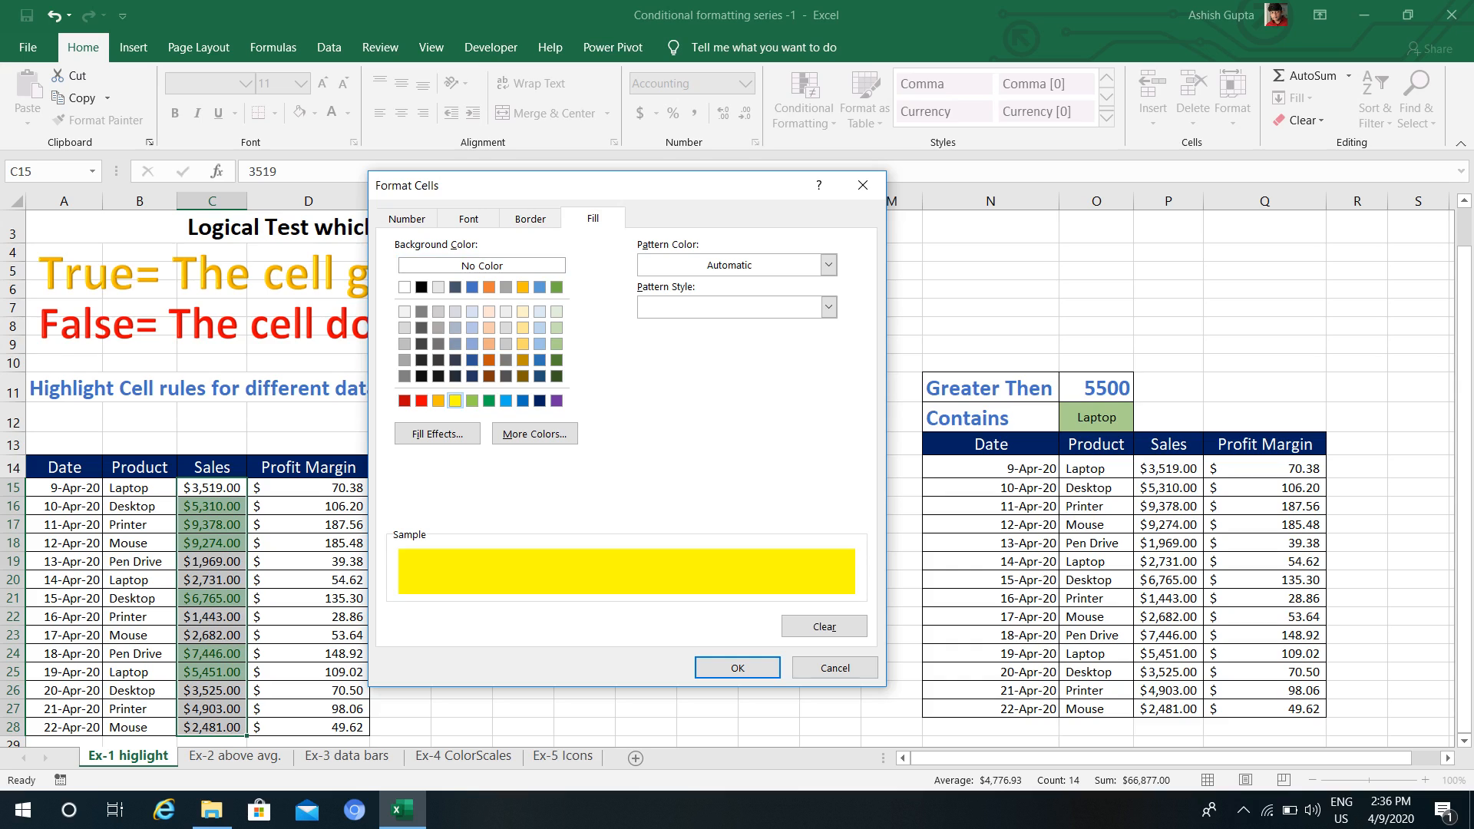
- Set the custom format's font color to black and apply the Greater Than rule to the Sales values
{"action": "left_click", "coordinate": [469, 218]}
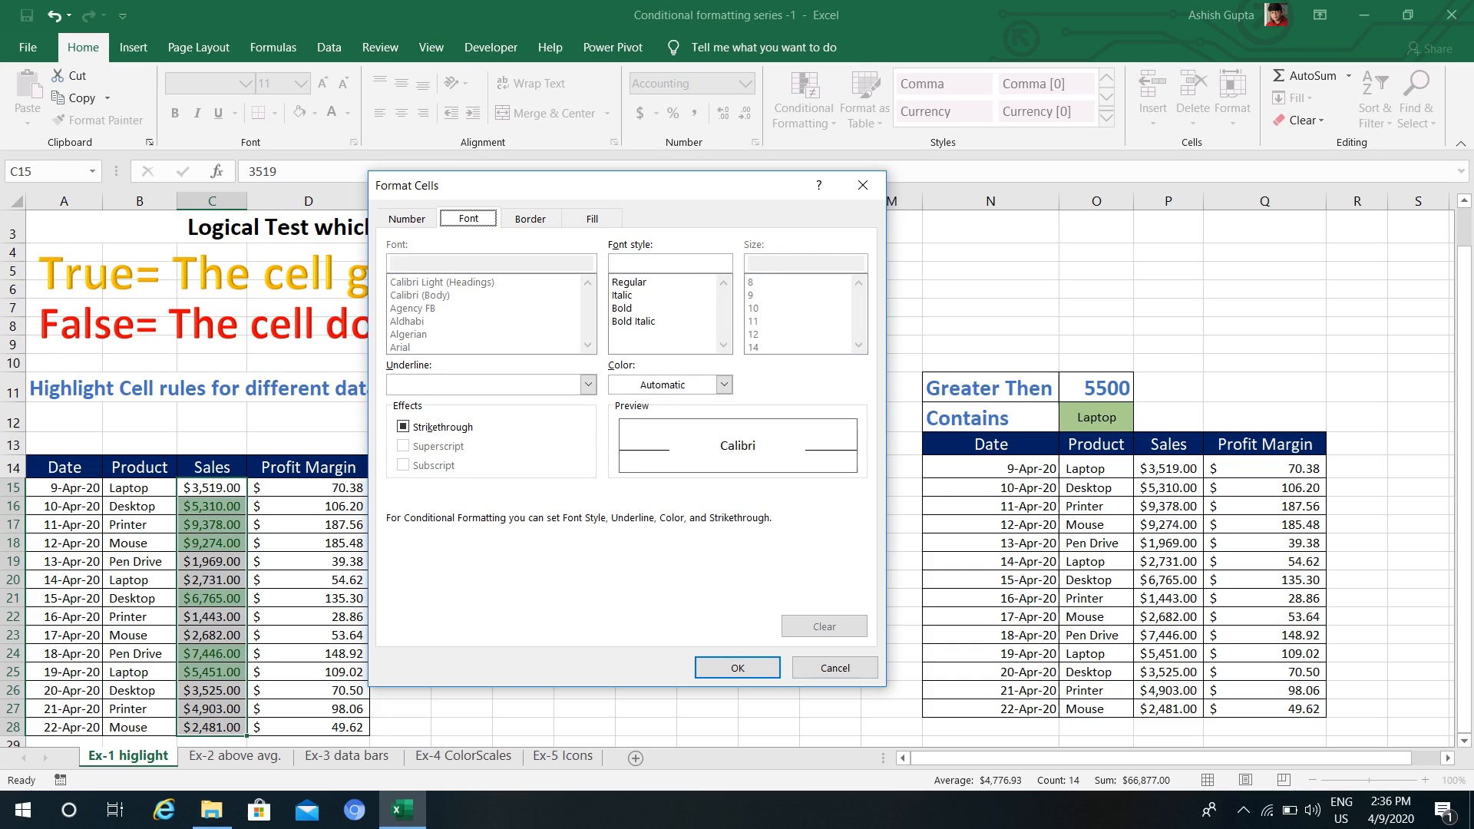
{"action": "left_click", "coordinate": [724, 385]}
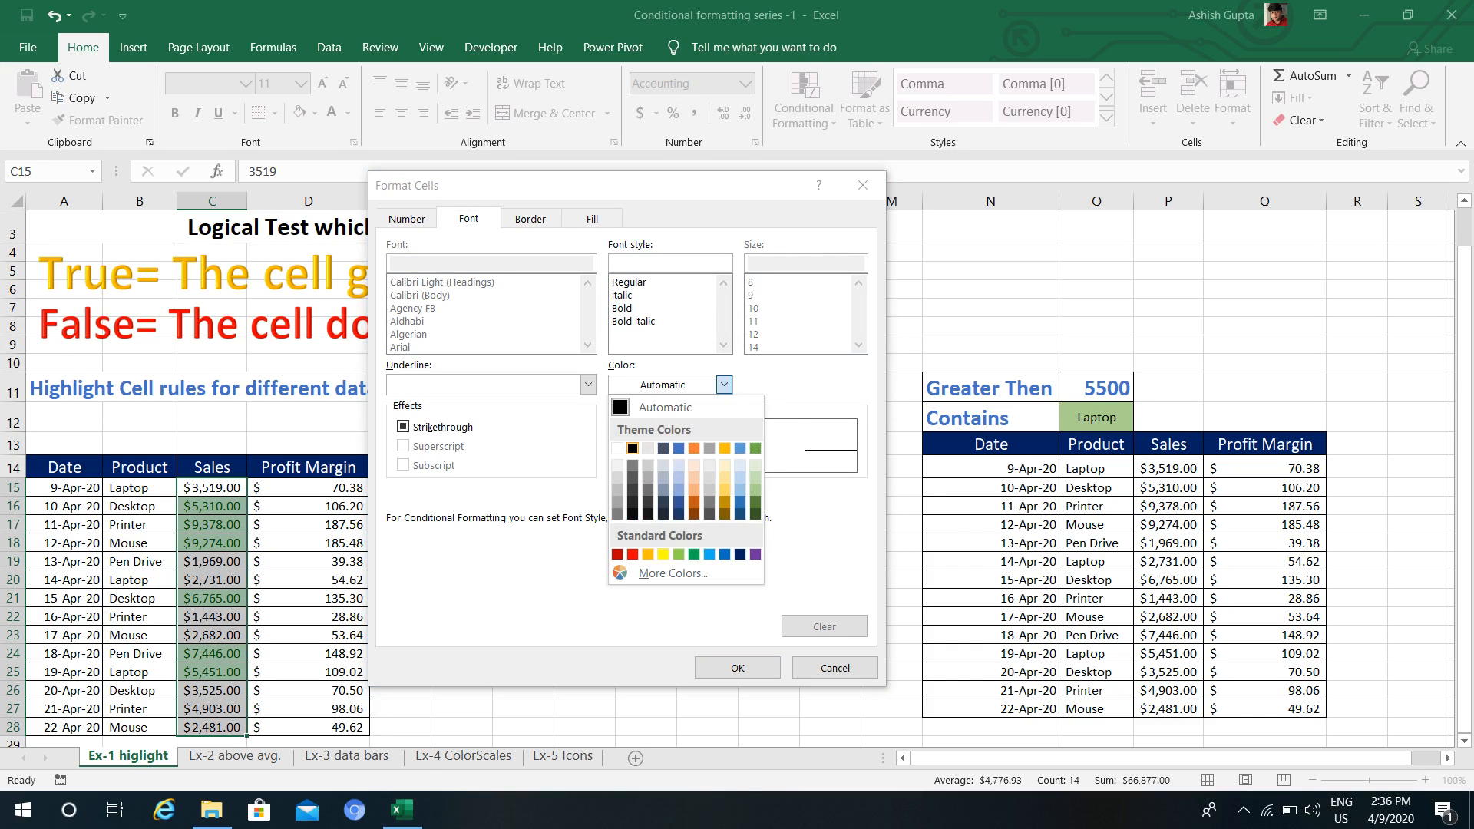
{"action": "left_click", "coordinate": [632, 448]}
{"action": "left_click", "coordinate": [737, 668]}
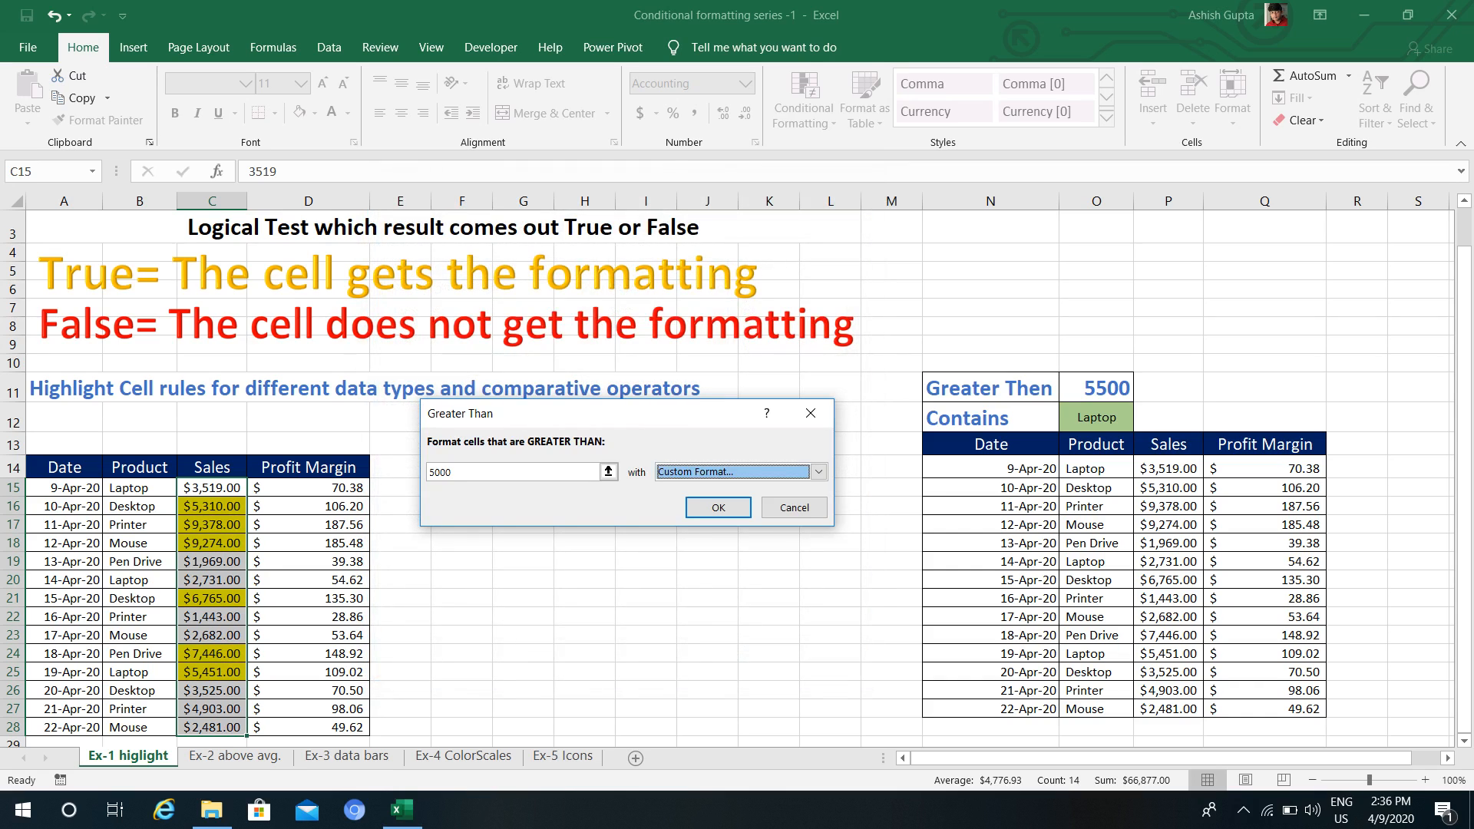
{"action": "key", "text": "Return"}
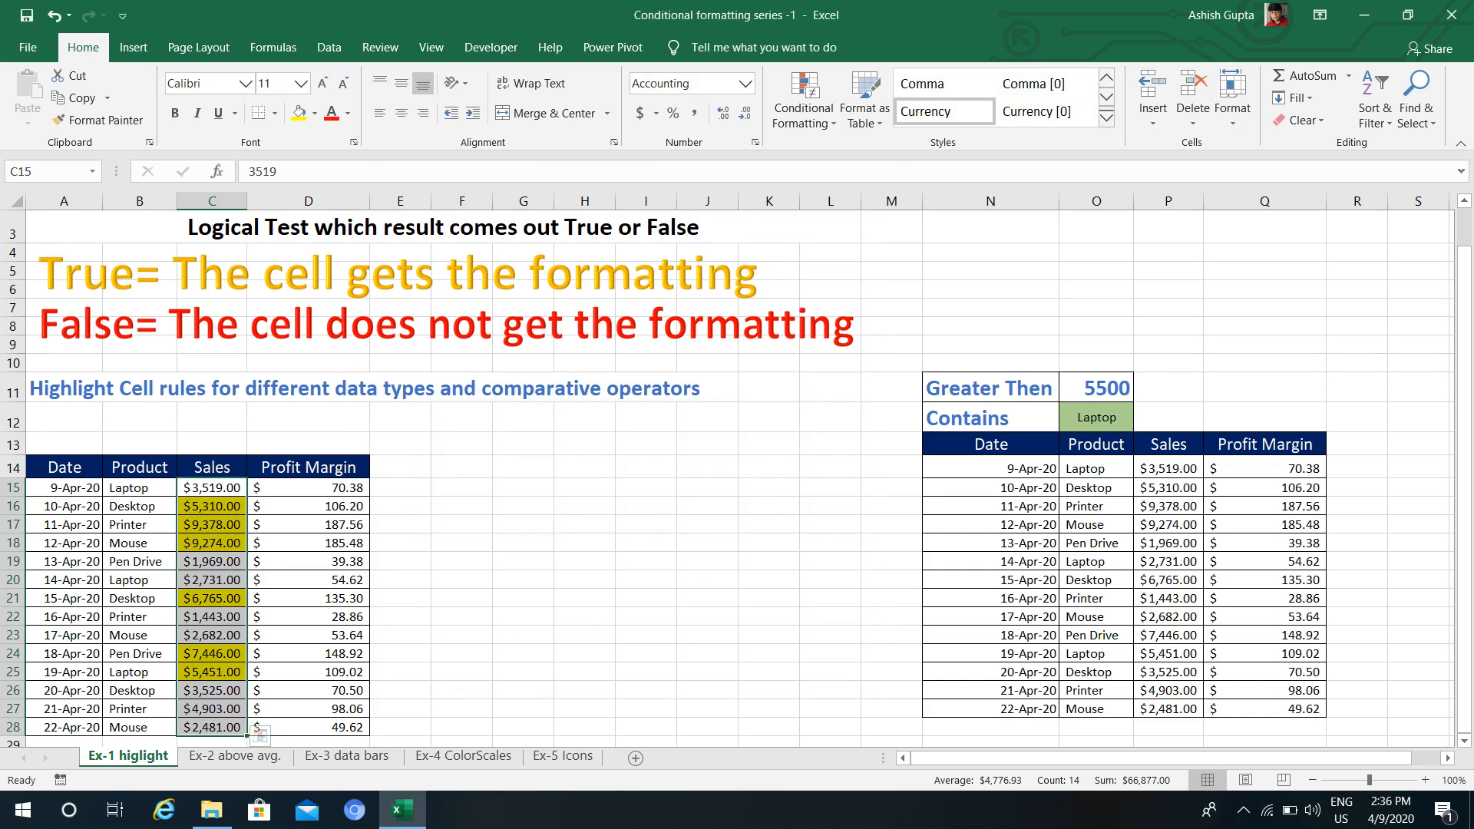
{"action": "key", "text": "Down"}
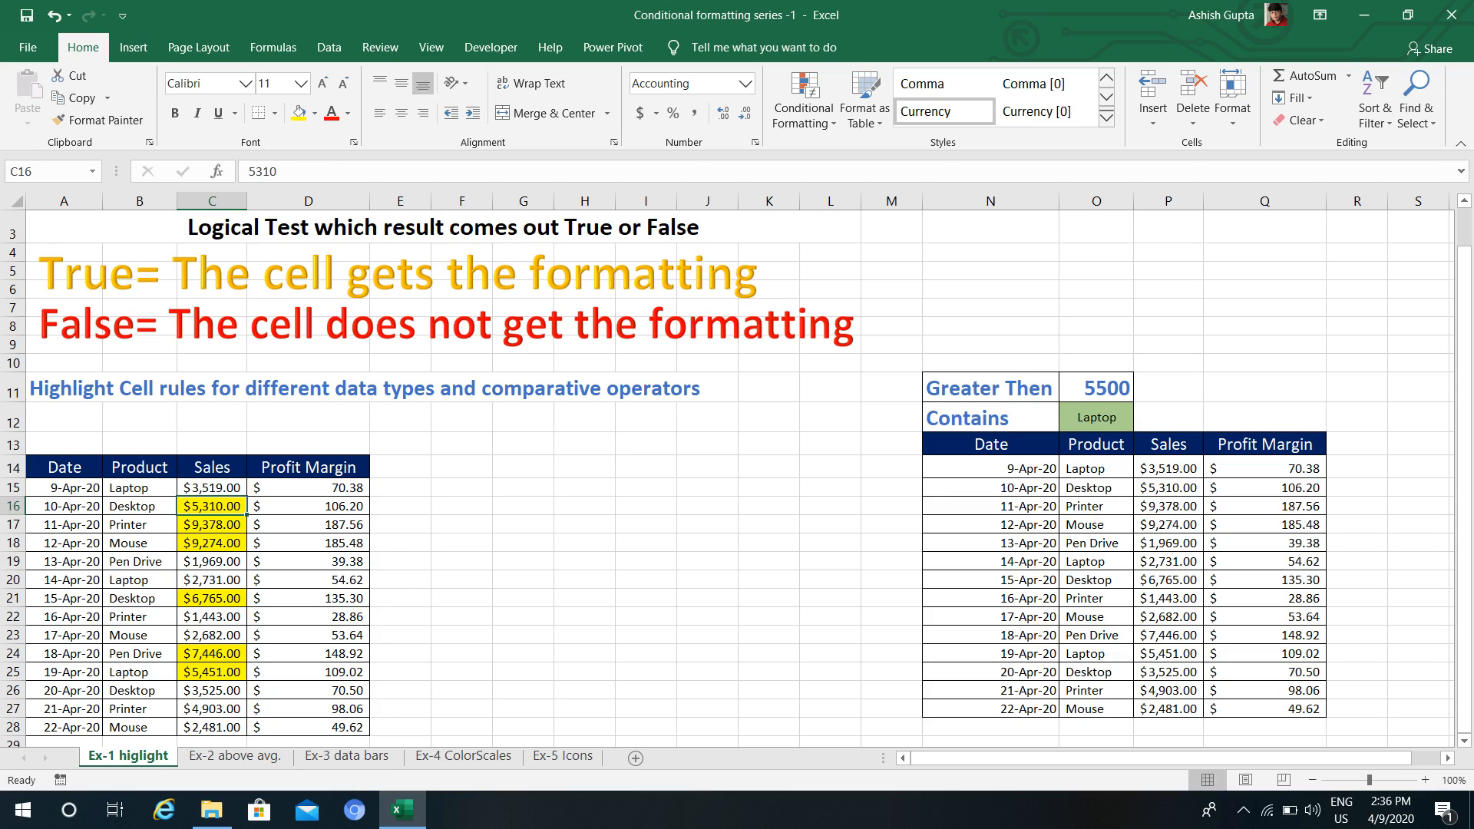
- Set up a Greater Than highlight rule for the Sales values in P14:P27, using cell $O$11 as the threshold
{"action": "left_click", "coordinate": [1168, 445]}
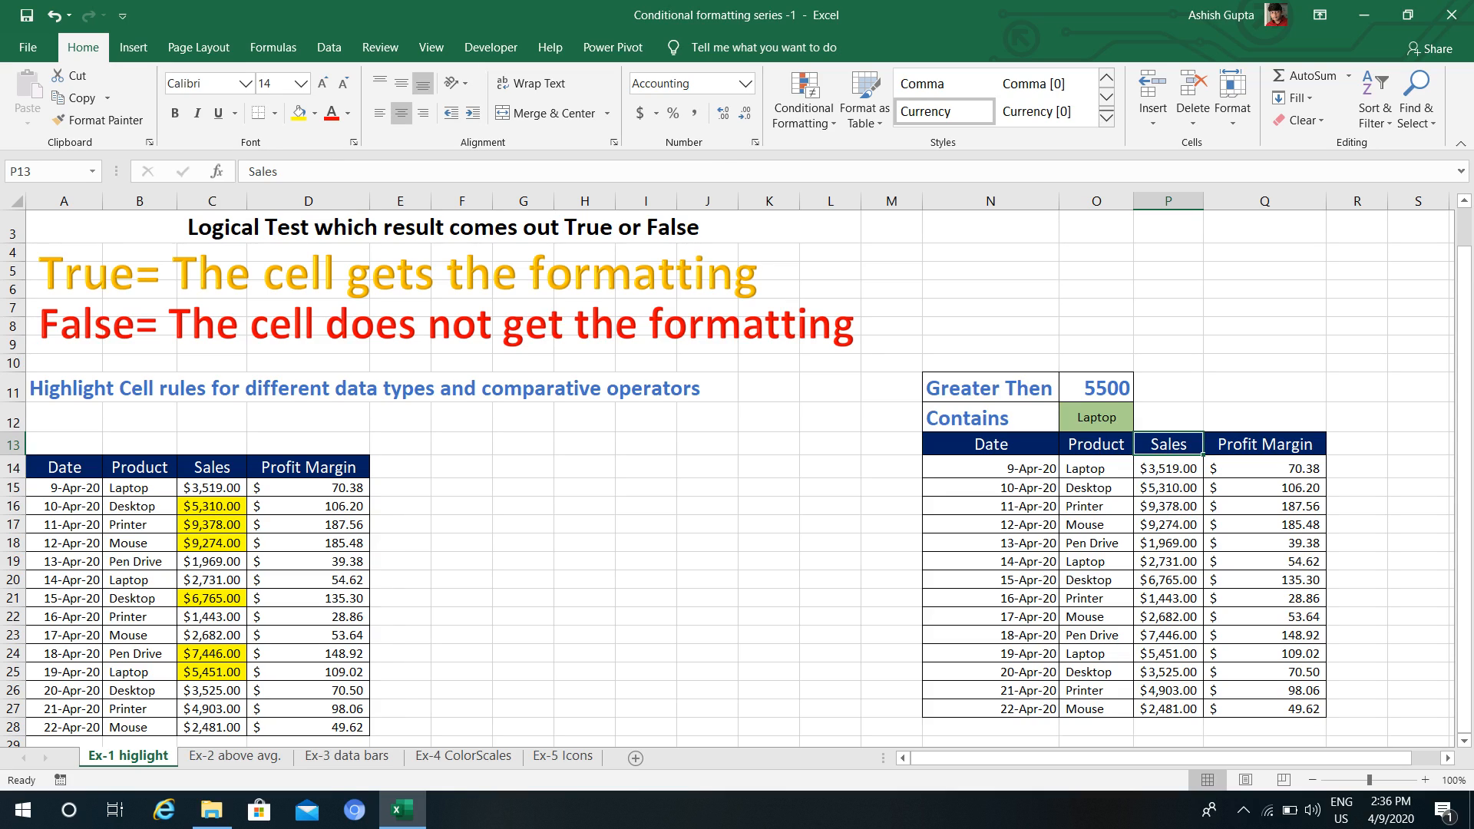
{"action": "key", "text": "Down"}
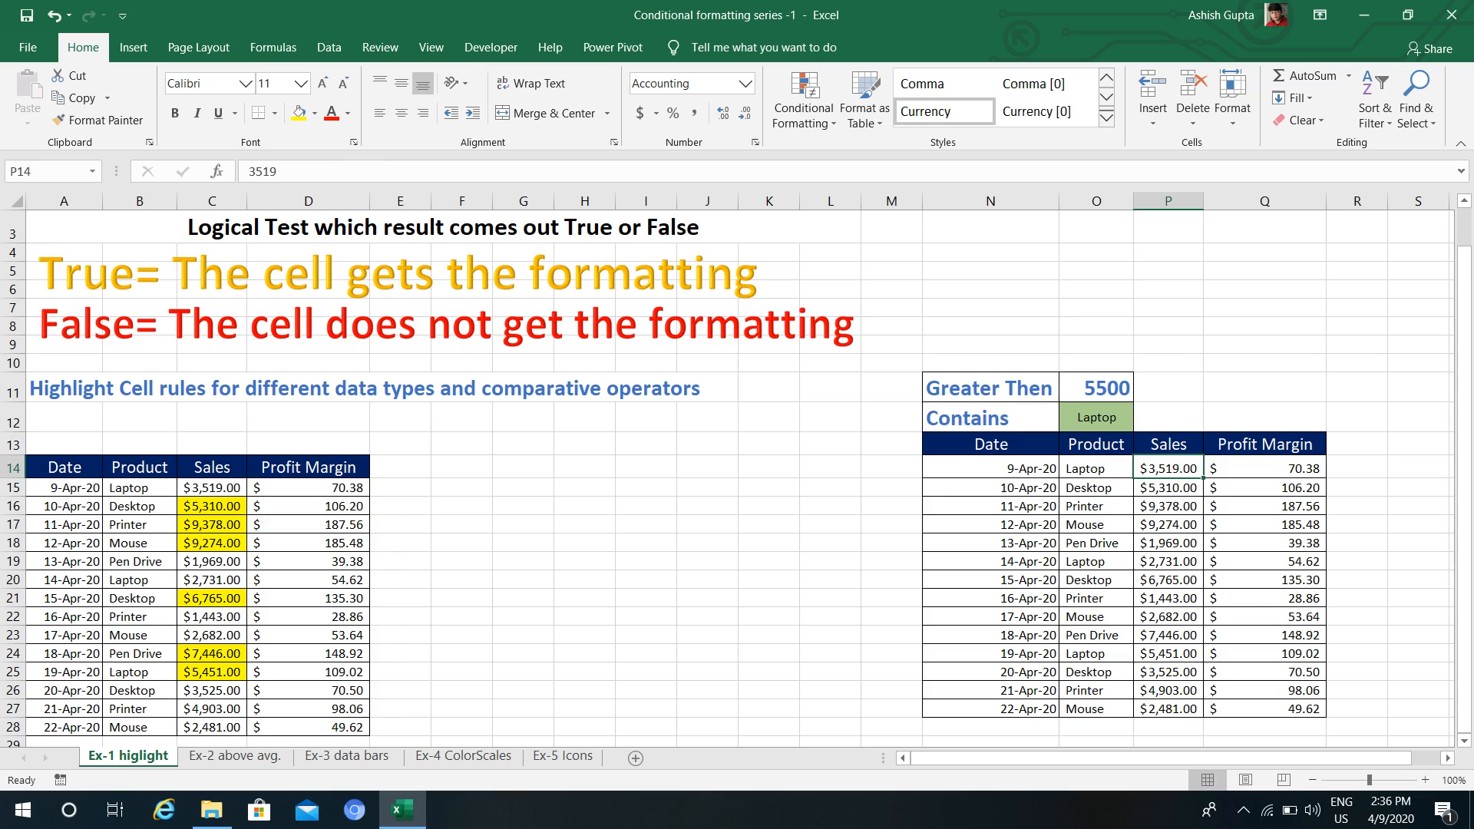
{"action": "key", "text": "ctrl+shift+Down"}
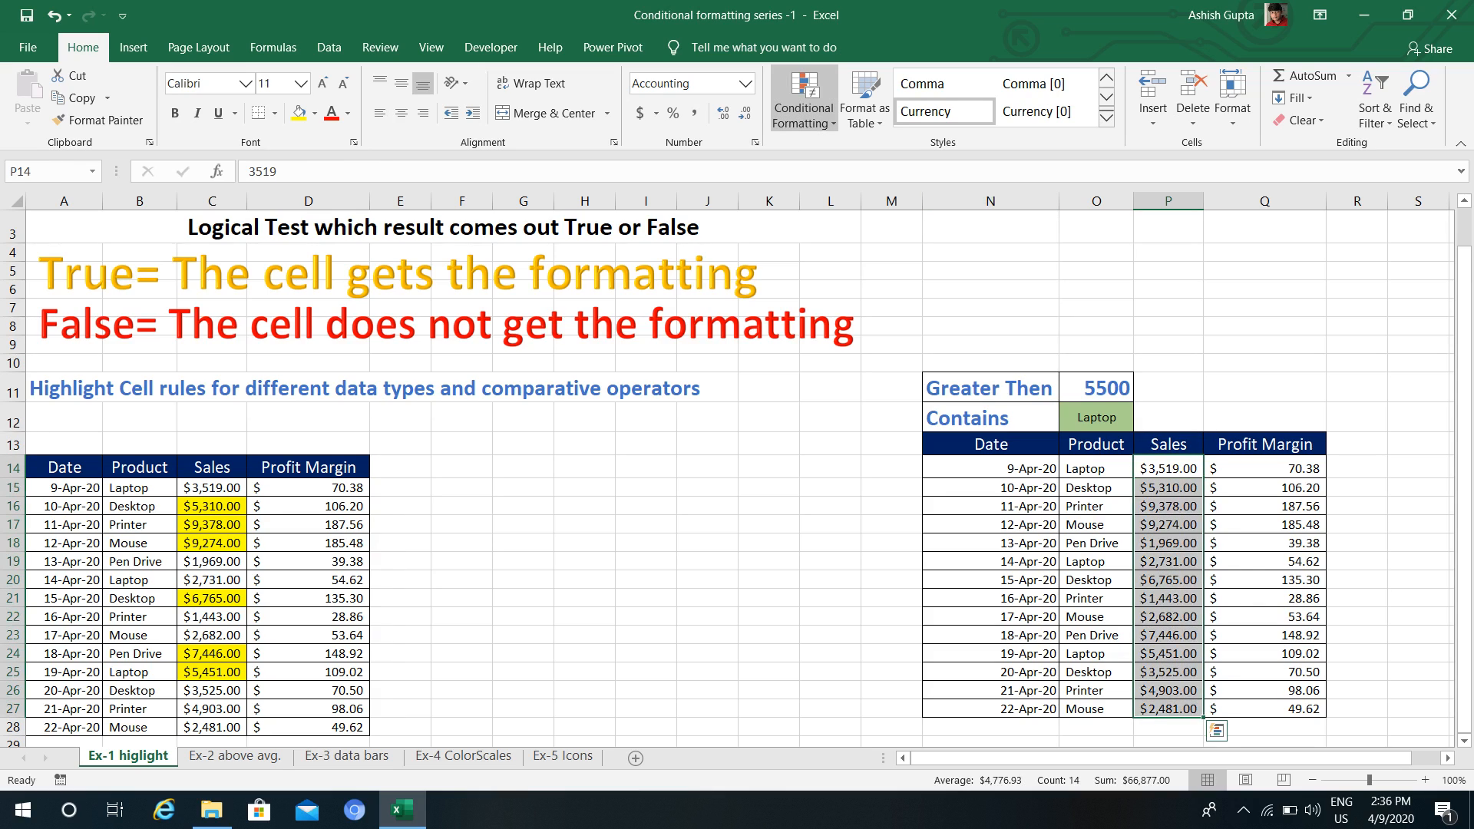
{"action": "left_click", "coordinate": [804, 107]}
{"action": "mouse_move", "coordinate": [870, 156]}
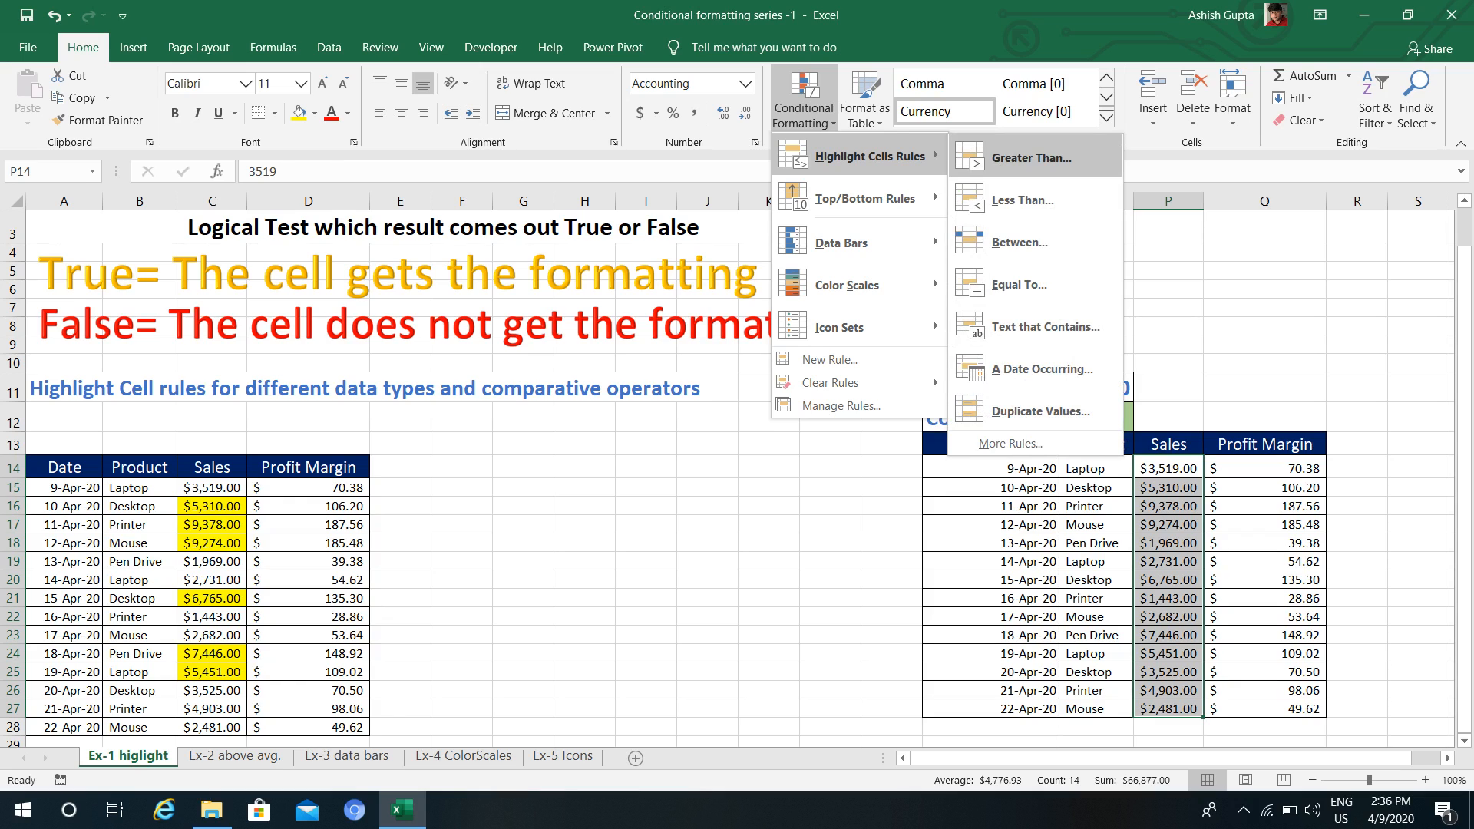
{"action": "left_click", "coordinate": [1032, 158]}
{"action": "left_click", "coordinate": [479, 472]}
{"action": "key", "text": "BackSpace"}
{"action": "key", "text": "BackSpace"}
{"action": "key", "text": "BackSpace"}
{"action": "key", "text": "BackSpace"}
{"action": "key", "text": "BackSpace"}
{"action": "key", "text": "BackSpace"}
{"action": "key", "text": "BackSpace"}
{"action": "key", "text": "BackSpace"}
{"action": "key", "text": "BackSpace"}
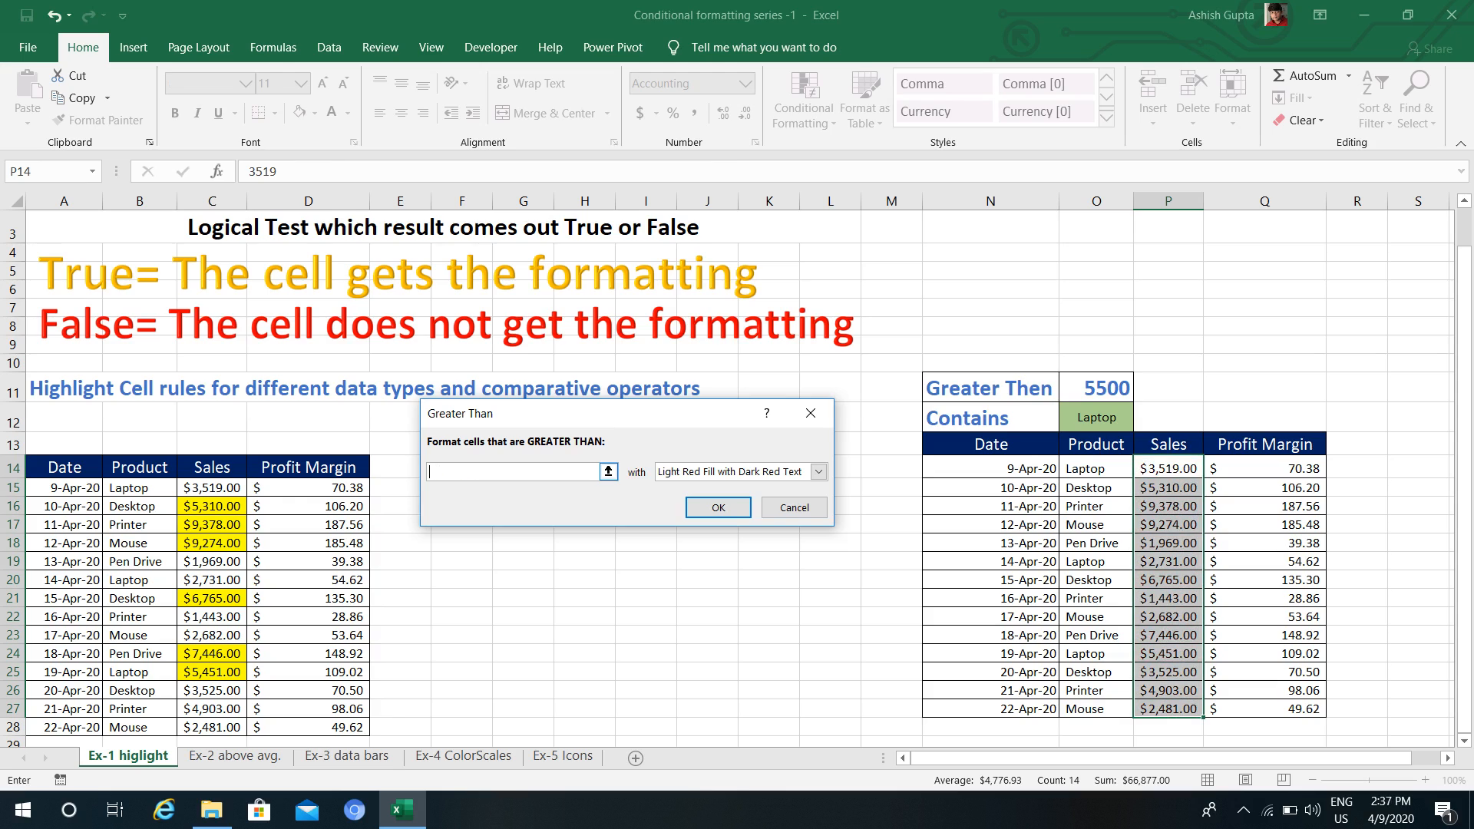
{"action": "left_click", "coordinate": [1096, 388]}
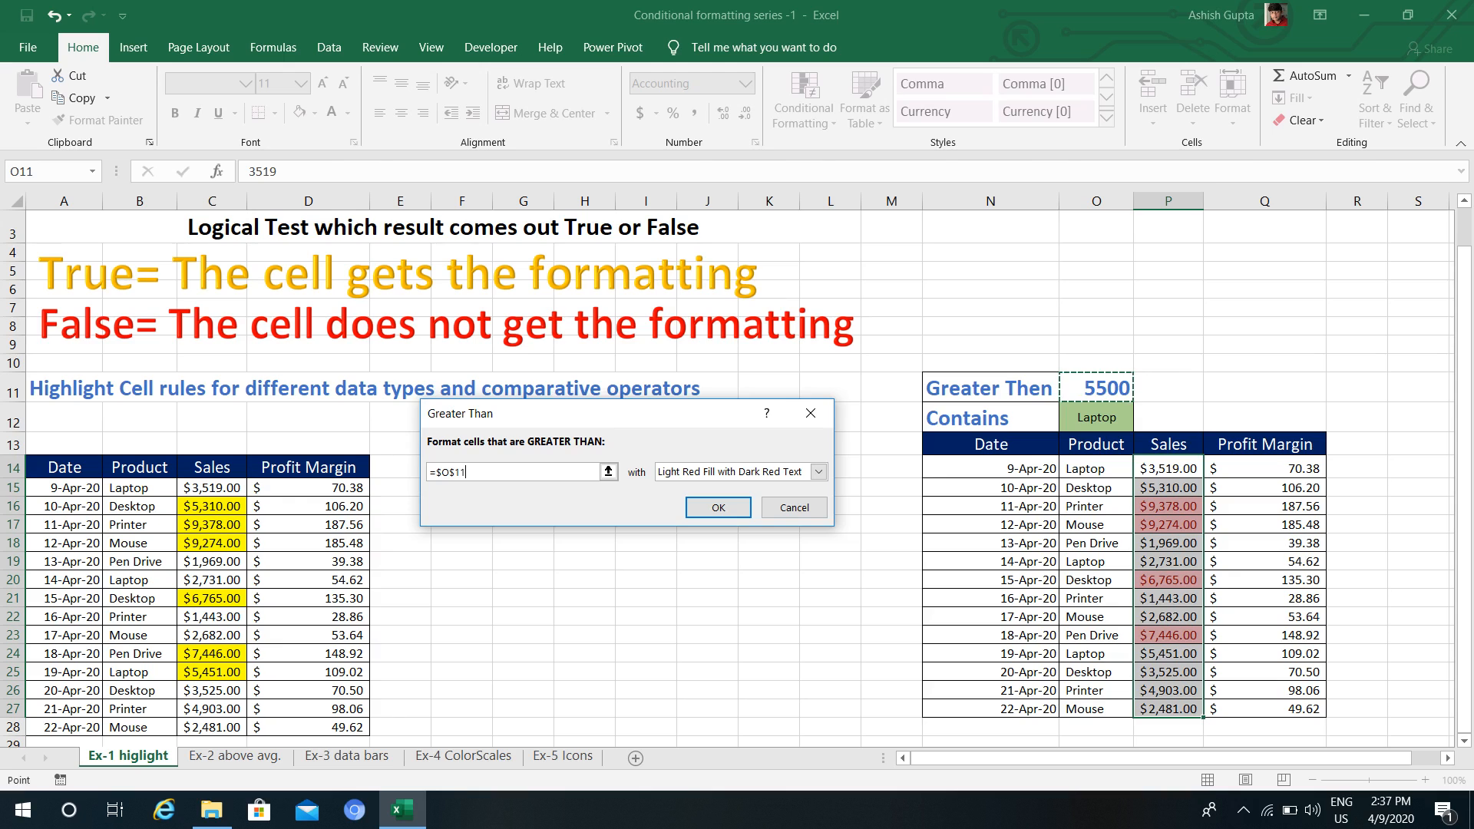
- Give the cell-referenced rule a custom format with bright yellow fill and apply it to P14:P27
{"action": "left_click", "coordinate": [819, 471]}
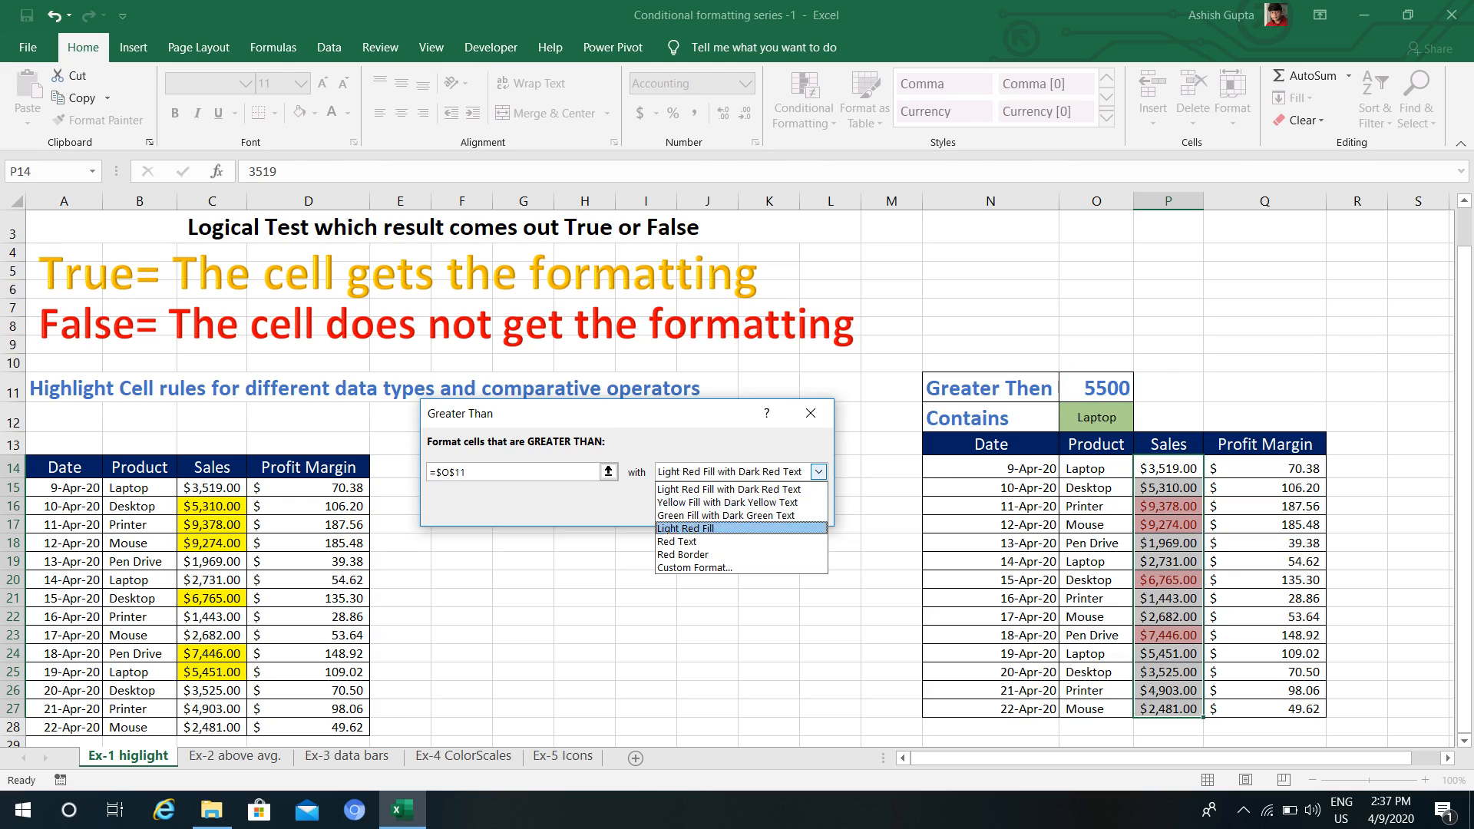
{"action": "key", "text": "Return"}
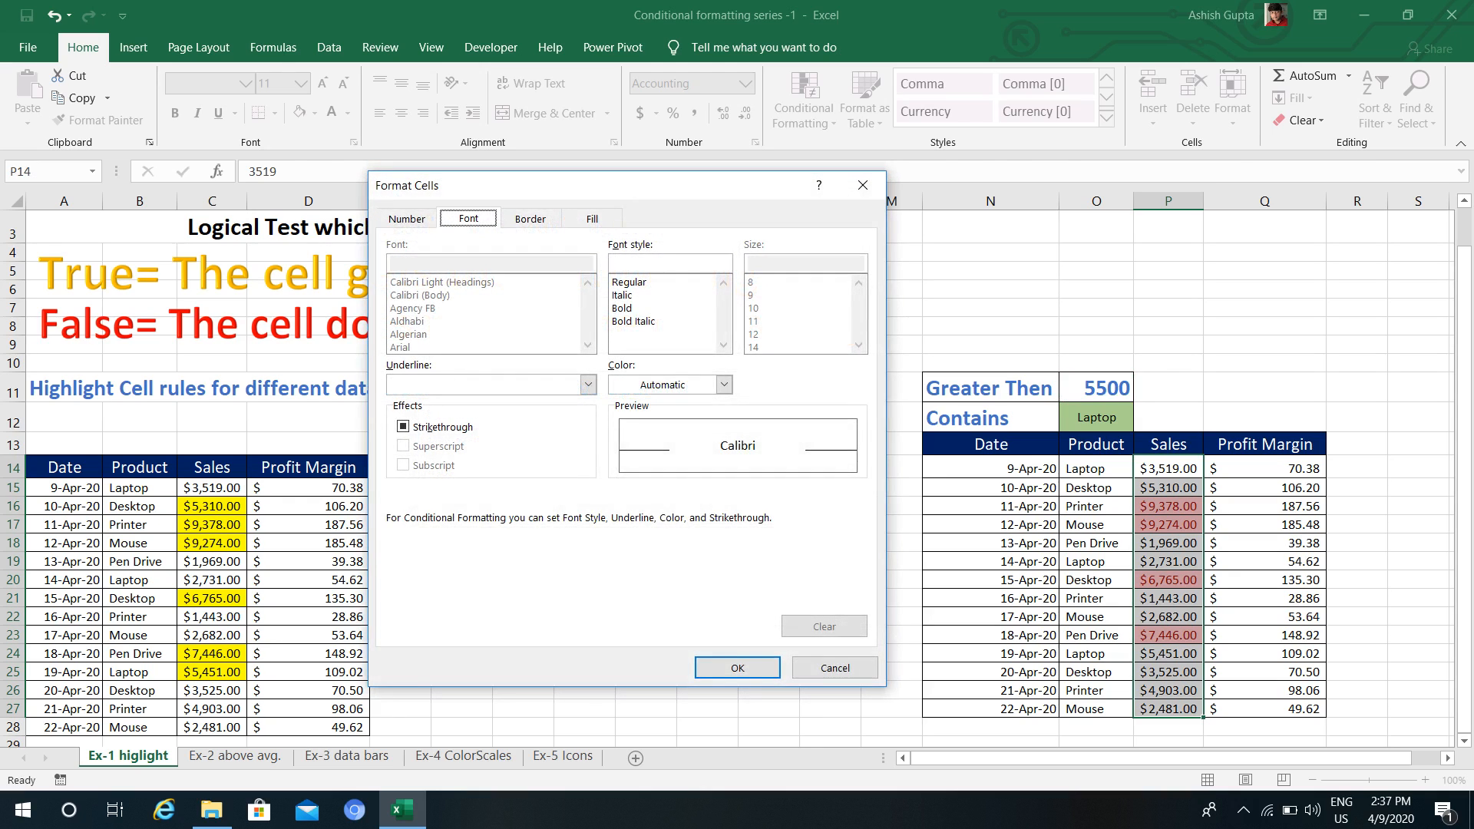
{"action": "left_click", "coordinate": [592, 219]}
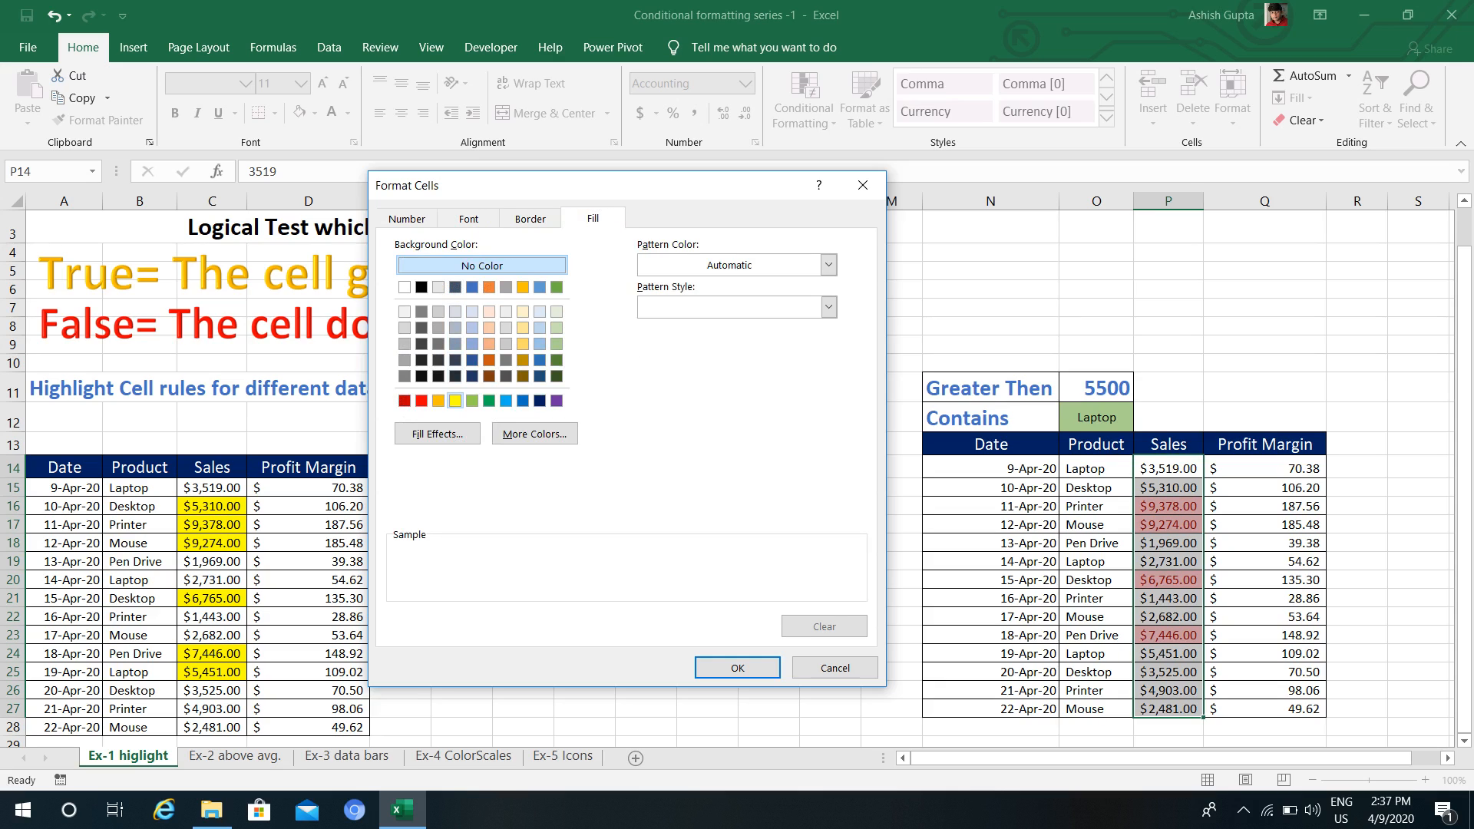
{"action": "left_click", "coordinate": [455, 400]}
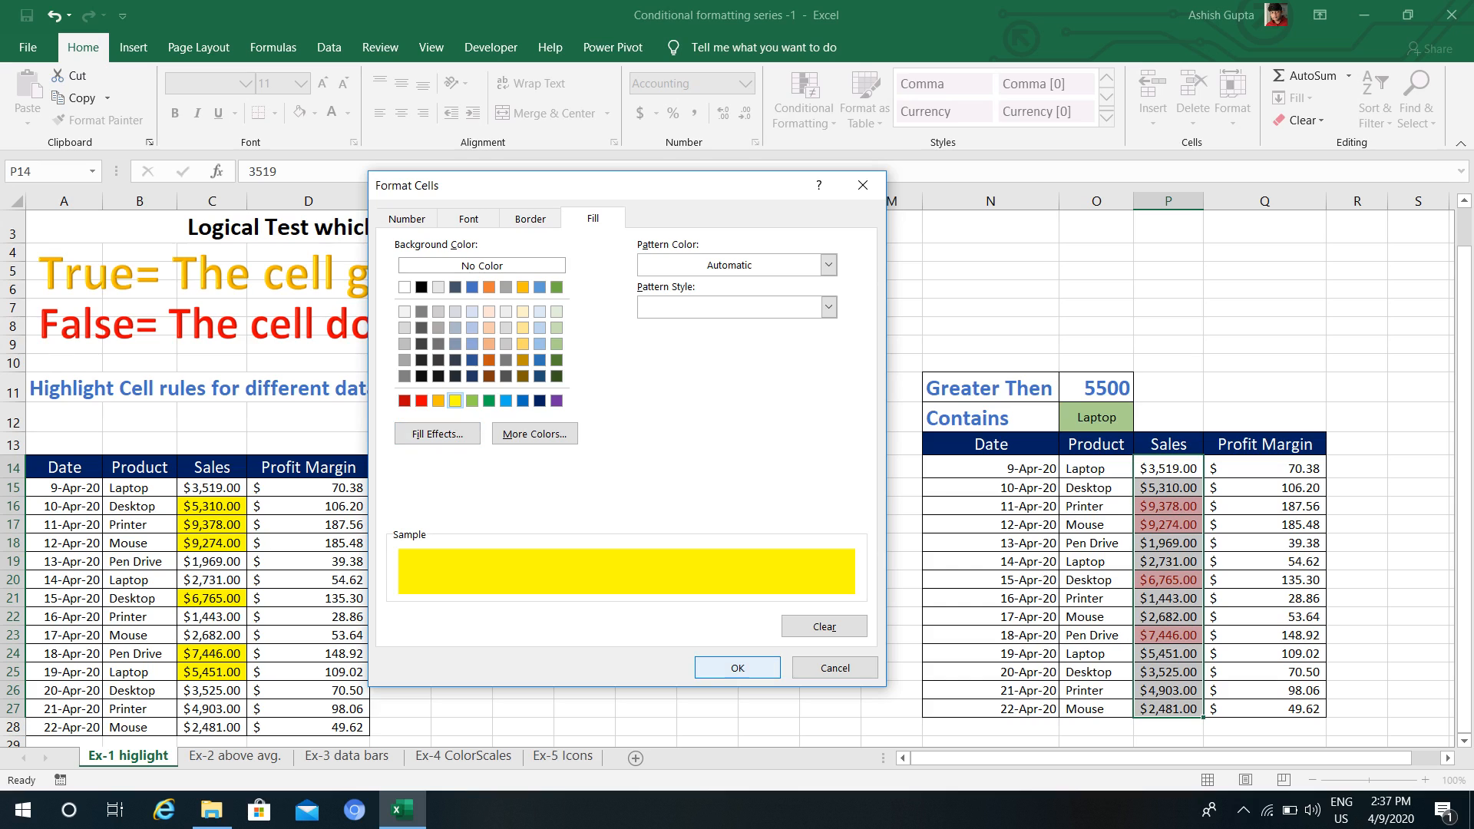
{"action": "left_click", "coordinate": [737, 667]}
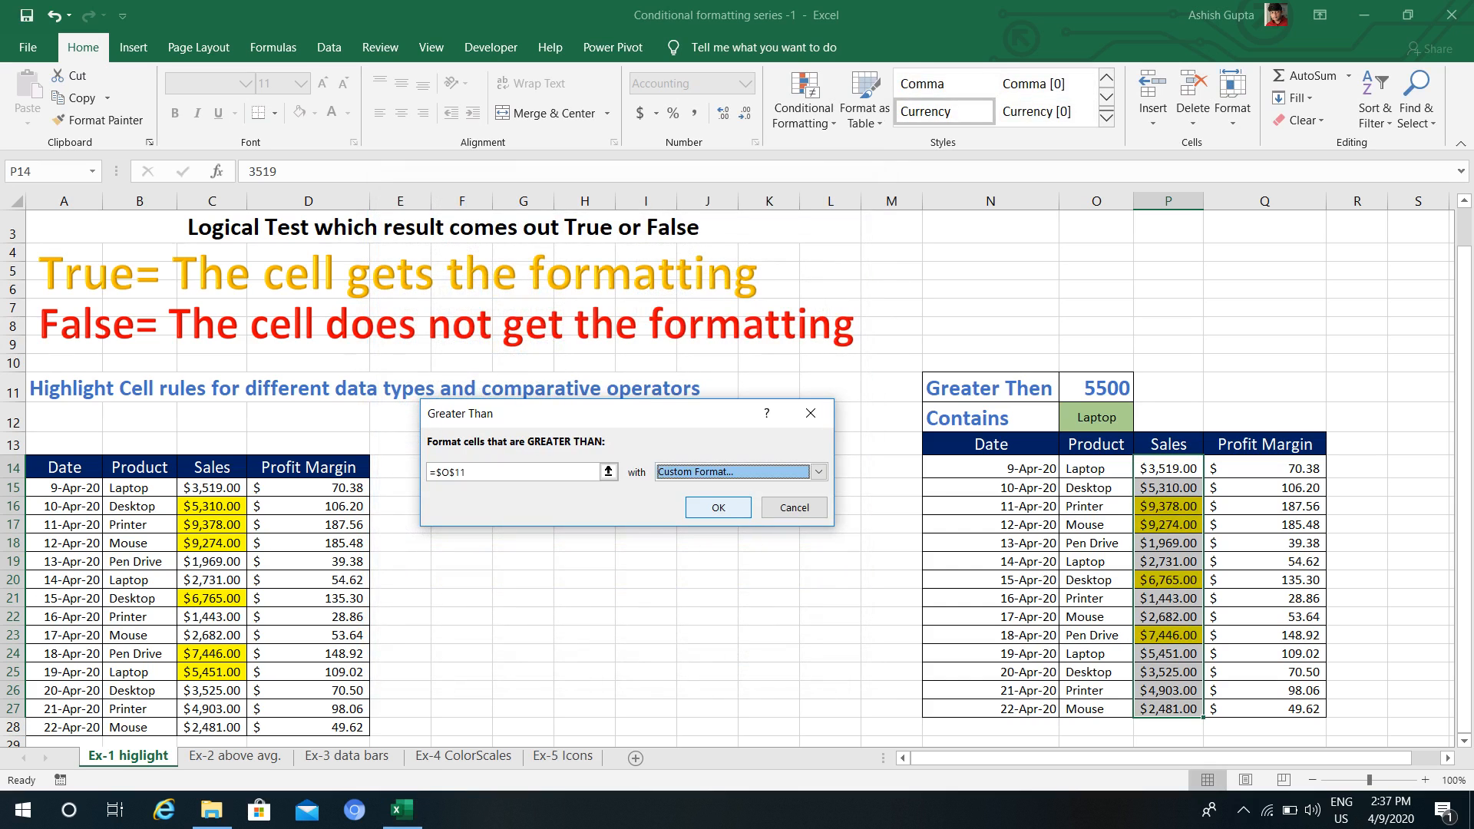
{"action": "left_click", "coordinate": [718, 508]}
{"action": "left_click", "coordinate": [1168, 561]}
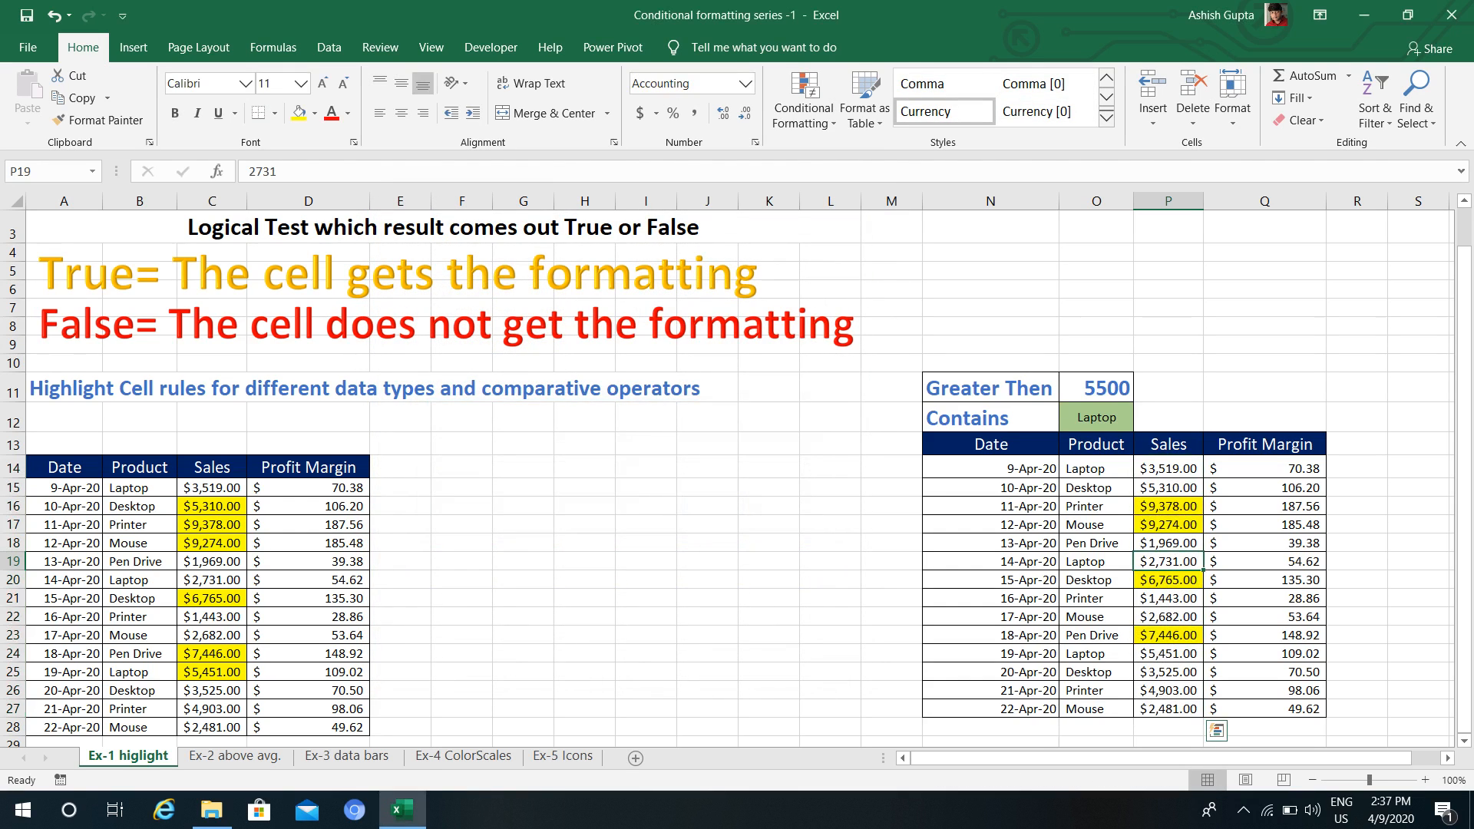
- Set the Greater Then threshold in cell O11 to 4000
{"action": "left_click", "coordinate": [1097, 388]}
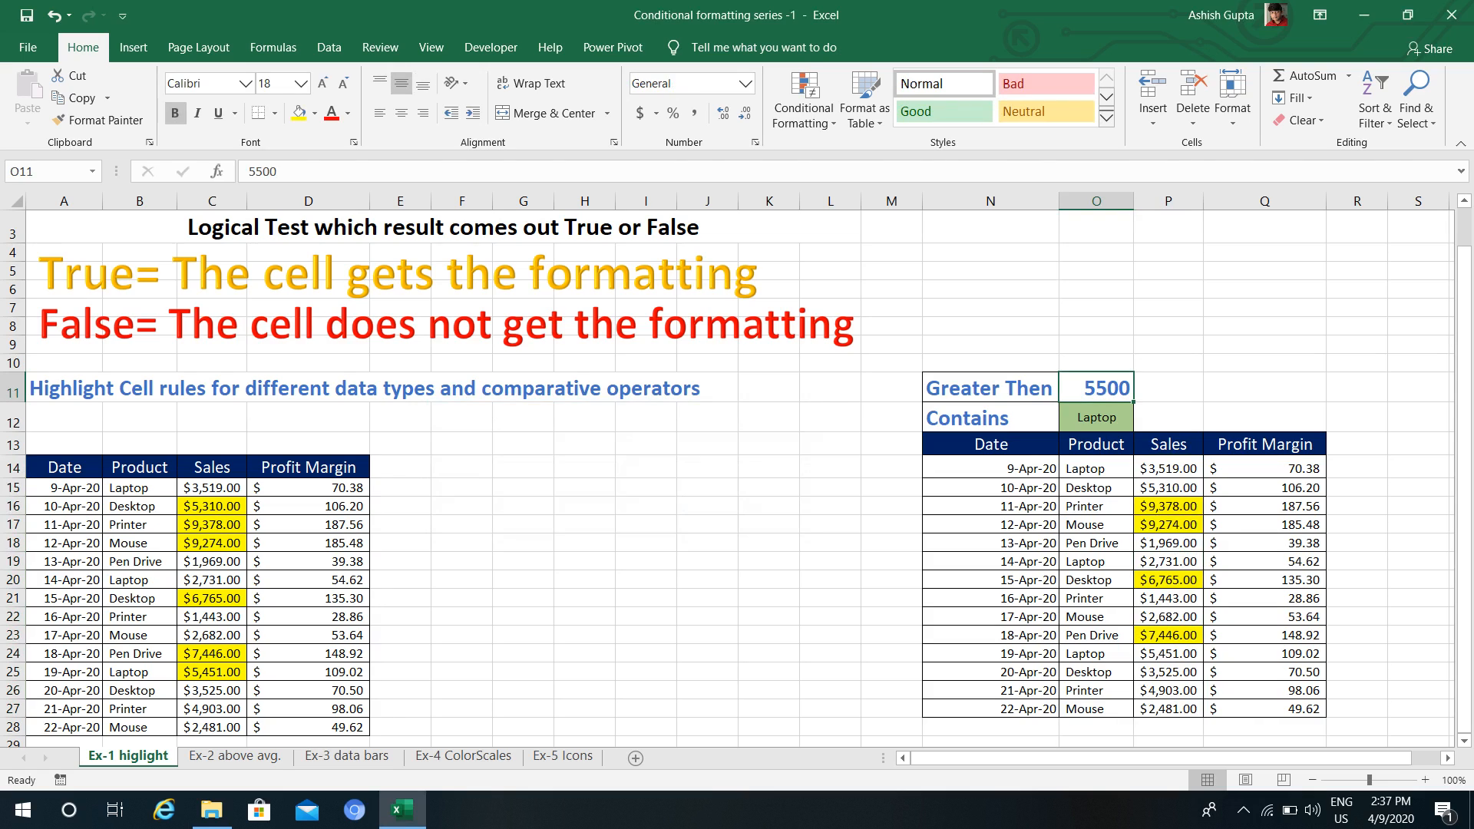
{"action": "type", "text": "6000"}
{"action": "key", "text": "Escape"}
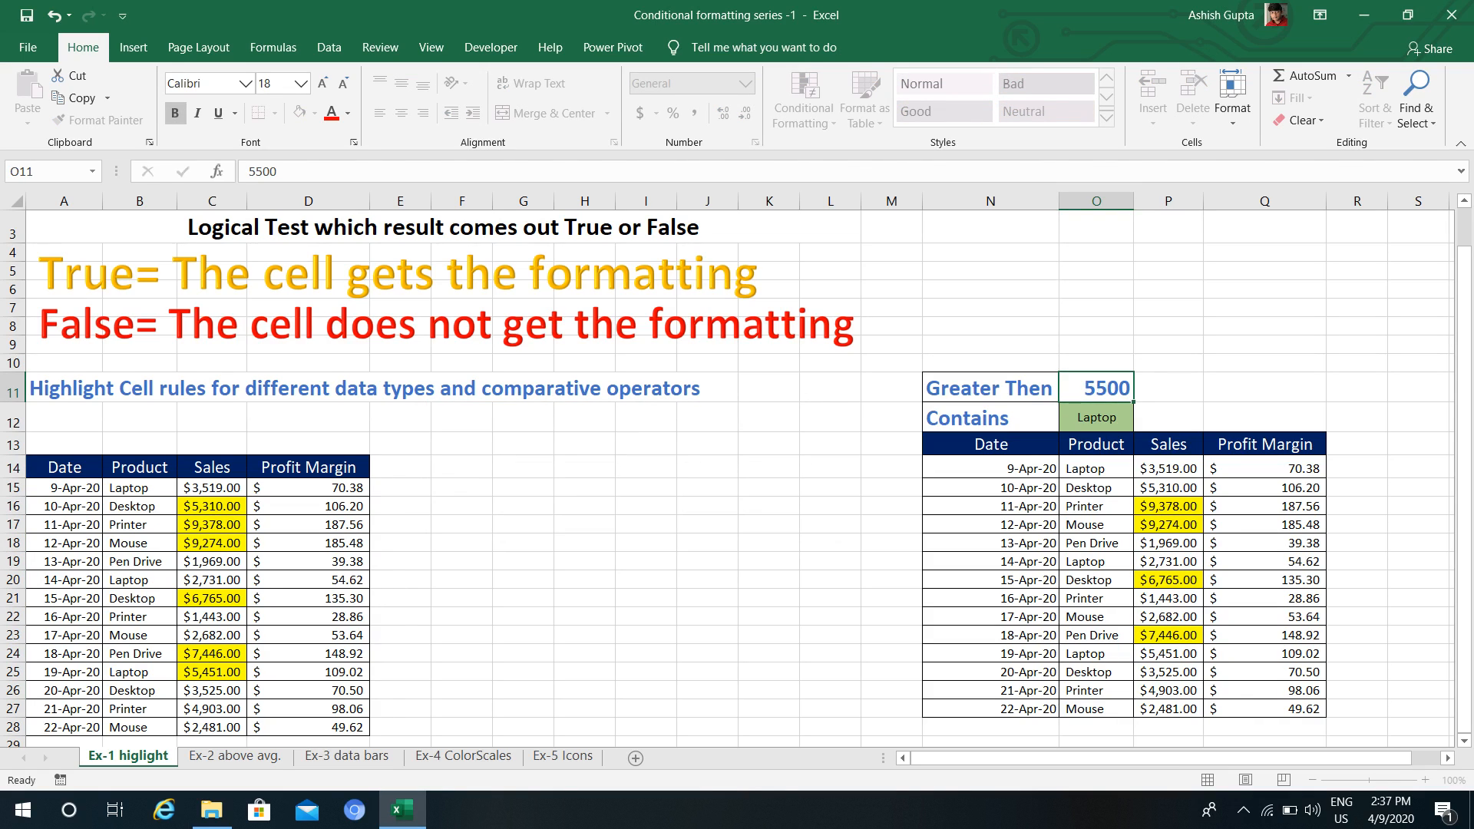
{"action": "type", "text": "4000"}
{"action": "key", "text": "Return"}
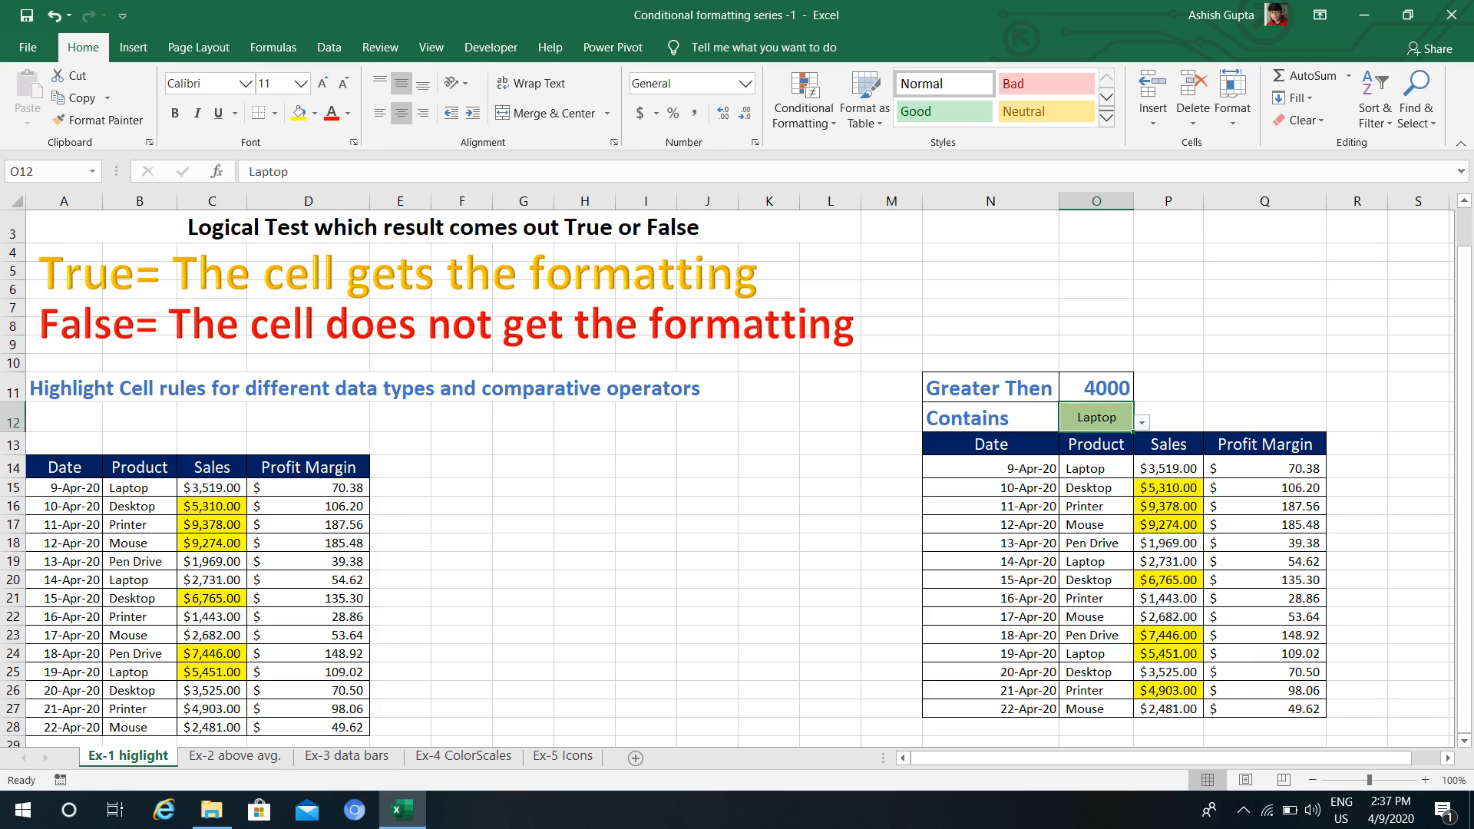
- Set up a Text that Contains highlight rule for the Product values in O14:O27, using cell $O$12 as the text to match
{"action": "left_click", "coordinate": [1097, 469]}
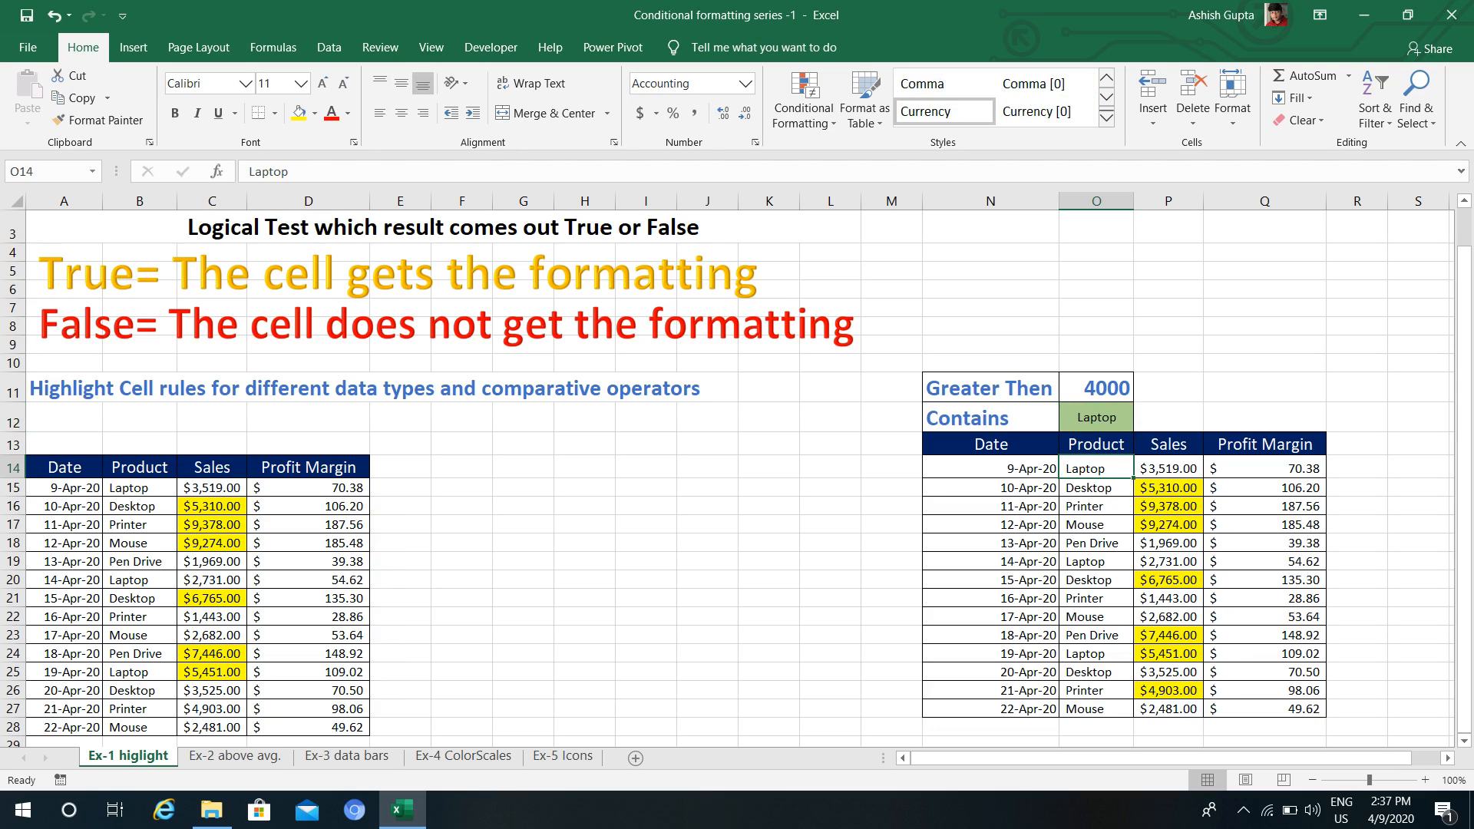
{"action": "key", "text": "ctrl+shift+Down"}
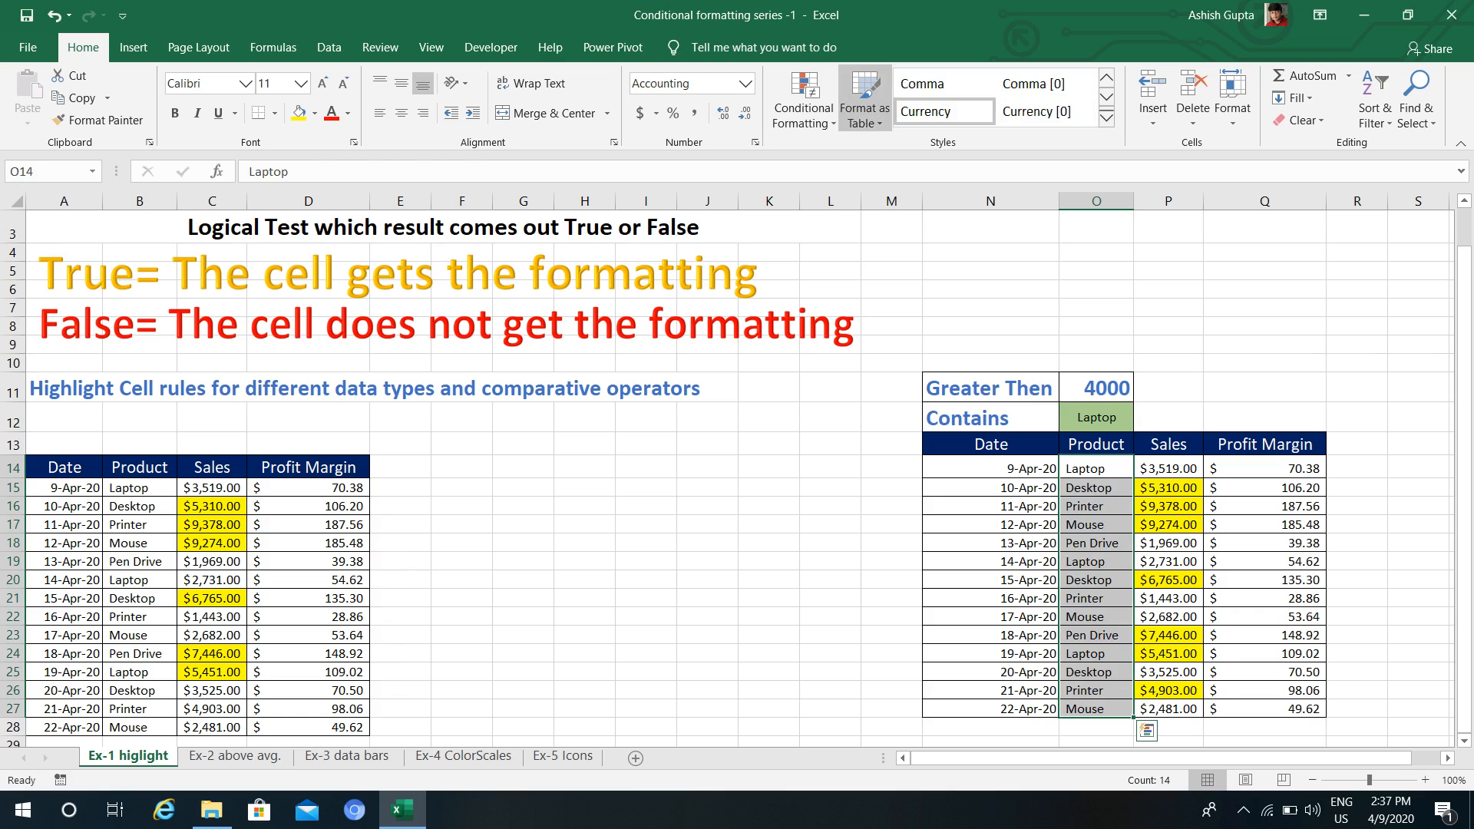
{"action": "left_click", "coordinate": [804, 108]}
{"action": "mouse_move", "coordinate": [871, 156]}
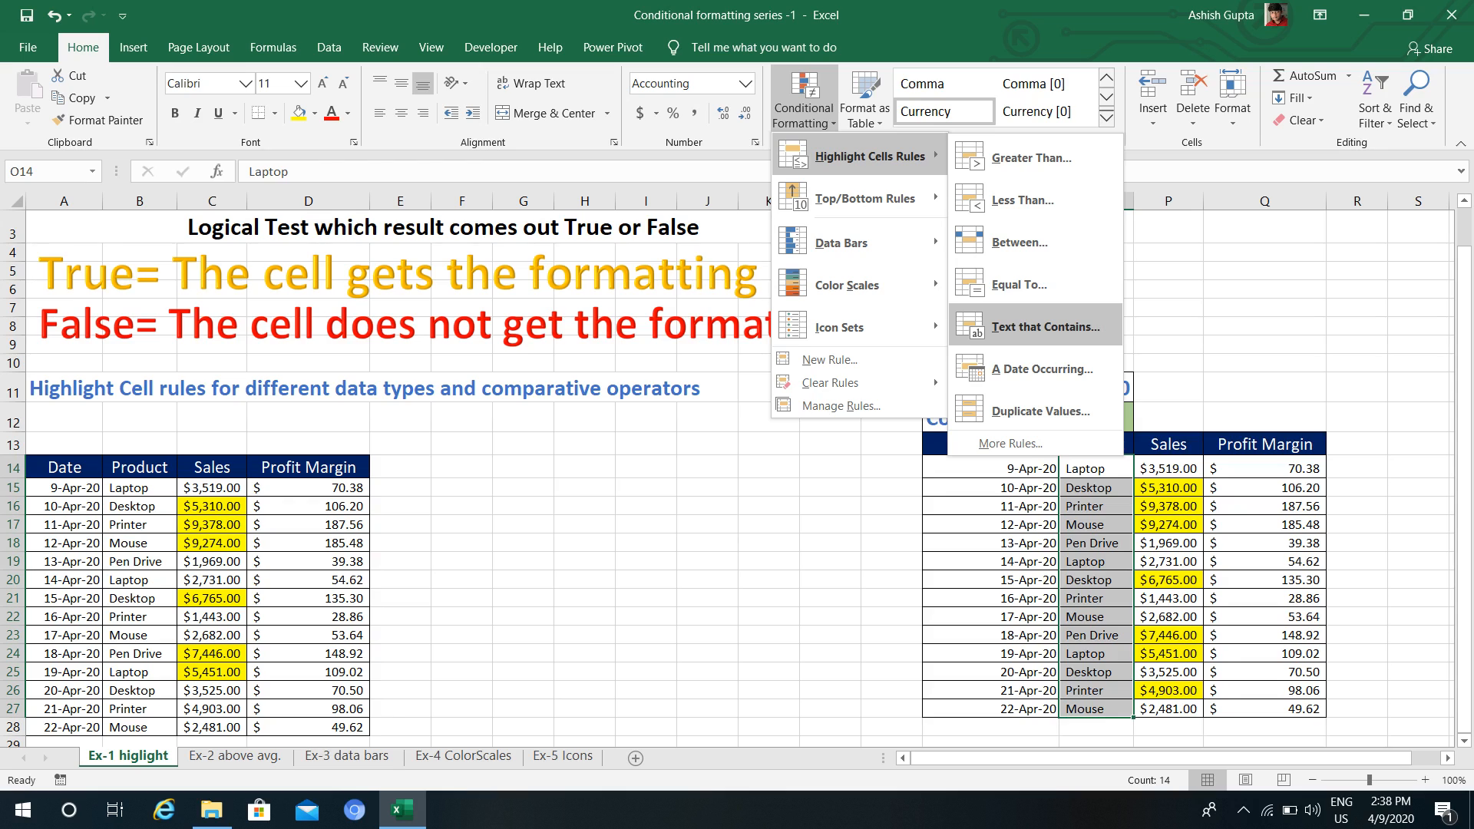
{"action": "left_click", "coordinate": [1044, 327]}
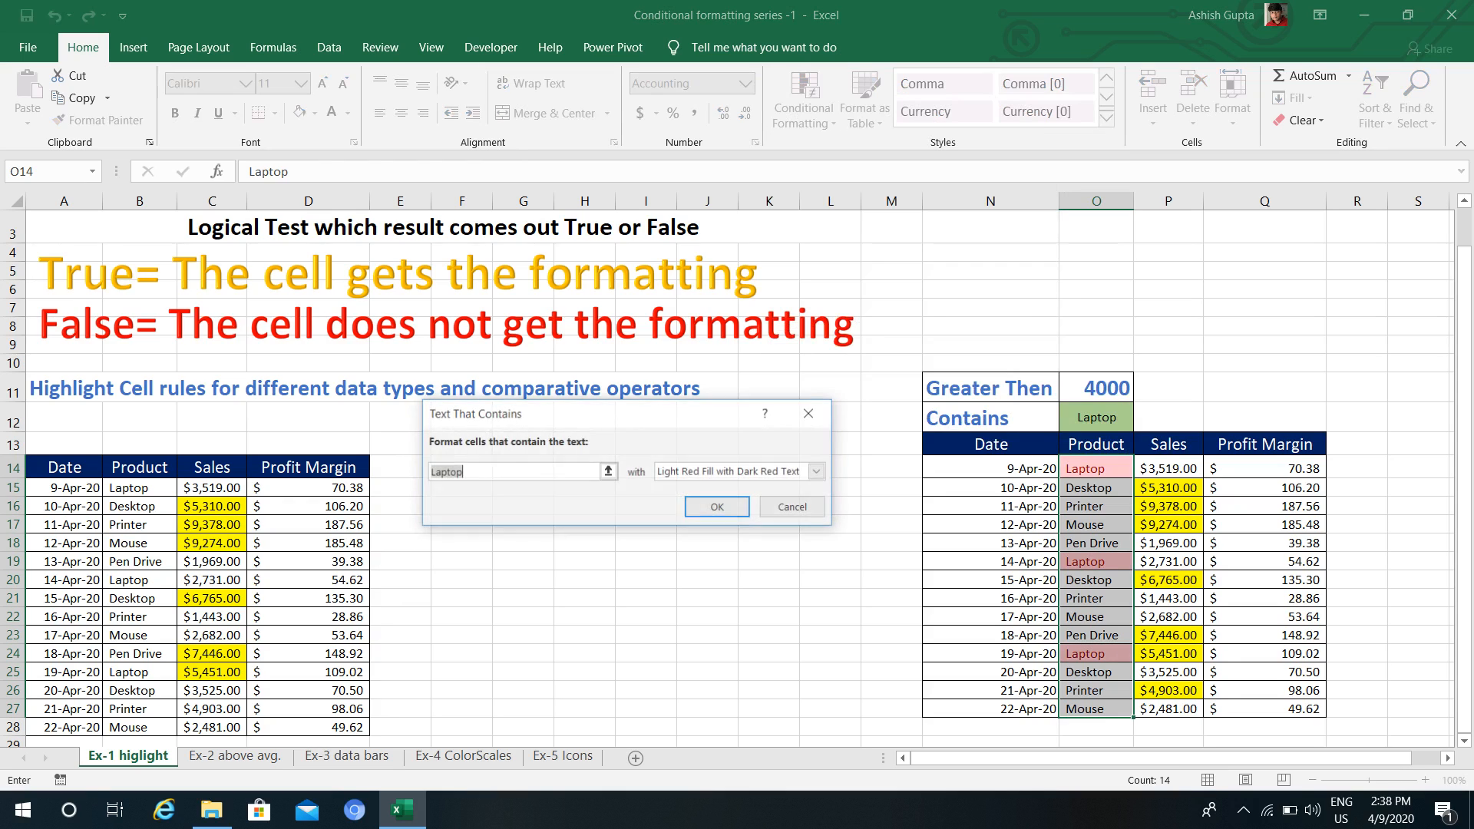
{"action": "left_click", "coordinate": [463, 472]}
{"action": "key", "text": "BackSpace"}
{"action": "key", "text": "BackSpace"}
{"action": "key", "text": "BackSpace"}
{"action": "key", "text": "BackSpace"}
{"action": "key", "text": "BackSpace"}
{"action": "key", "text": "BackSpace"}
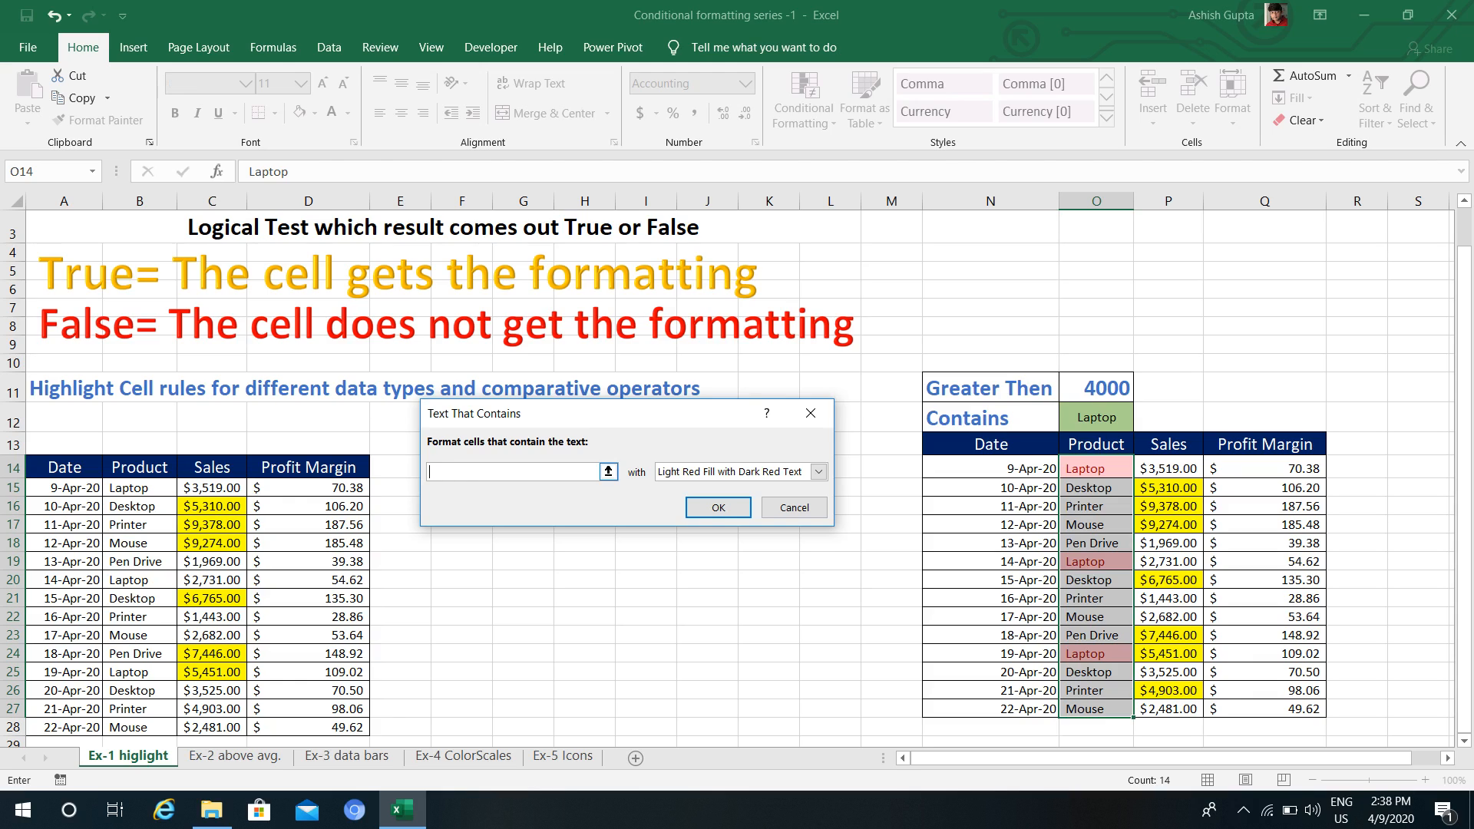
{"action": "left_click", "coordinate": [1097, 417]}
- Give the text rule Green Fill with Dark Green Text, apply it, and check the highlighted Product cells
{"action": "left_click", "coordinate": [819, 472]}
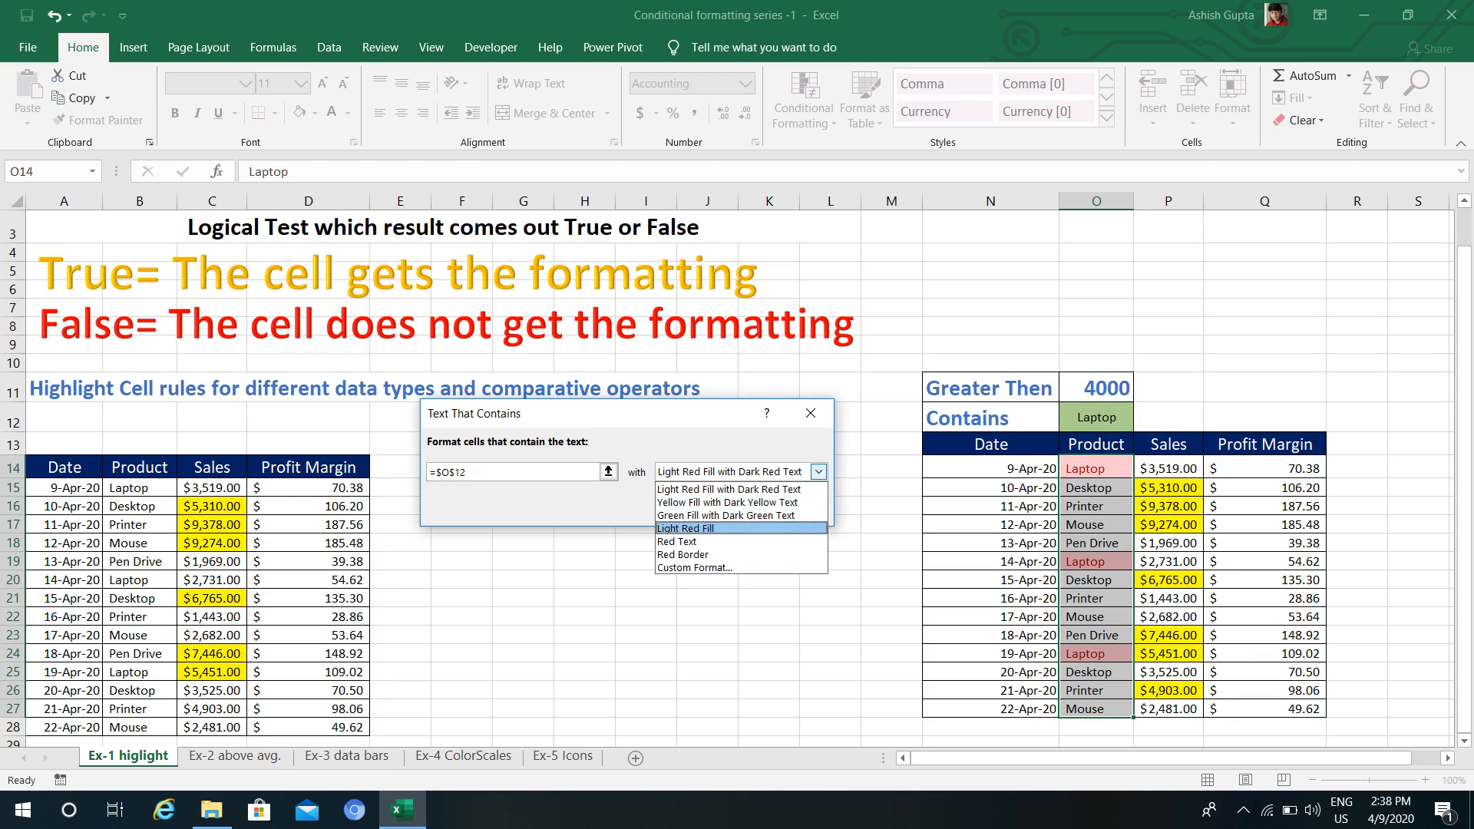
{"action": "key", "text": "Up"}
{"action": "key", "text": "Return"}
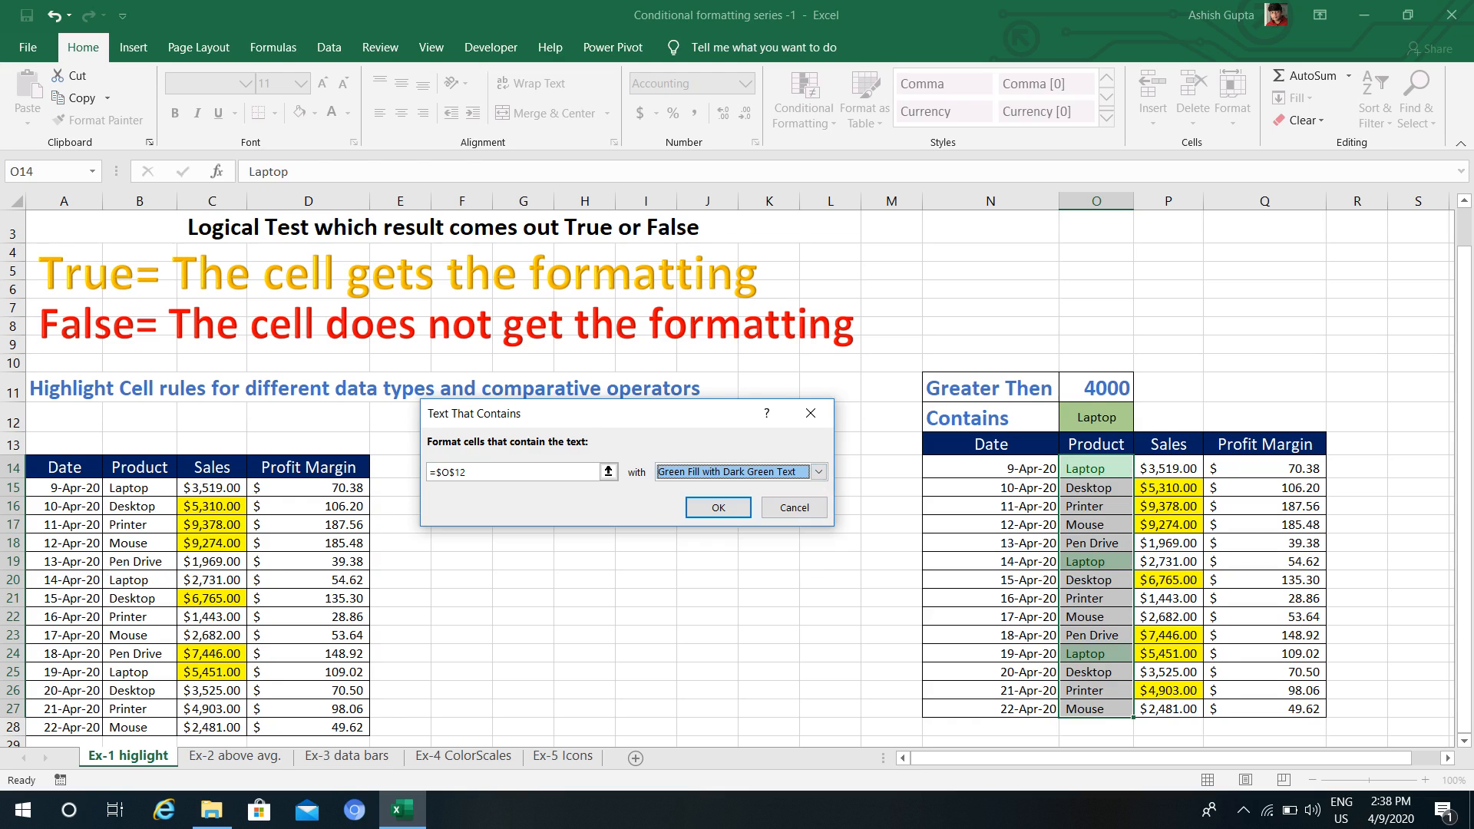
{"action": "key", "text": "Return"}
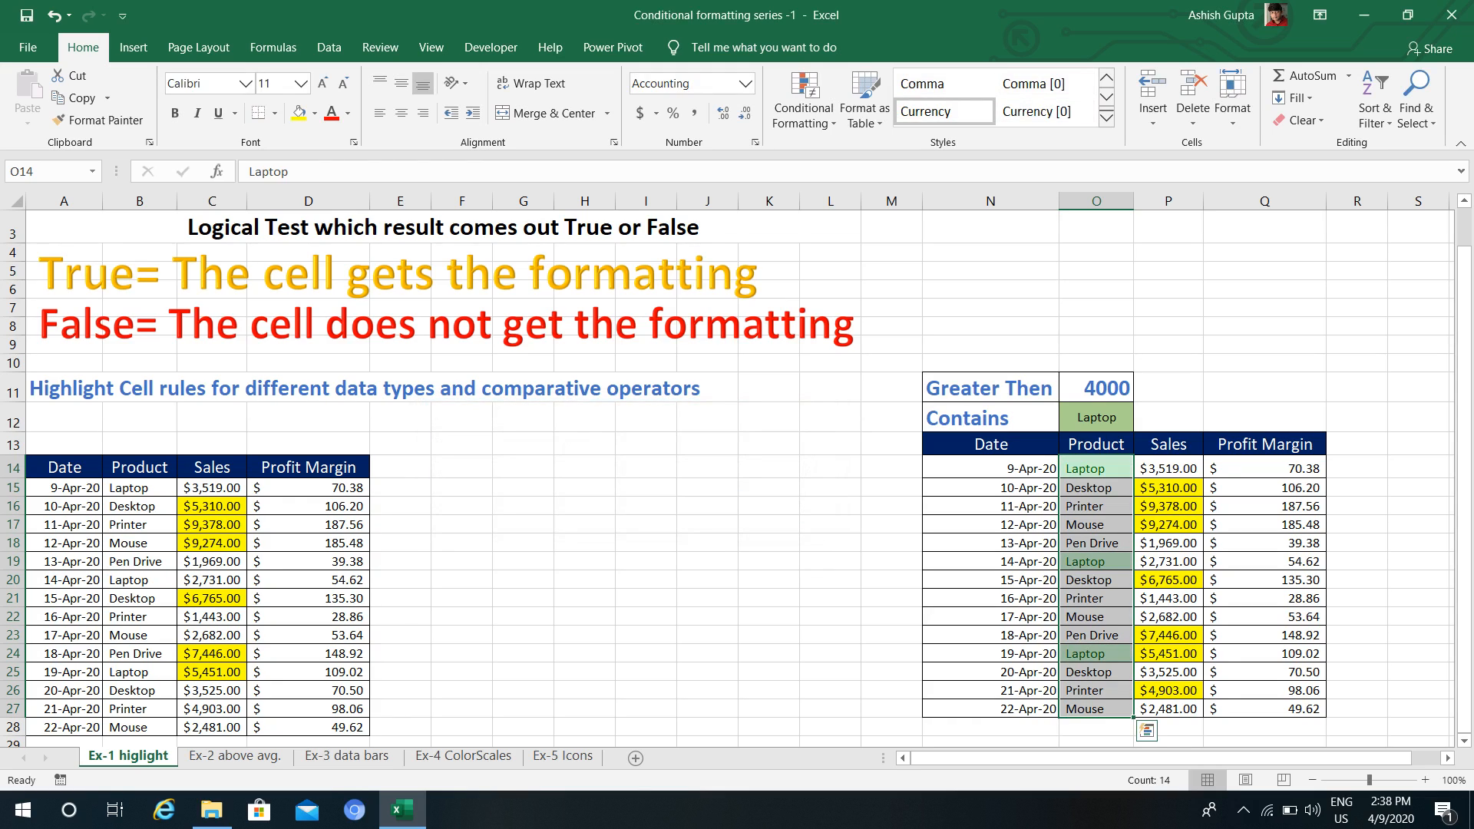
{"action": "left_click", "coordinate": [1097, 468]}
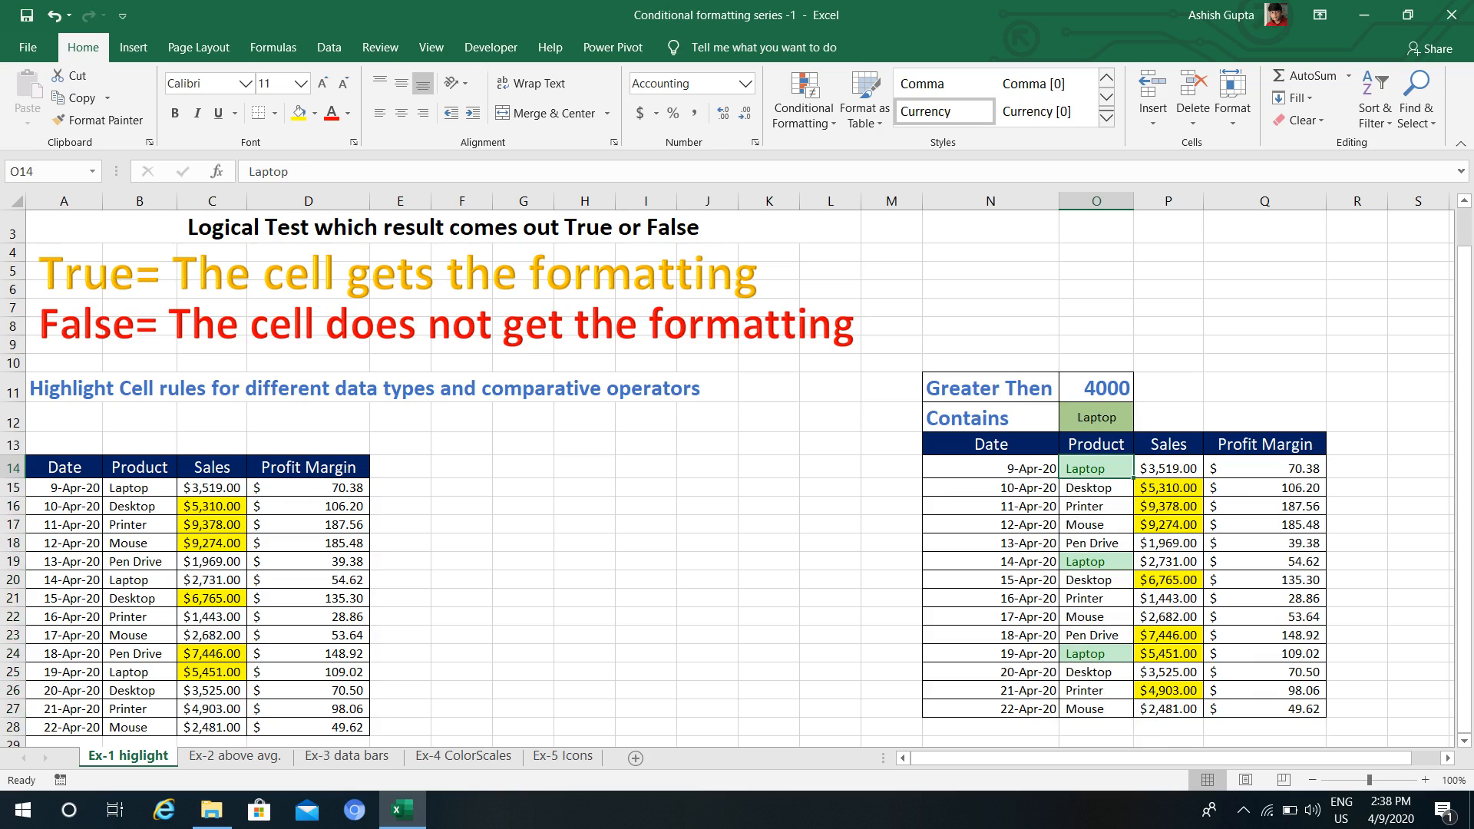
{"action": "left_click", "coordinate": [1097, 561]}
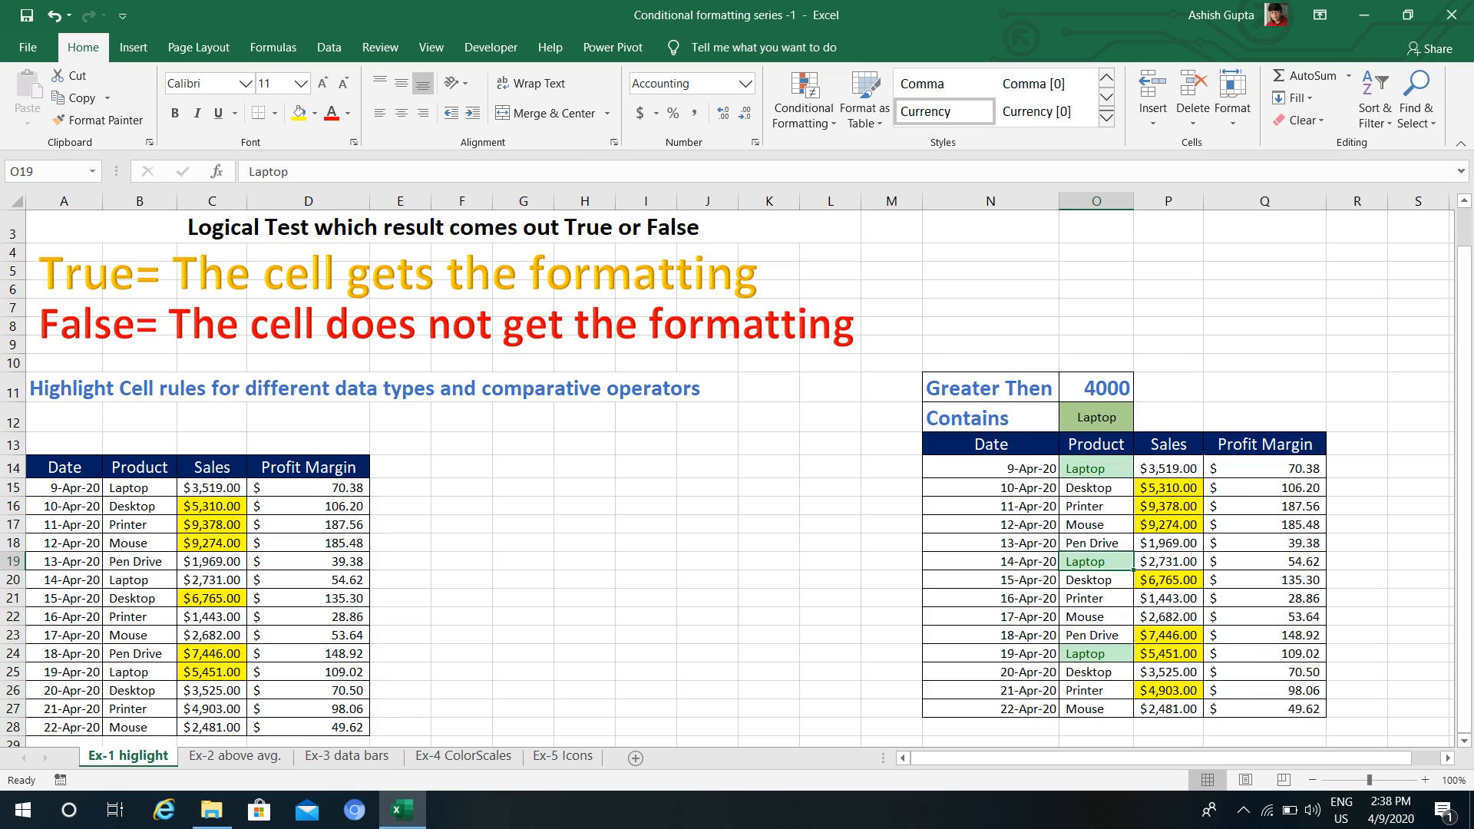
{"action": "left_click", "coordinate": [1096, 653]}
- Choose Desktop as the Contains criterion in cell O12
{"action": "left_click", "coordinate": [1097, 418]}
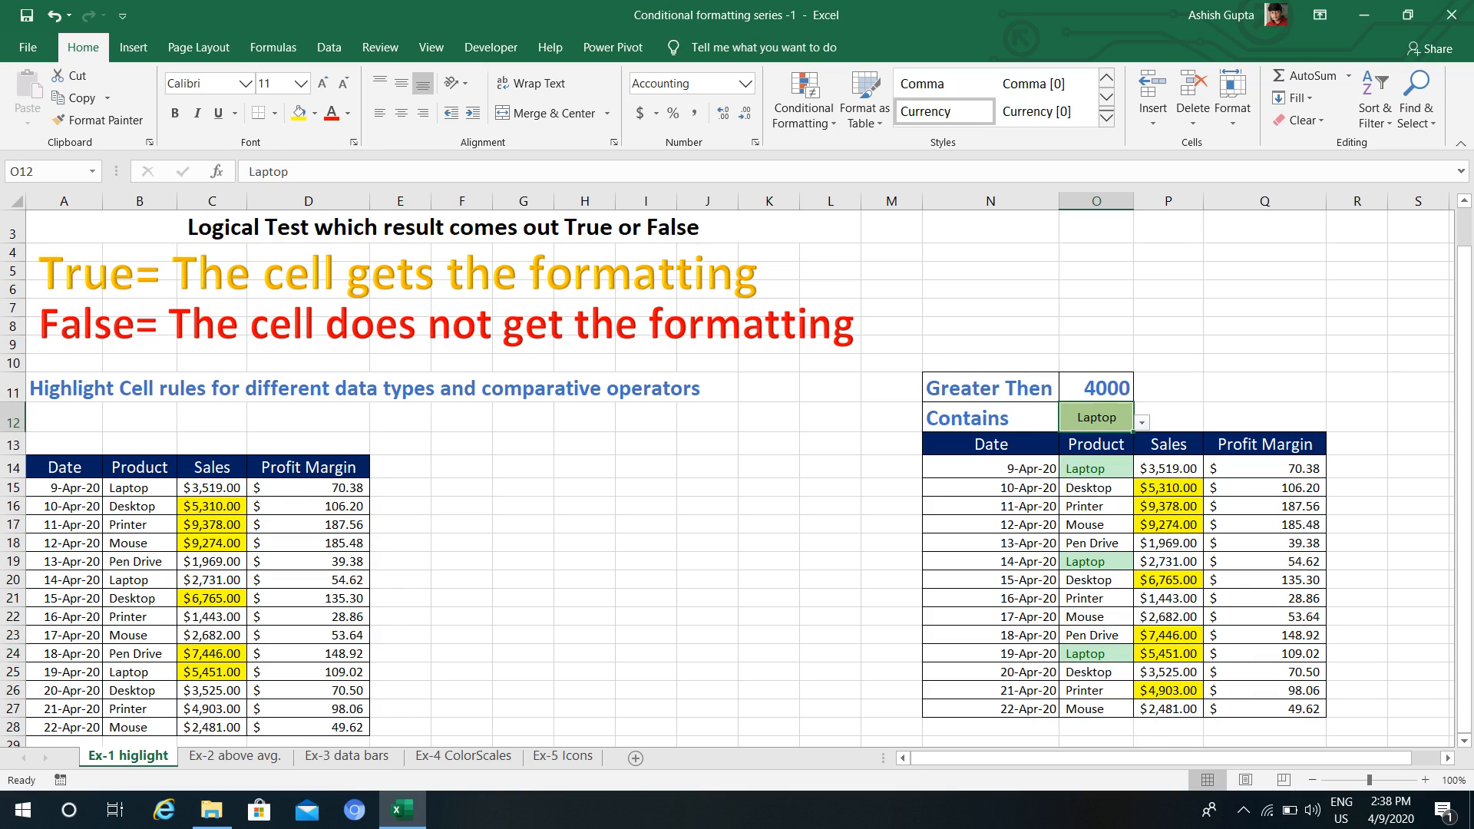
{"action": "left_click", "coordinate": [1142, 423]}
{"action": "left_click", "coordinate": [1096, 452]}
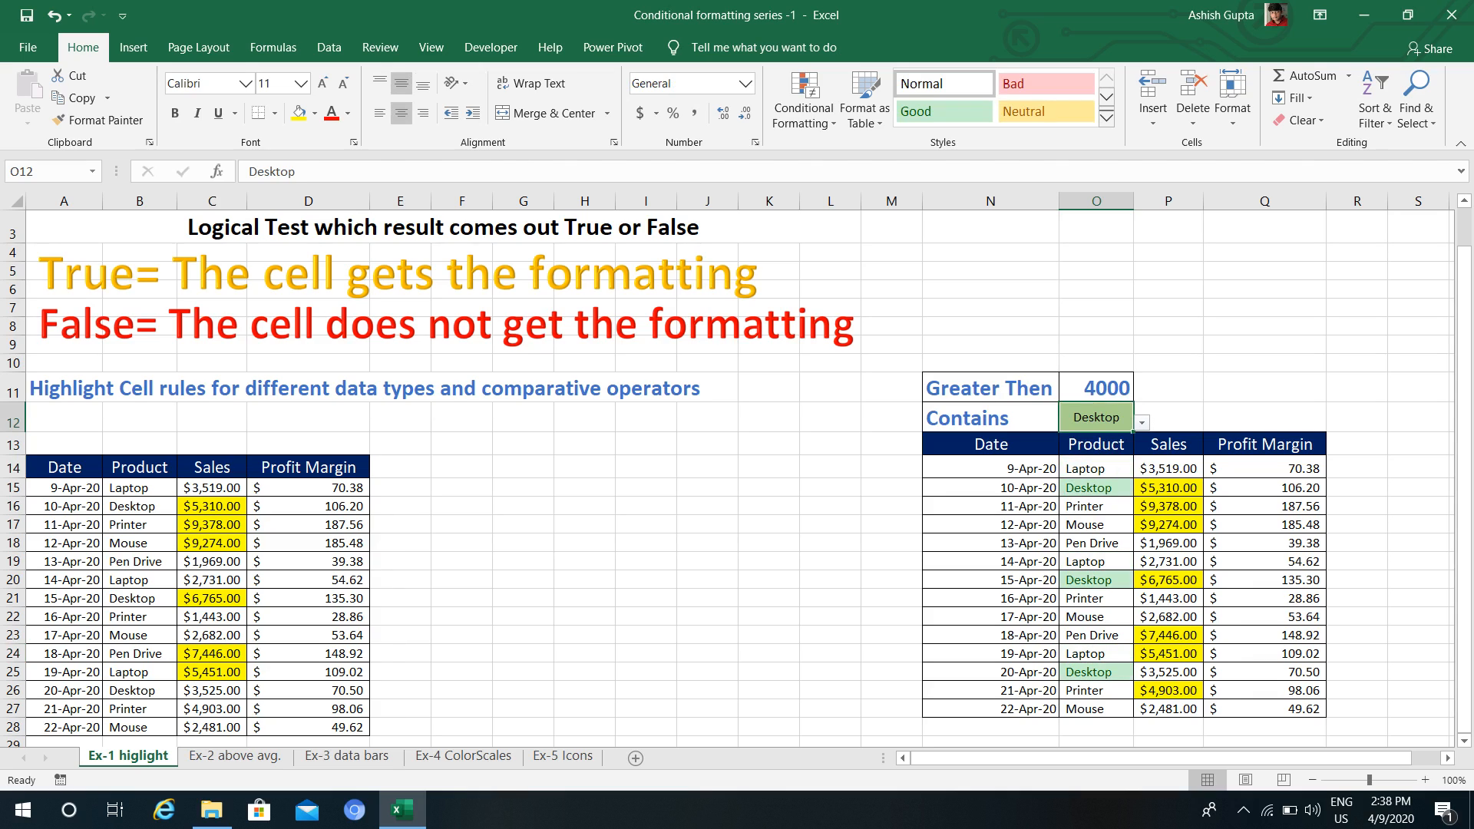
{"action": "left_click", "coordinate": [1168, 418]}
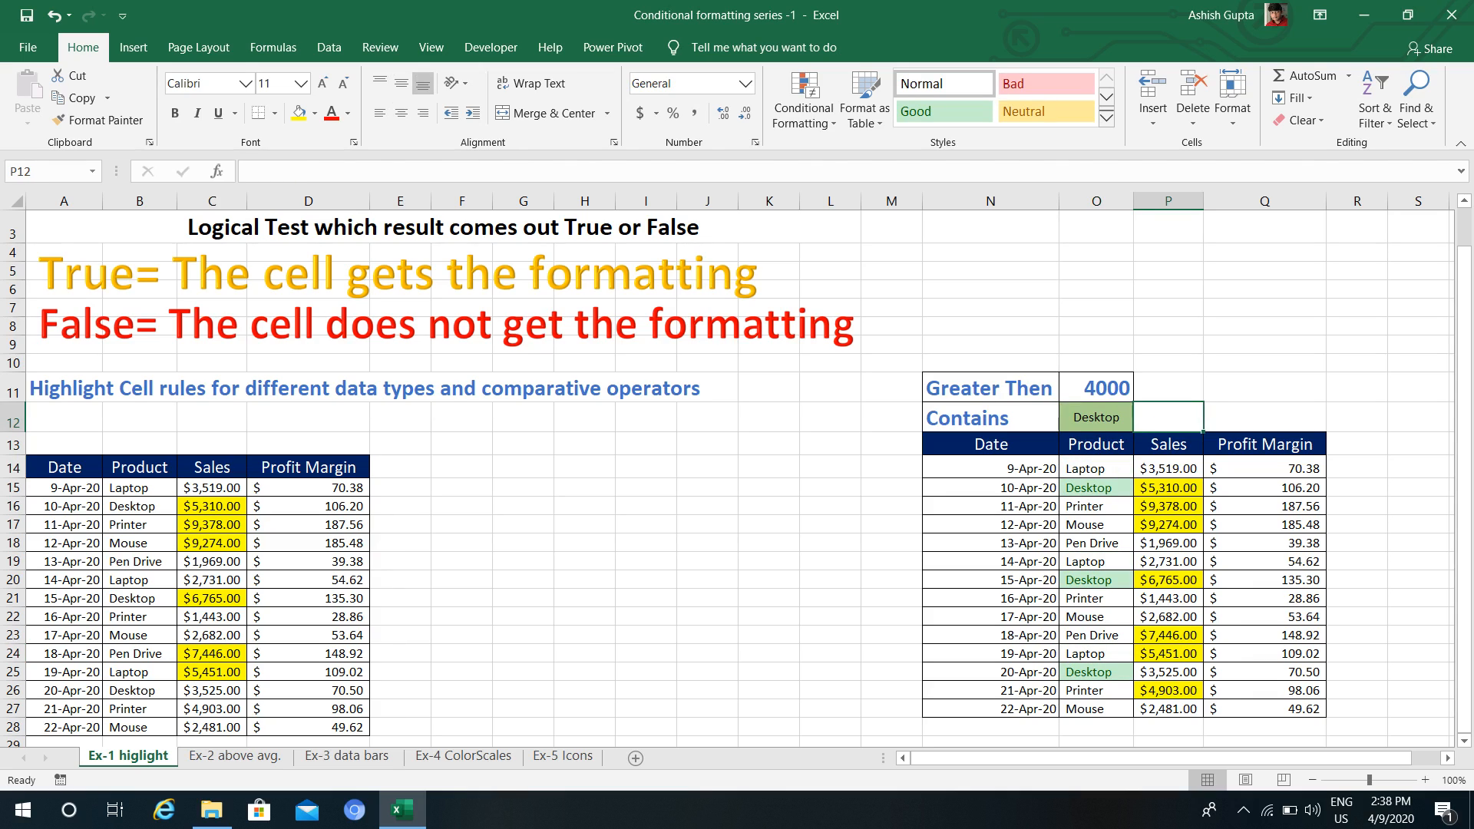
- Change the Contains criterion in cell O12 to Mouse and move down into the Product values
{"action": "left_click", "coordinate": [1096, 417]}
{"action": "left_click", "coordinate": [1142, 422]}
{"action": "left_click", "coordinate": [1096, 476]}
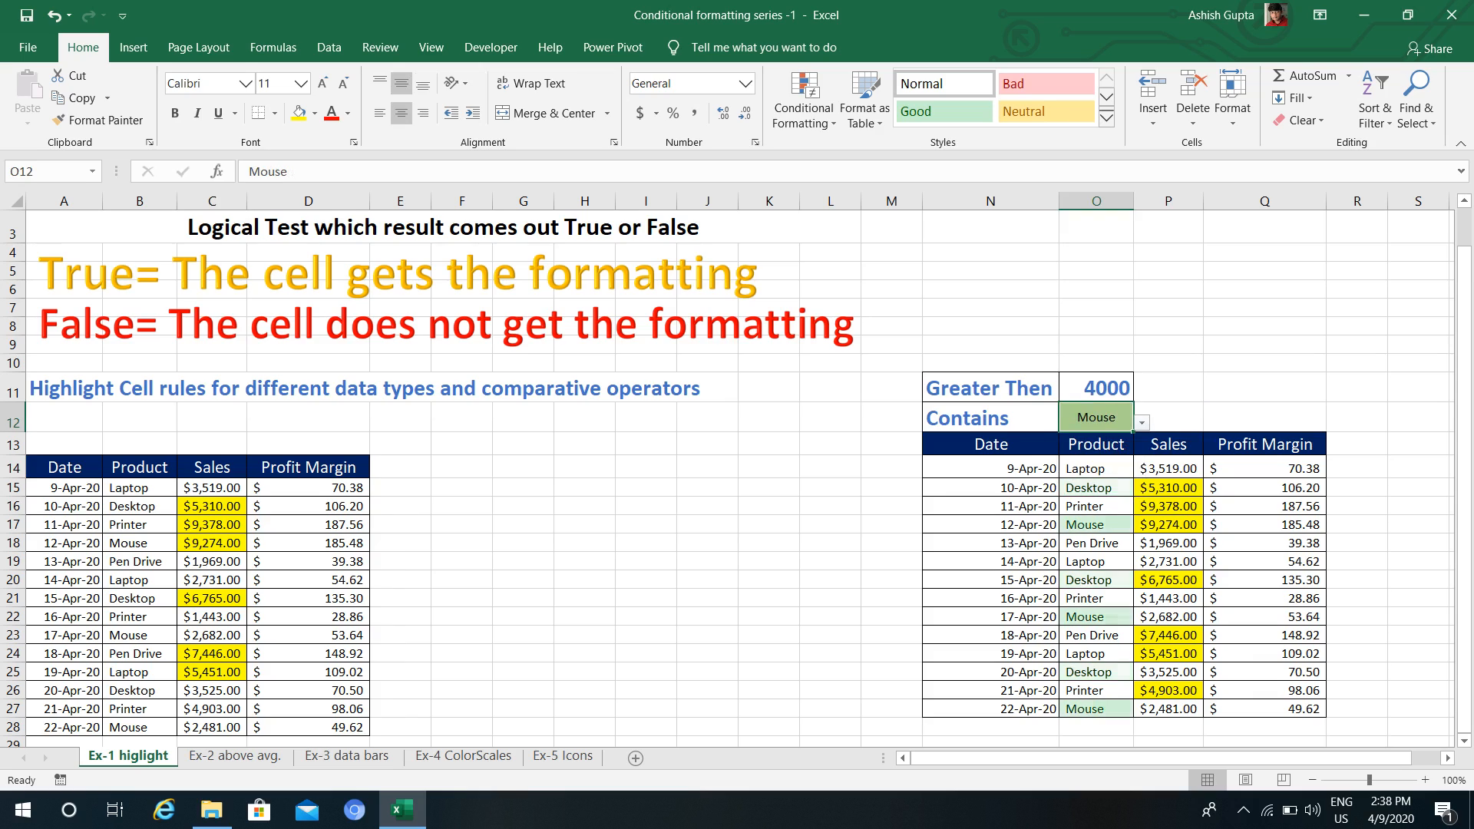
{"action": "key", "text": "Down"}
{"action": "key", "text": "Down"}
{"action": "key", "text": "Down"}
{"action": "key", "text": "Down"}
{"action": "key", "text": "Down"}
{"action": "key", "text": "Down"}
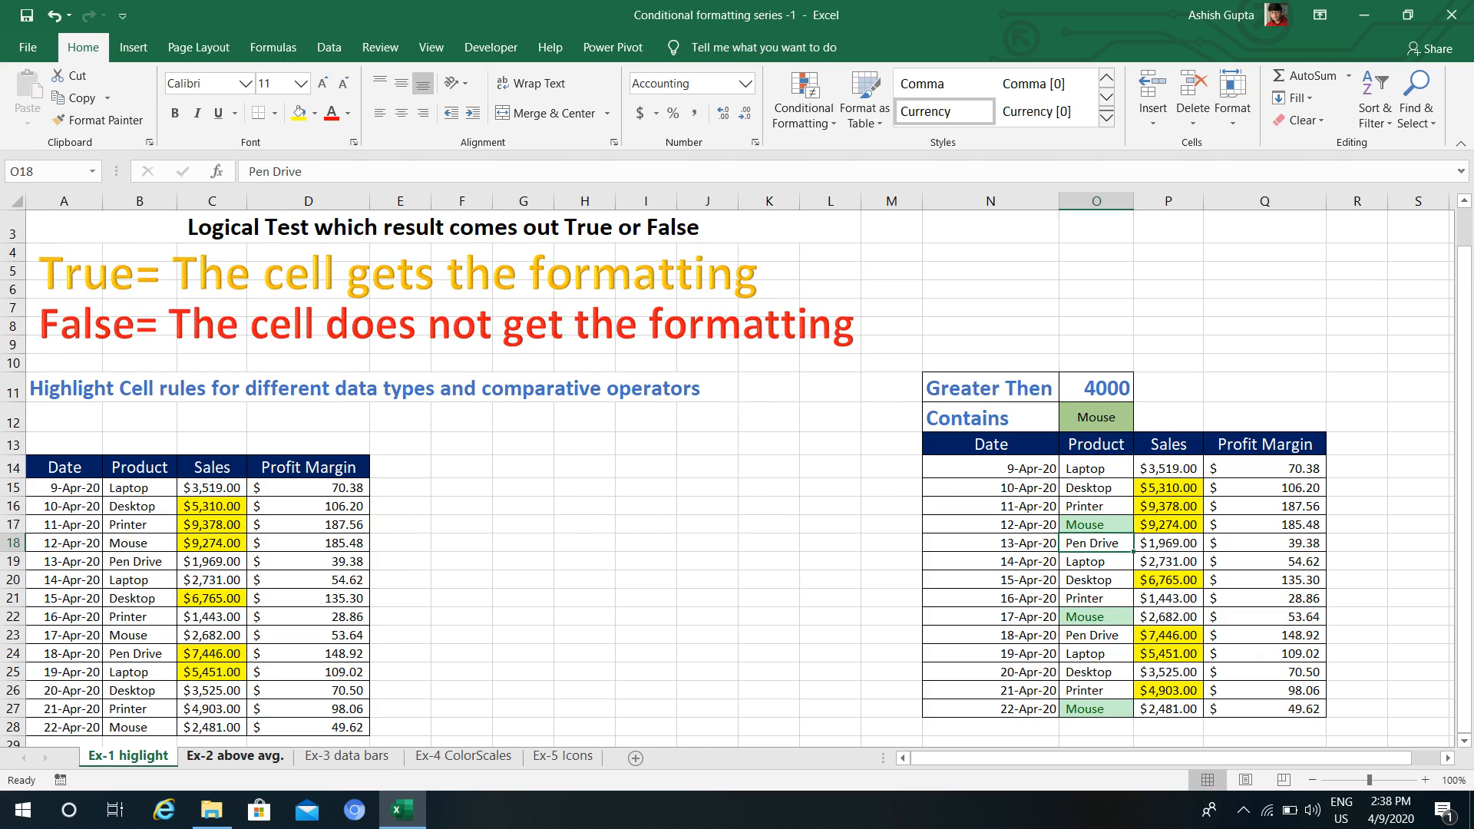
- On the Ex-2 above avg. sheet, start a Top 10 Items rule for the Sales values in C5:C18
{"action": "key", "text": "ctrl+Page_Down"}
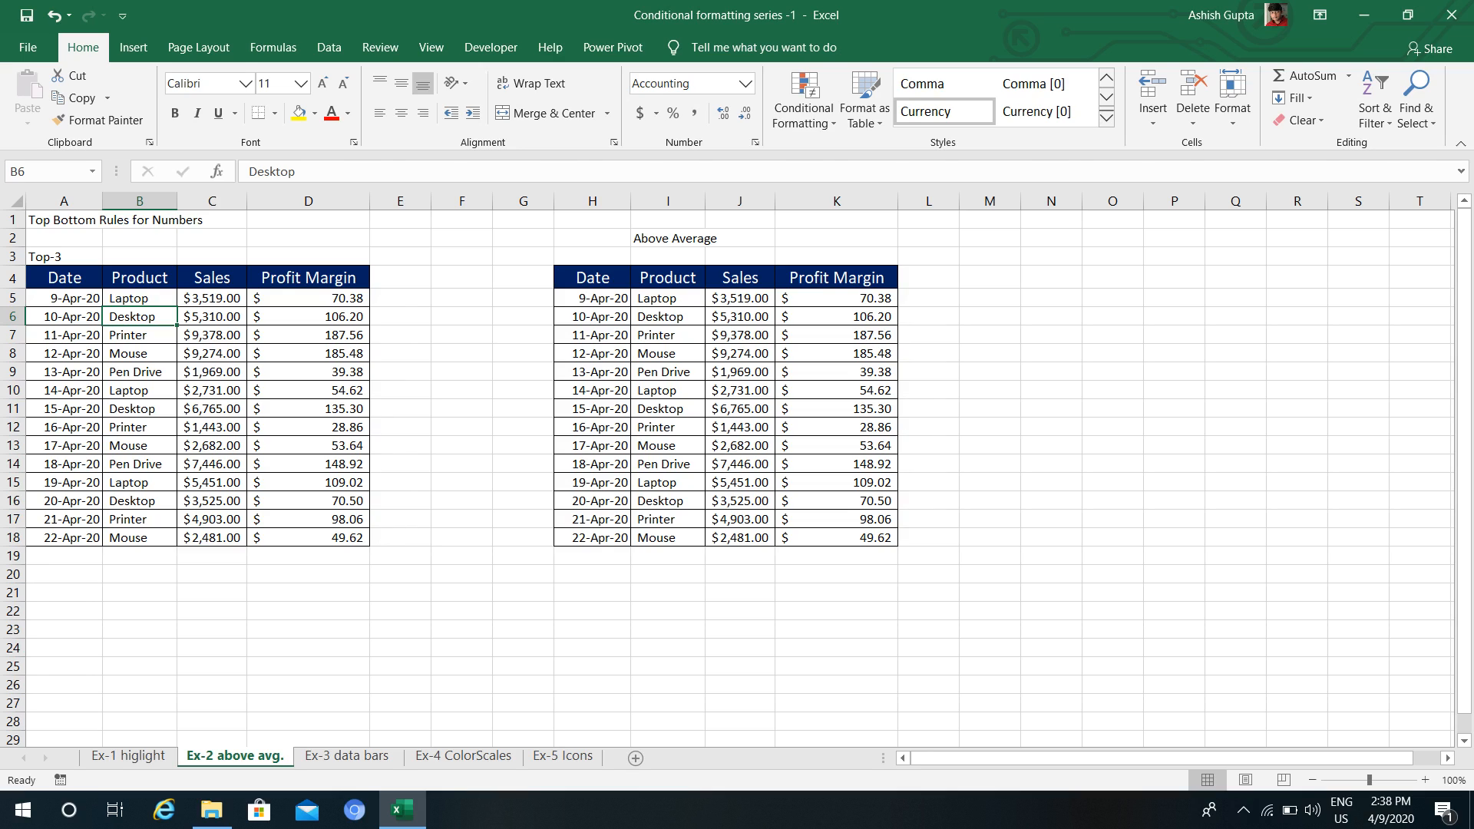
{"action": "key", "text": "Right"}
{"action": "key", "text": "Up"}
{"action": "key", "text": "ctrl+shift+Down"}
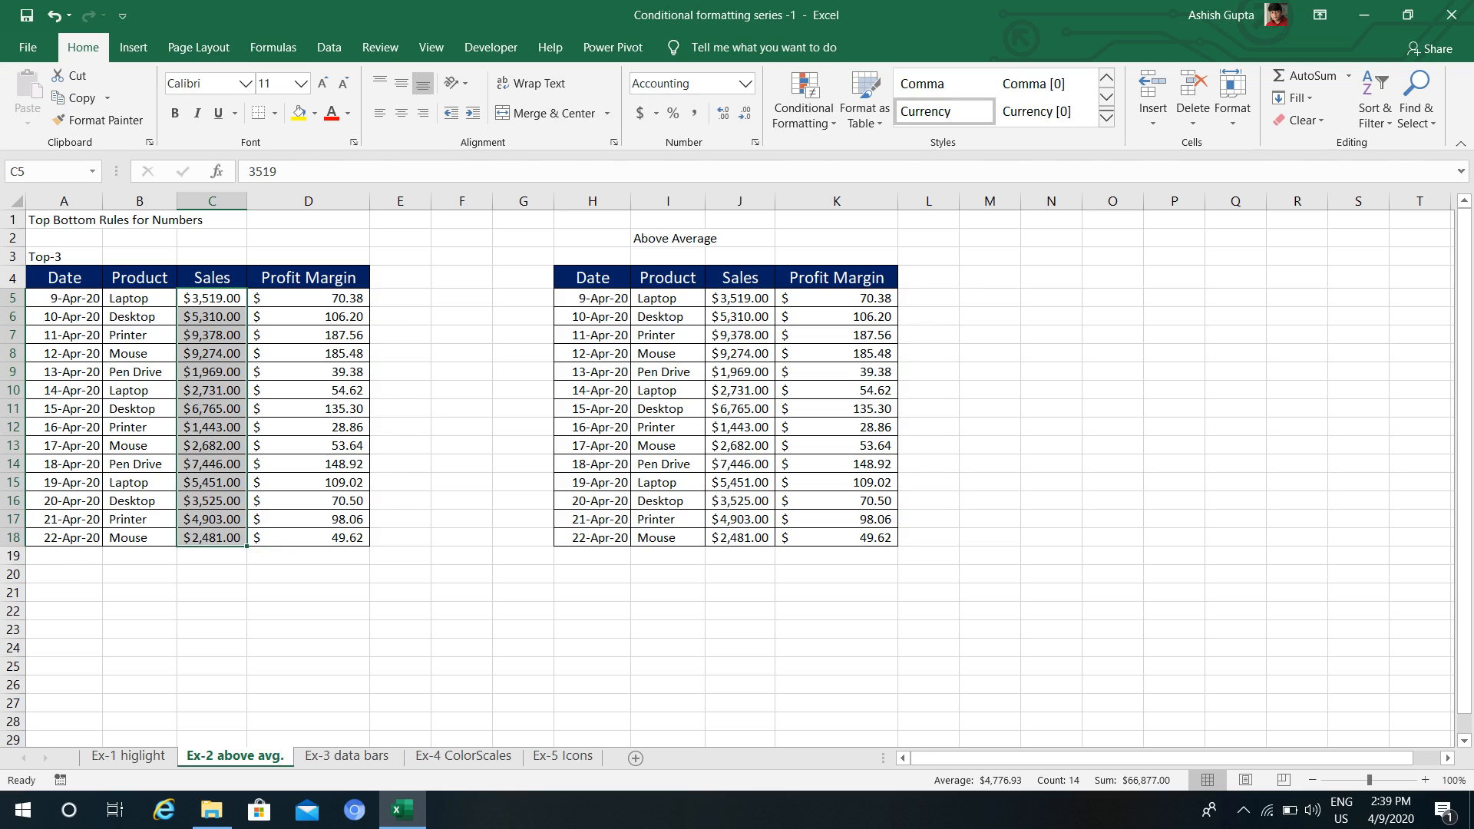
{"action": "left_click", "coordinate": [804, 102]}
{"action": "mouse_move", "coordinate": [860, 156]}
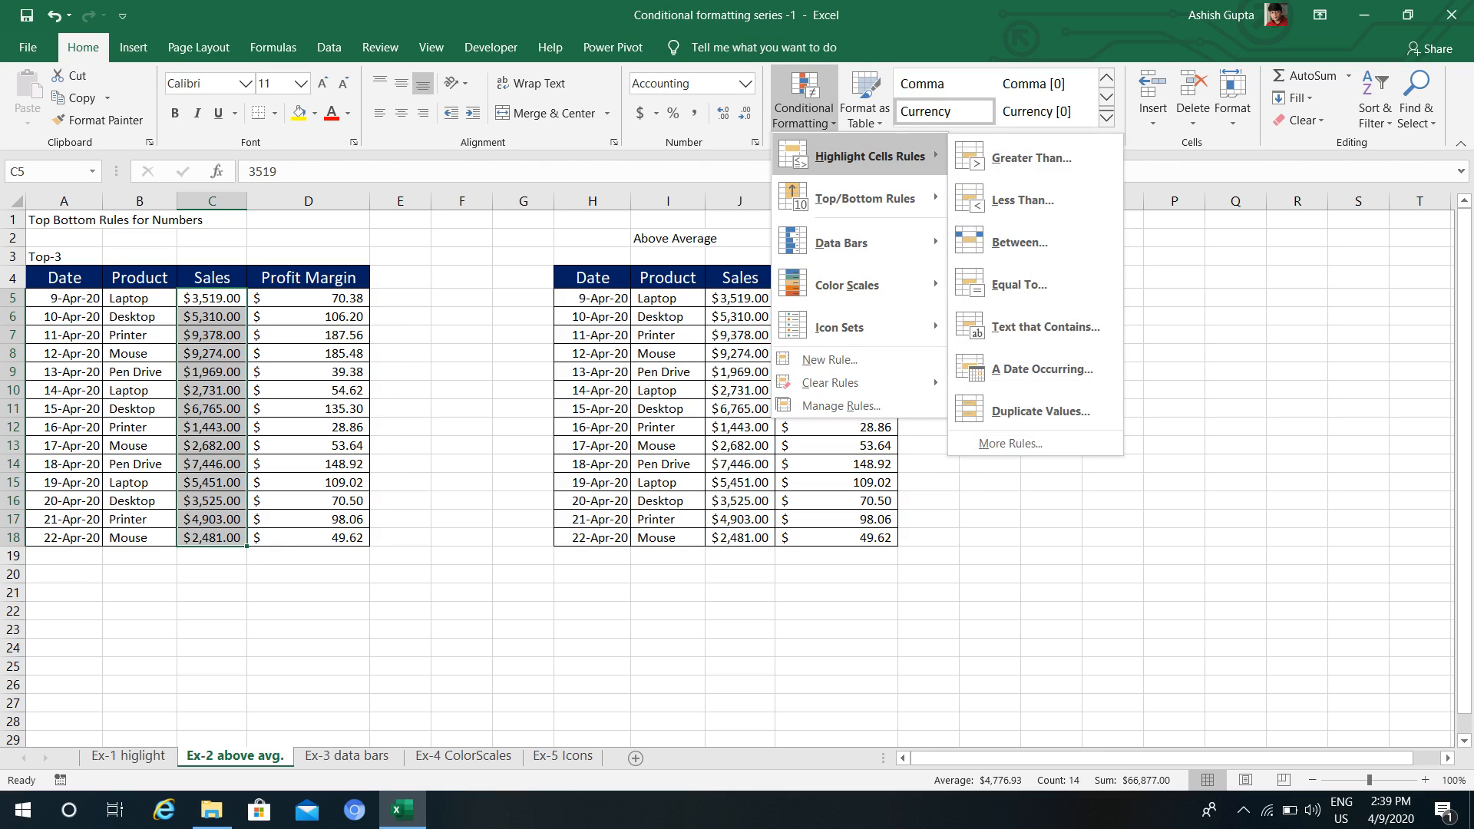
{"action": "mouse_move", "coordinate": [861, 198]}
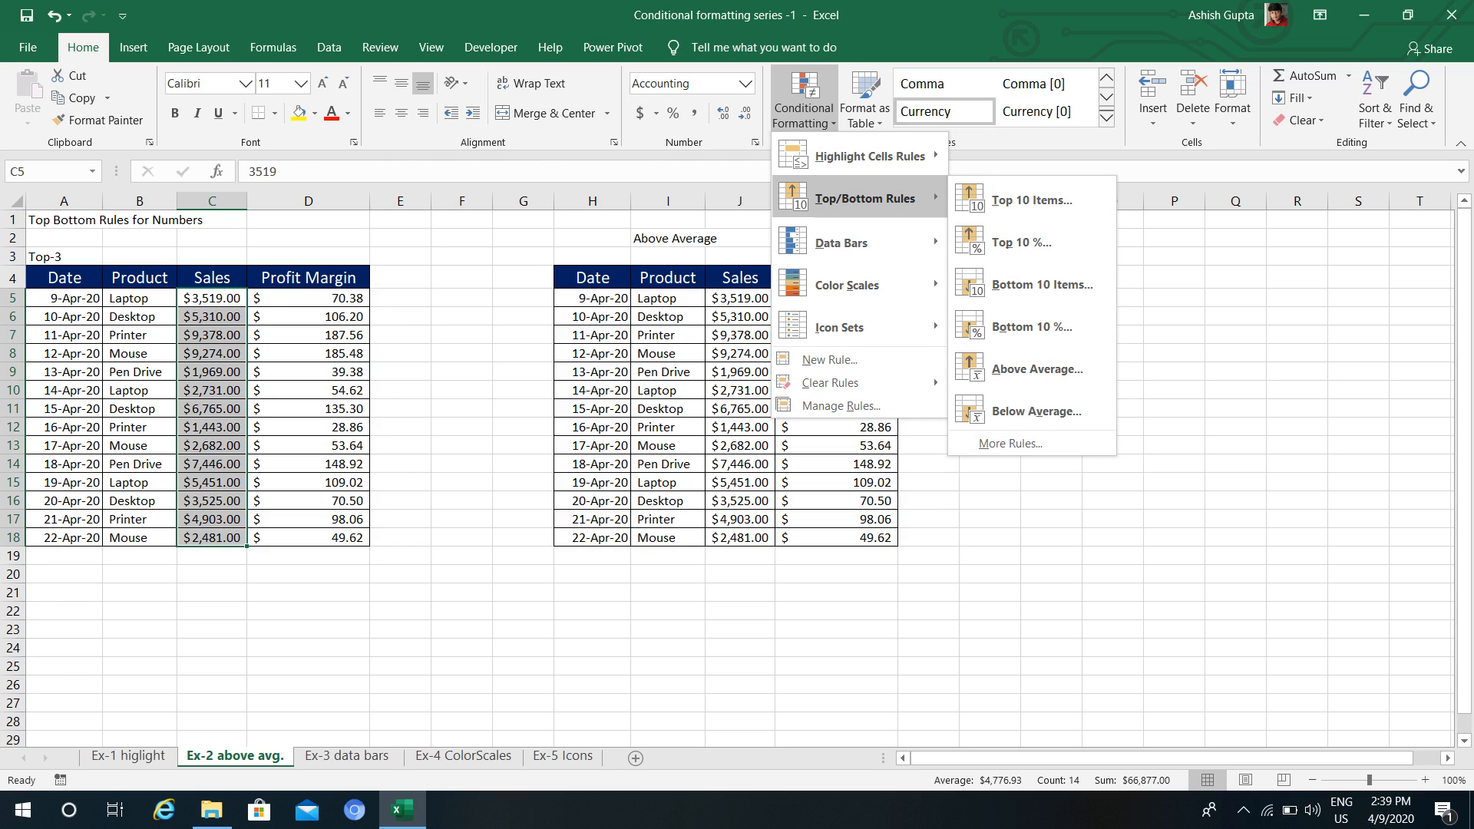
{"action": "left_click", "coordinate": [1029, 200]}
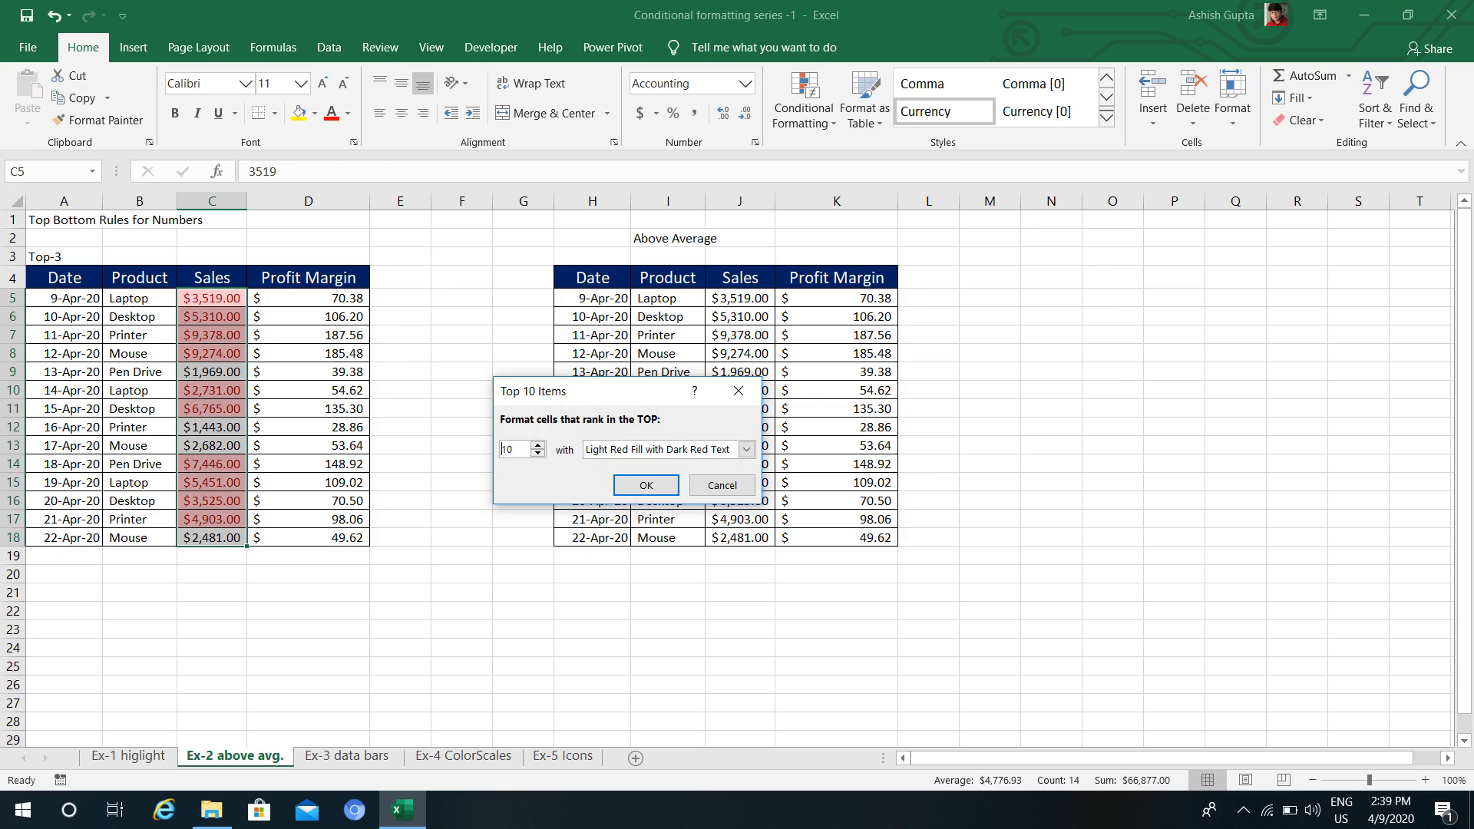
- Limit the rule to the top 3 values and apply it with Light Red Fill with Dark Red Text
{"action": "key", "text": "Down"}
{"action": "key", "text": "Down"}
{"action": "key", "text": "Down"}
{"action": "key", "text": "Down"}
{"action": "key", "text": "Down"}
{"action": "key", "text": "Down"}
{"action": "key", "text": "Down"}
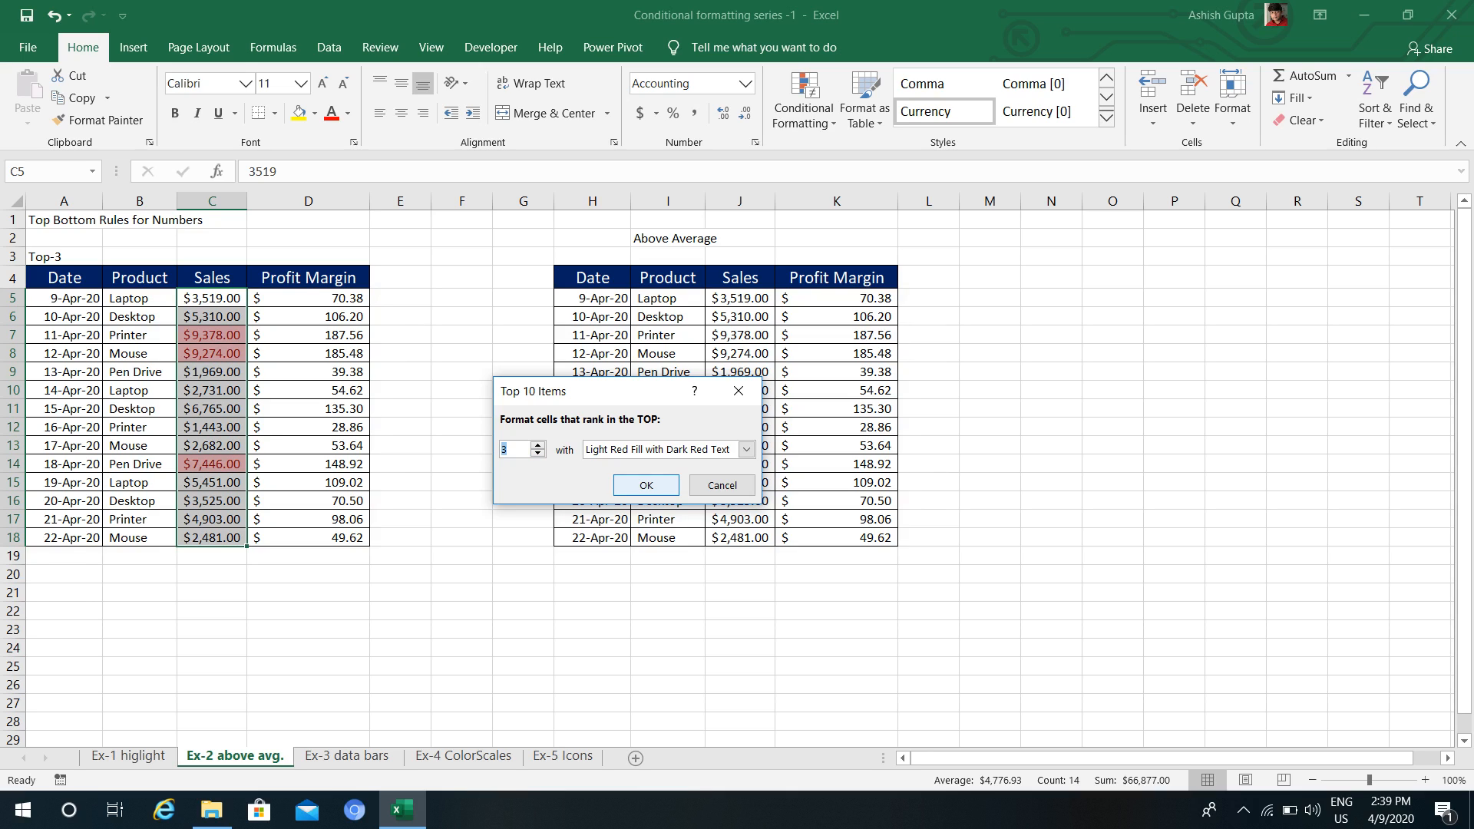
{"action": "left_click", "coordinate": [646, 485]}
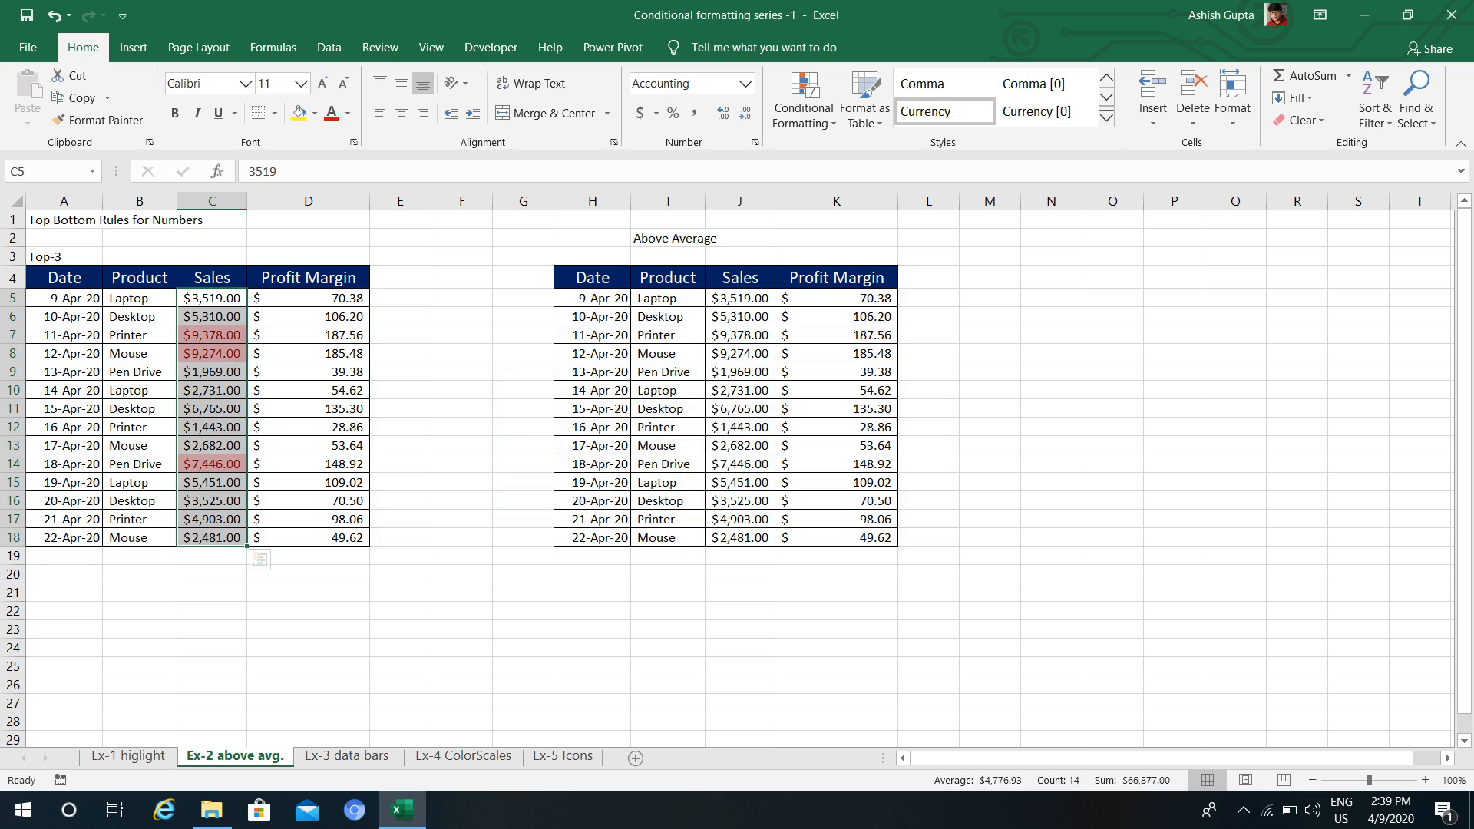
{"action": "left_click", "coordinate": [212, 353]}
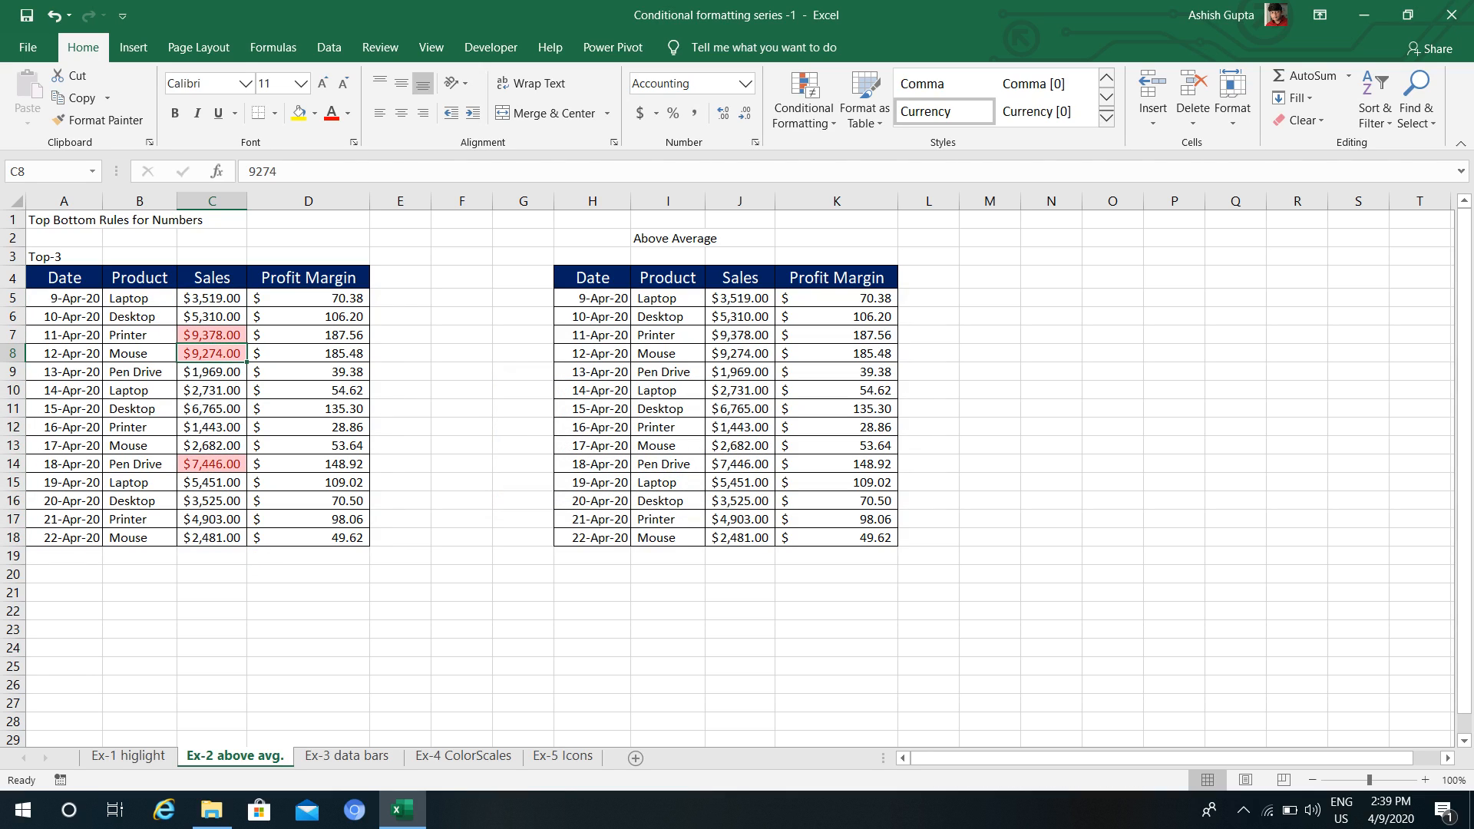
- Apply an Above Average rule with Light Red Fill with Dark Red Text to the Sales values in J5:J18
{"action": "left_click", "coordinate": [740, 298]}
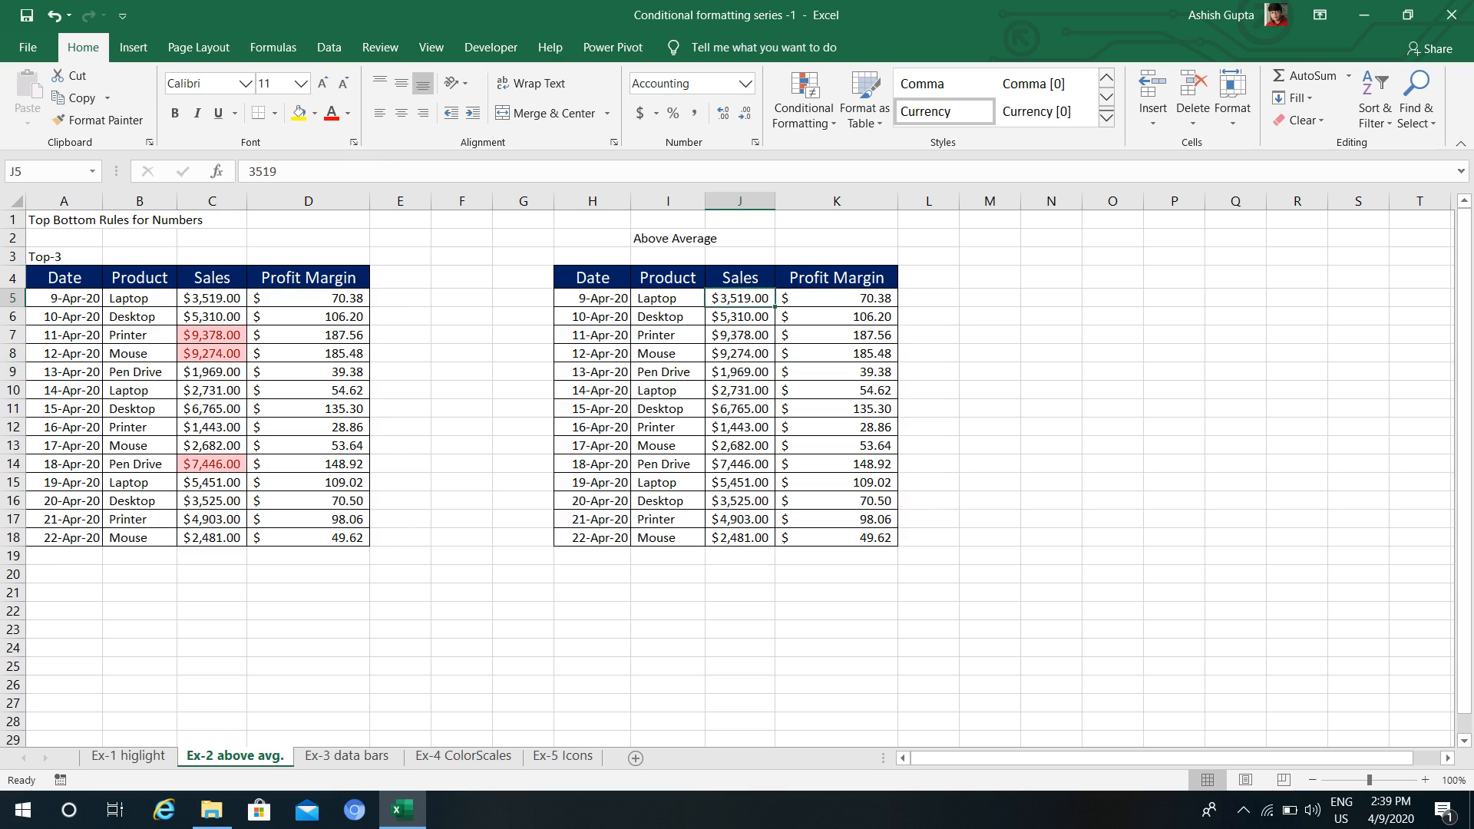
{"action": "key", "text": "ctrl+shift+Down"}
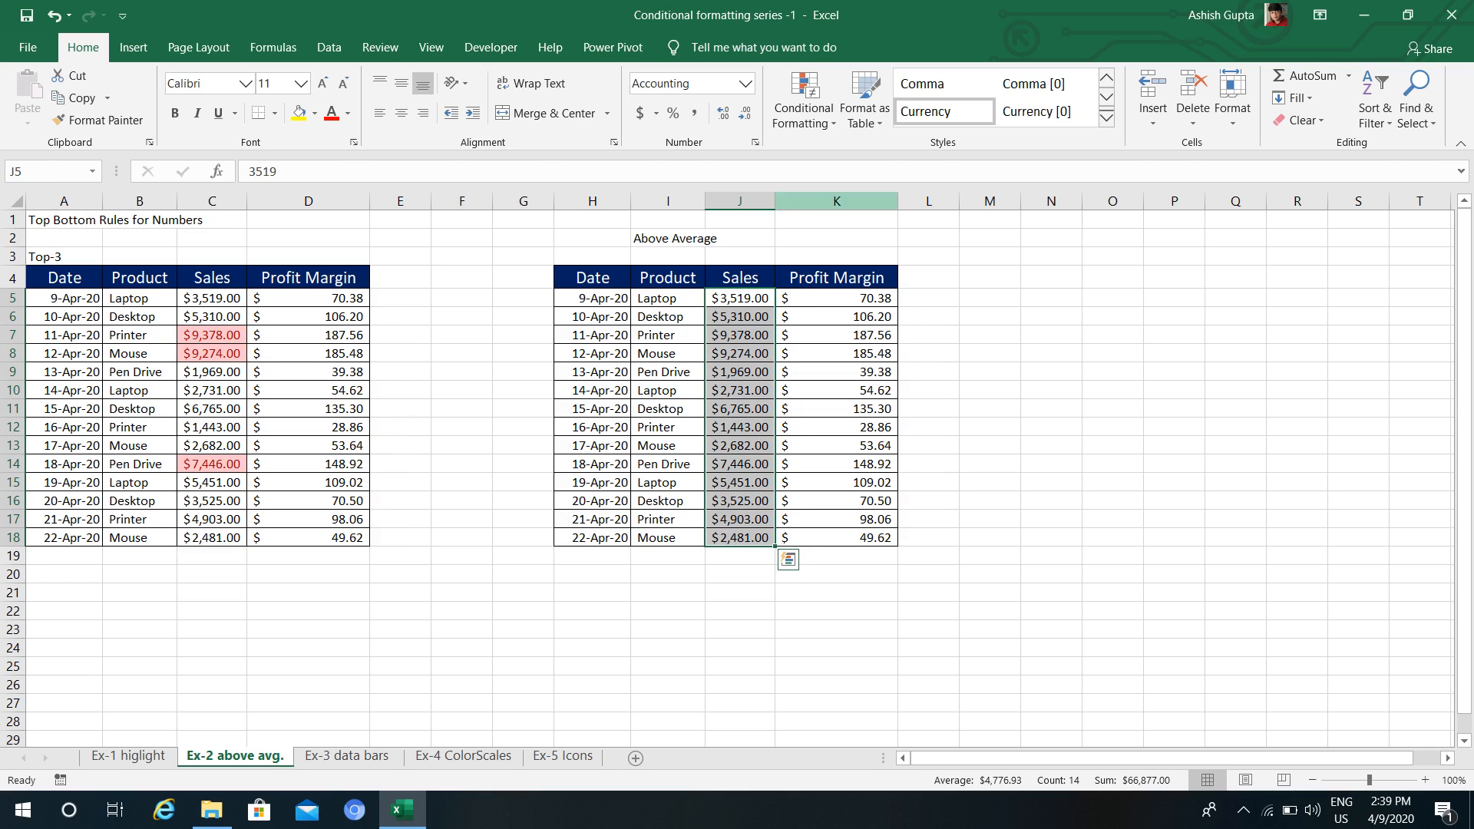
{"action": "left_click", "coordinate": [804, 100]}
{"action": "mouse_move", "coordinate": [865, 198]}
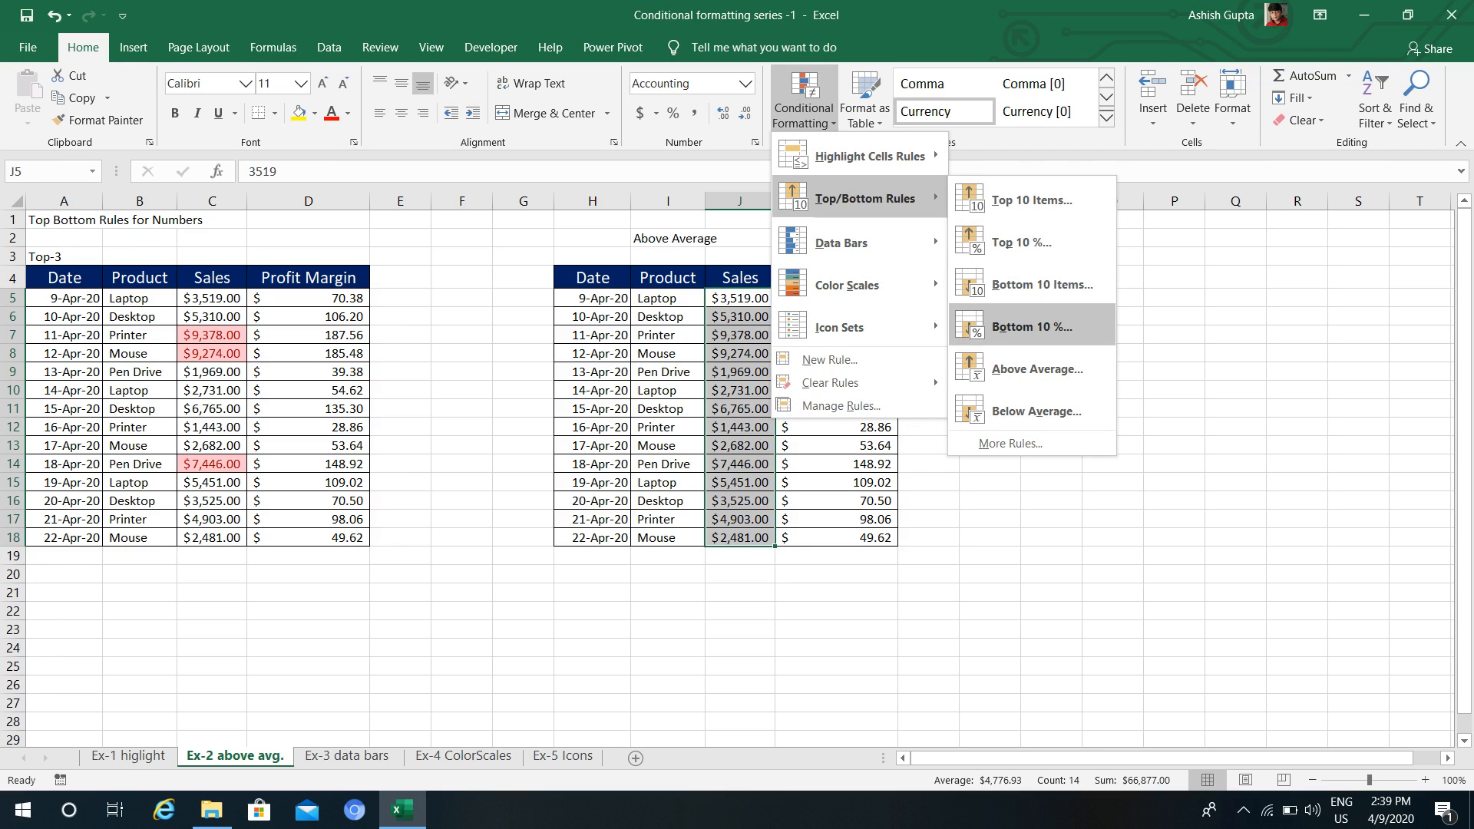
{"action": "left_click", "coordinate": [1036, 368]}
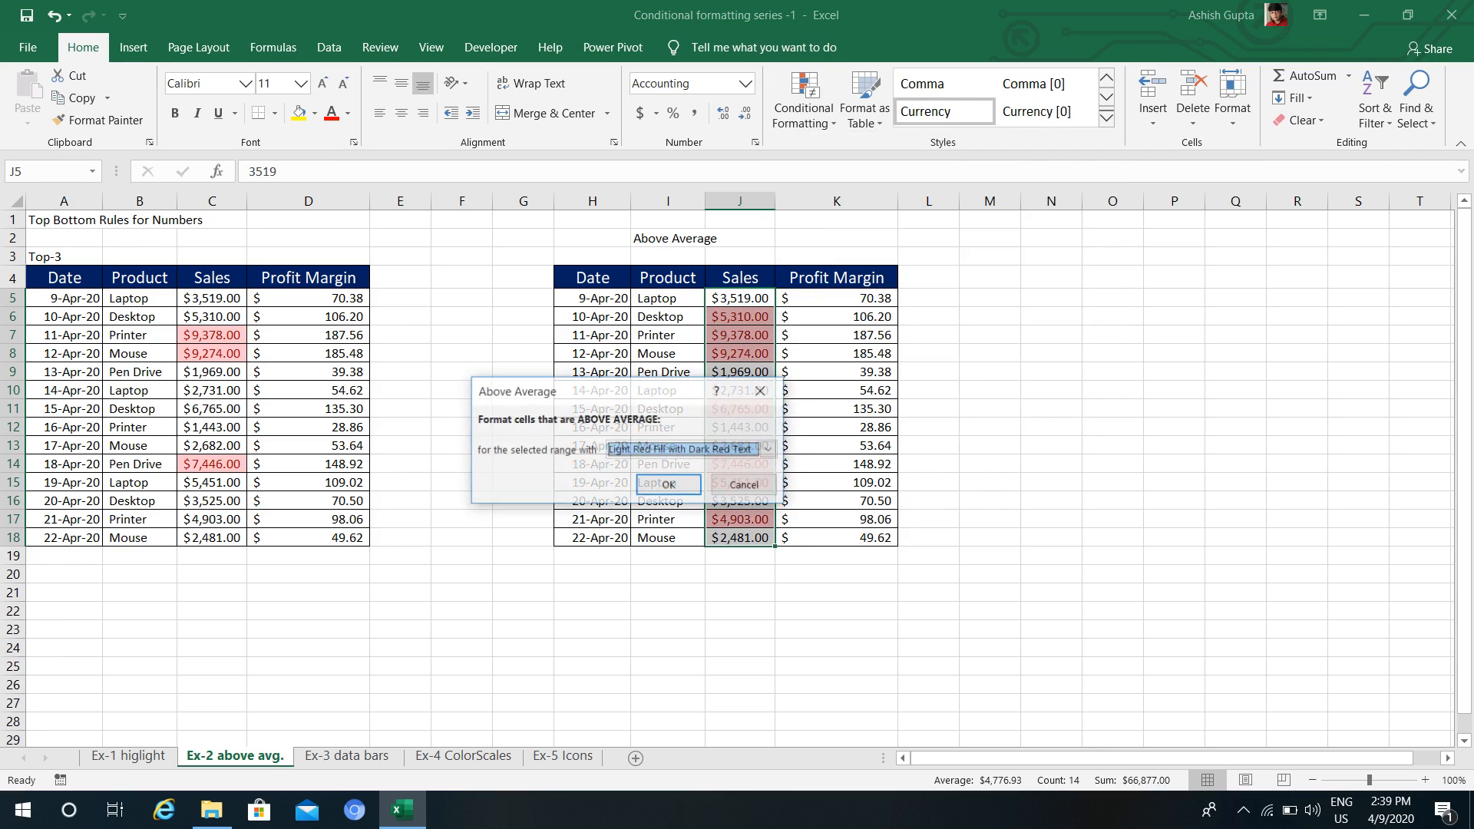
{"action": "key", "text": "Return"}
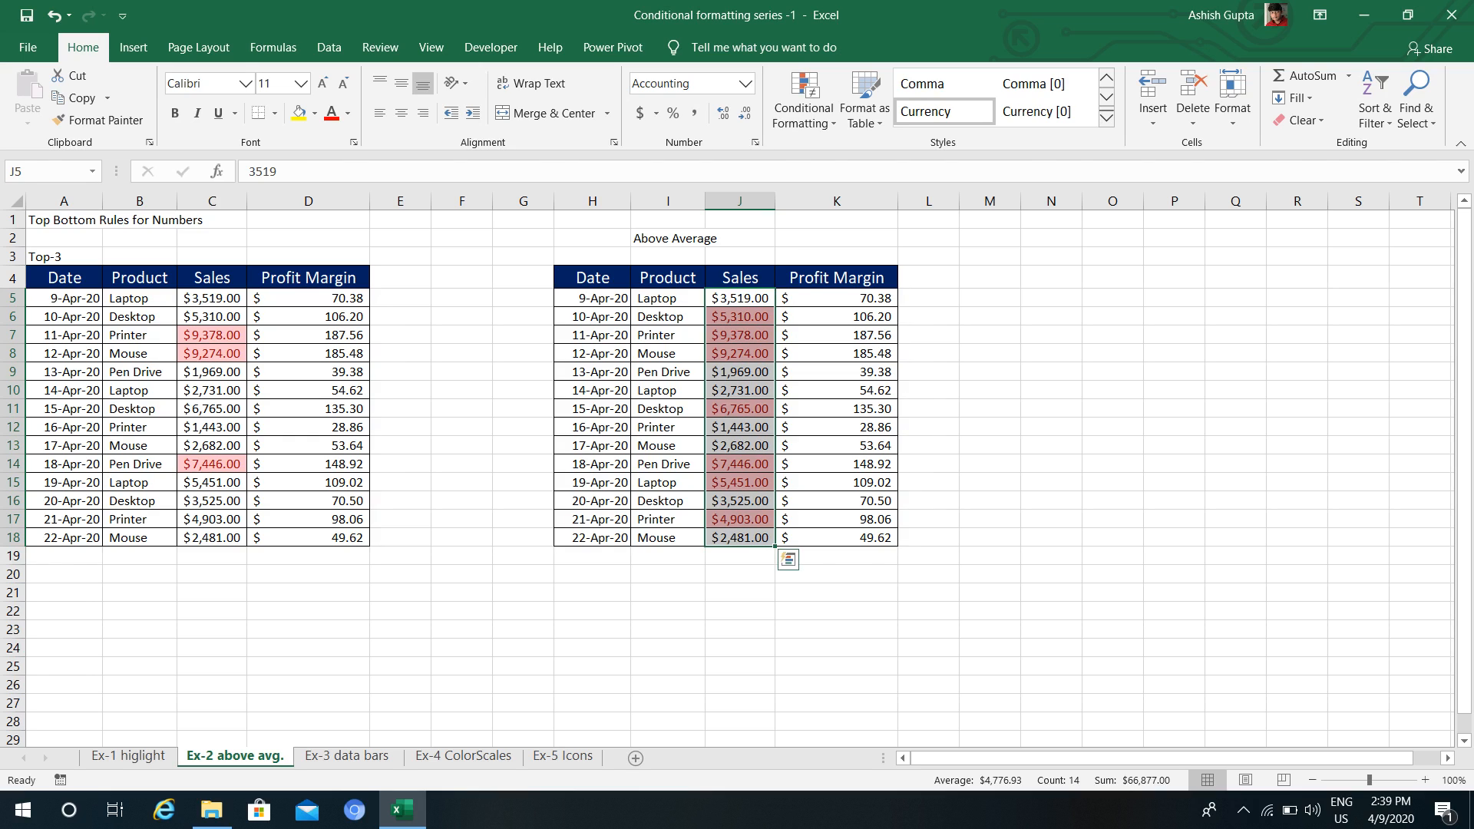
- Calculate the average of the Above Average table's Sales values in cell J21 with the AVERAGE function
{"action": "left_click", "coordinate": [740, 593]}
{"action": "type", "text": "="}
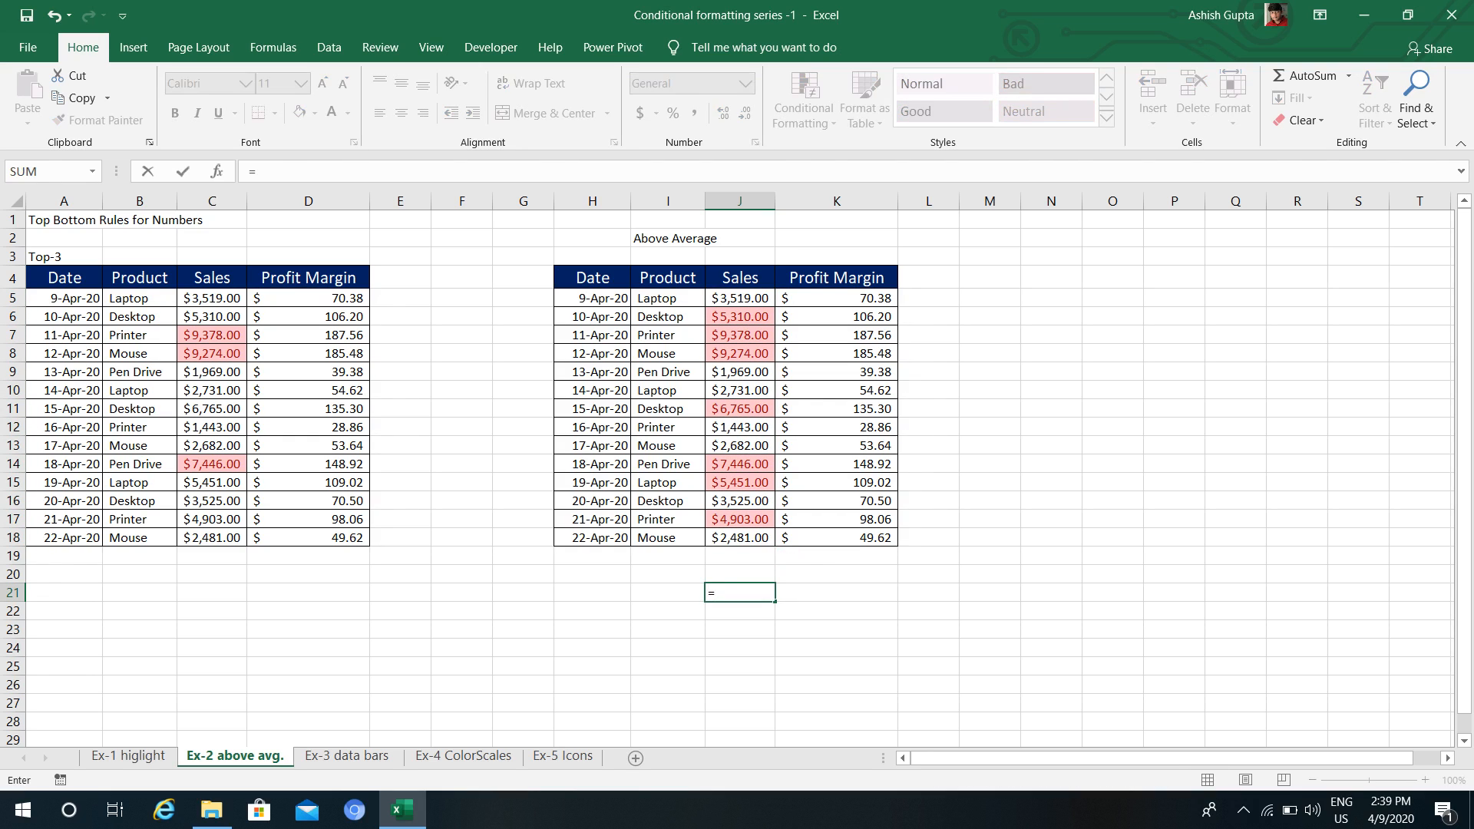
{"action": "type", "text": "av"}
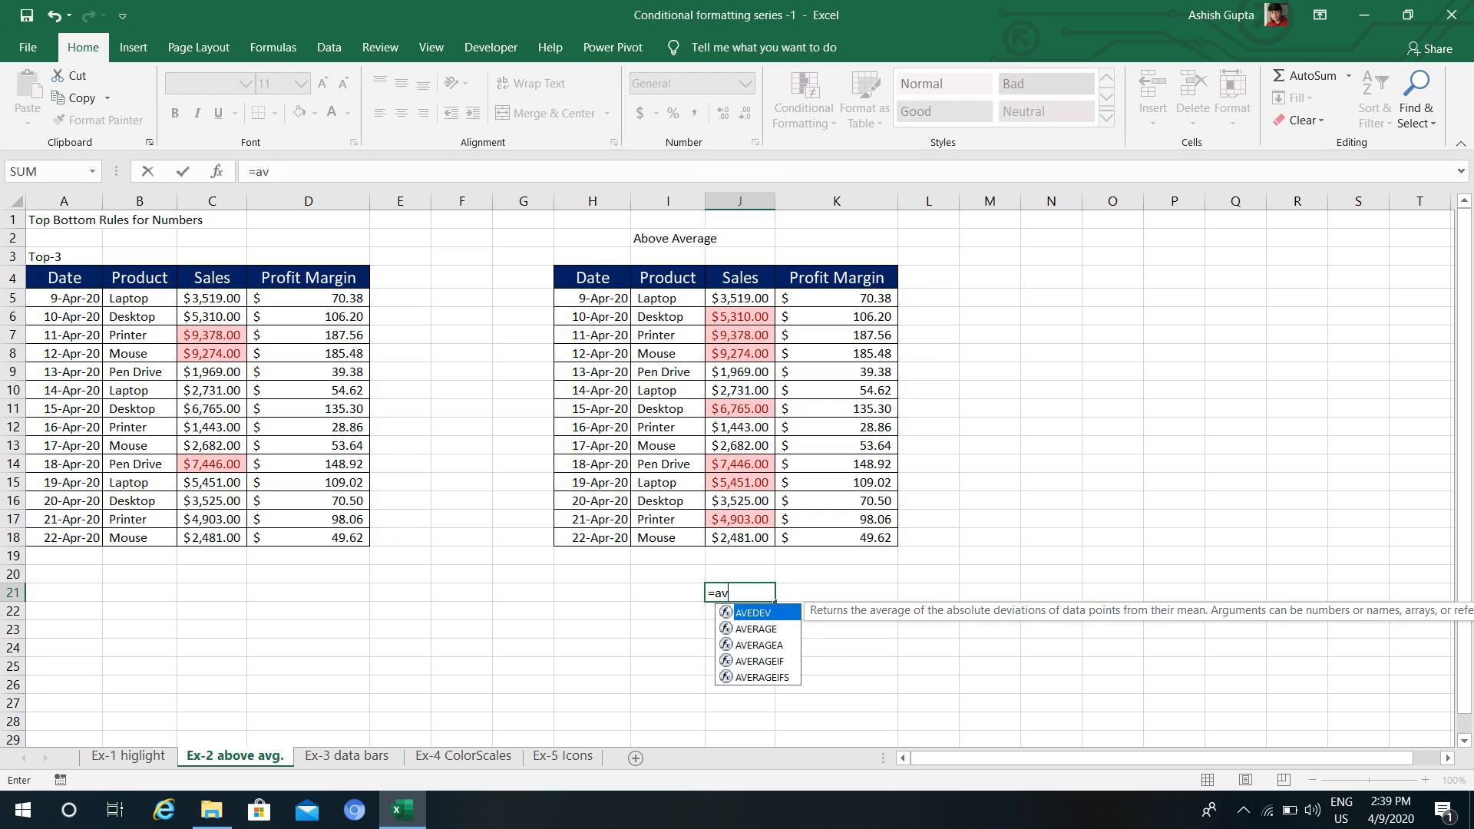
{"action": "key", "text": "Down"}
{"action": "key", "text": "Tab"}
{"action": "key", "text": "Up"}
{"action": "key", "text": "Up"}
{"action": "key", "text": "Up"}
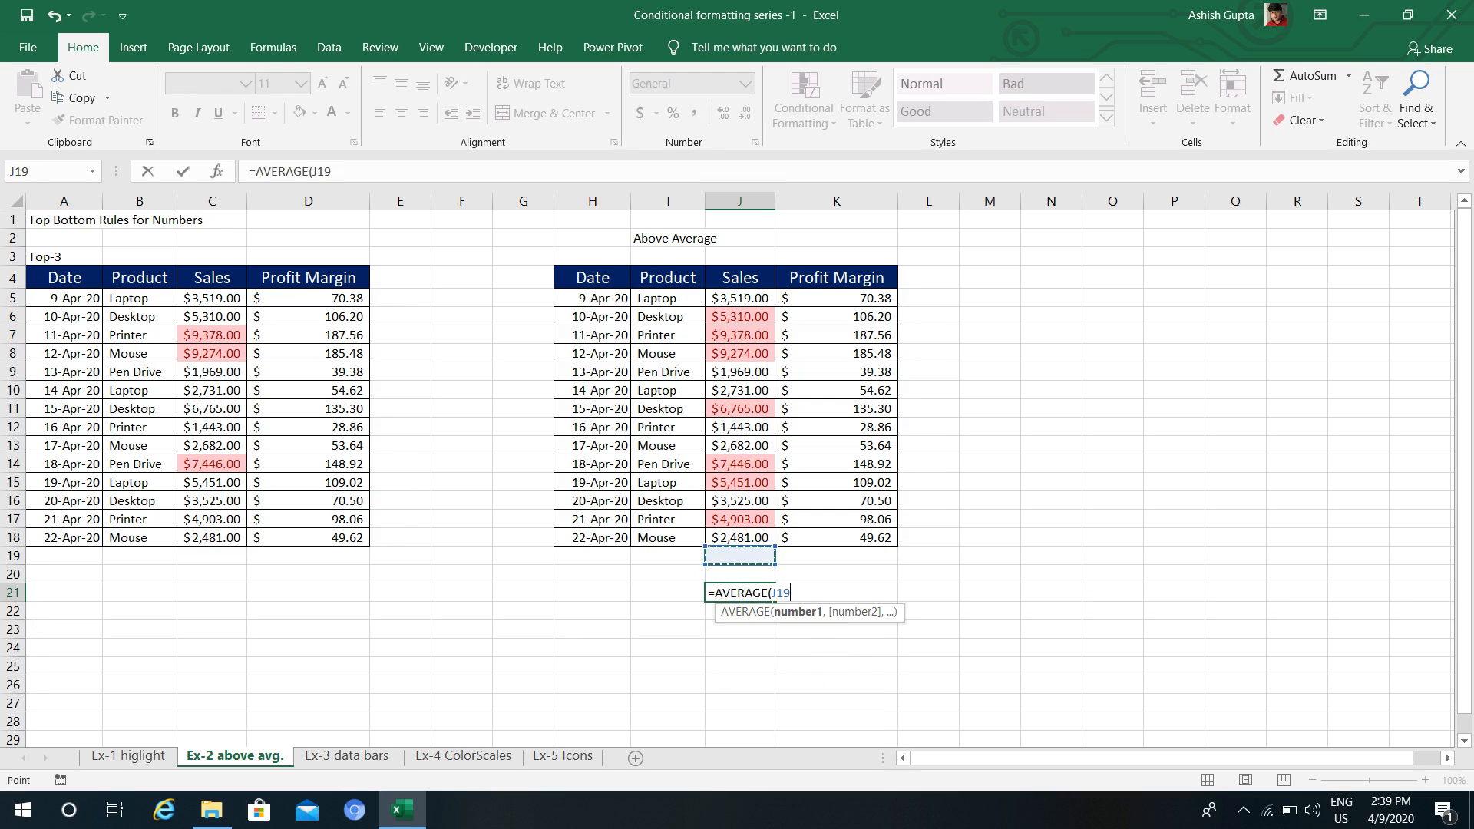
{"action": "key", "text": "ctrl+shift+Up"}
{"action": "key", "text": "Return"}
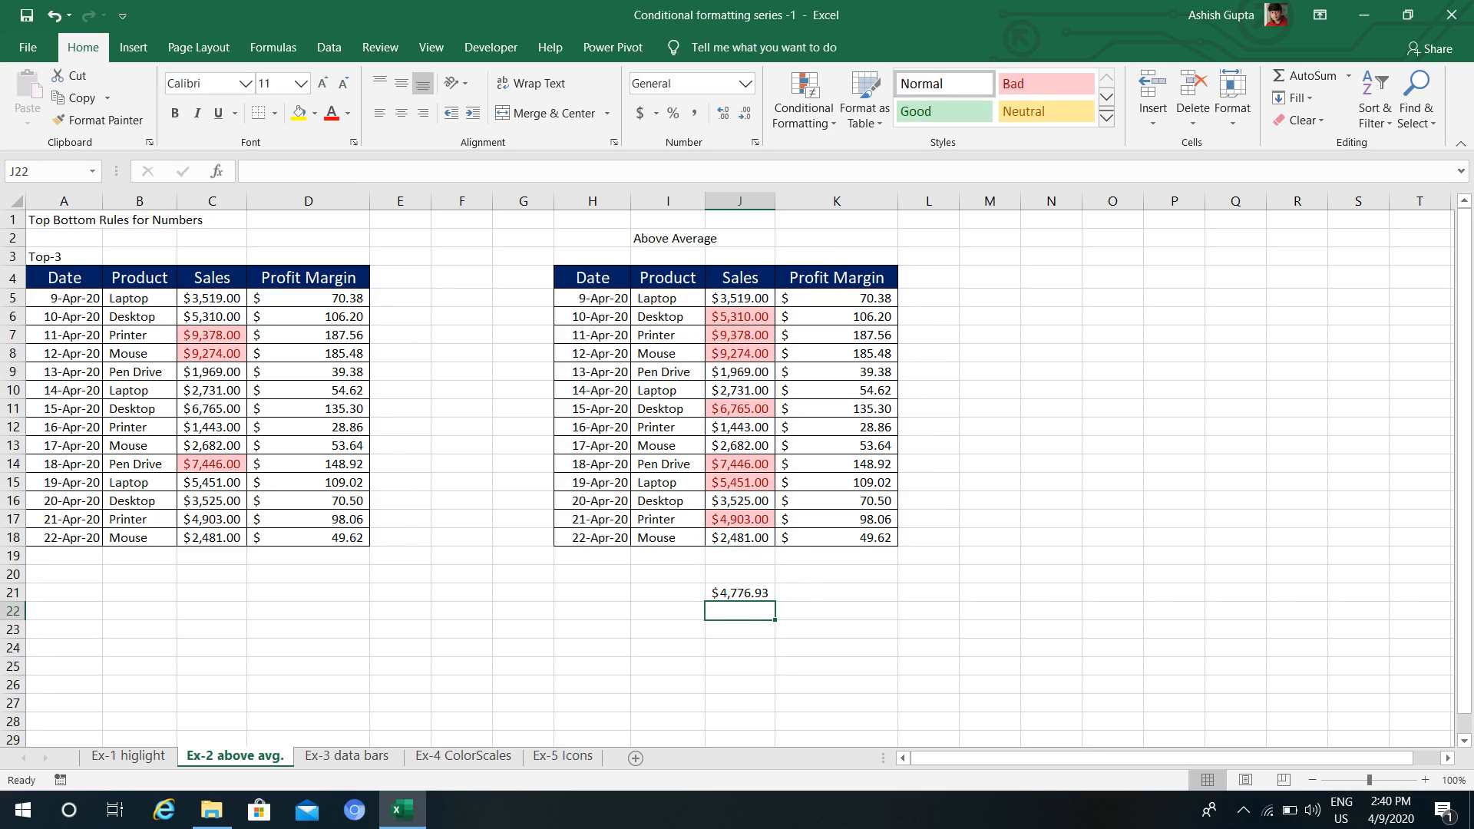
{"action": "key", "text": "Up"}
{"action": "key", "text": "Up"}
{"action": "key", "text": "Down"}
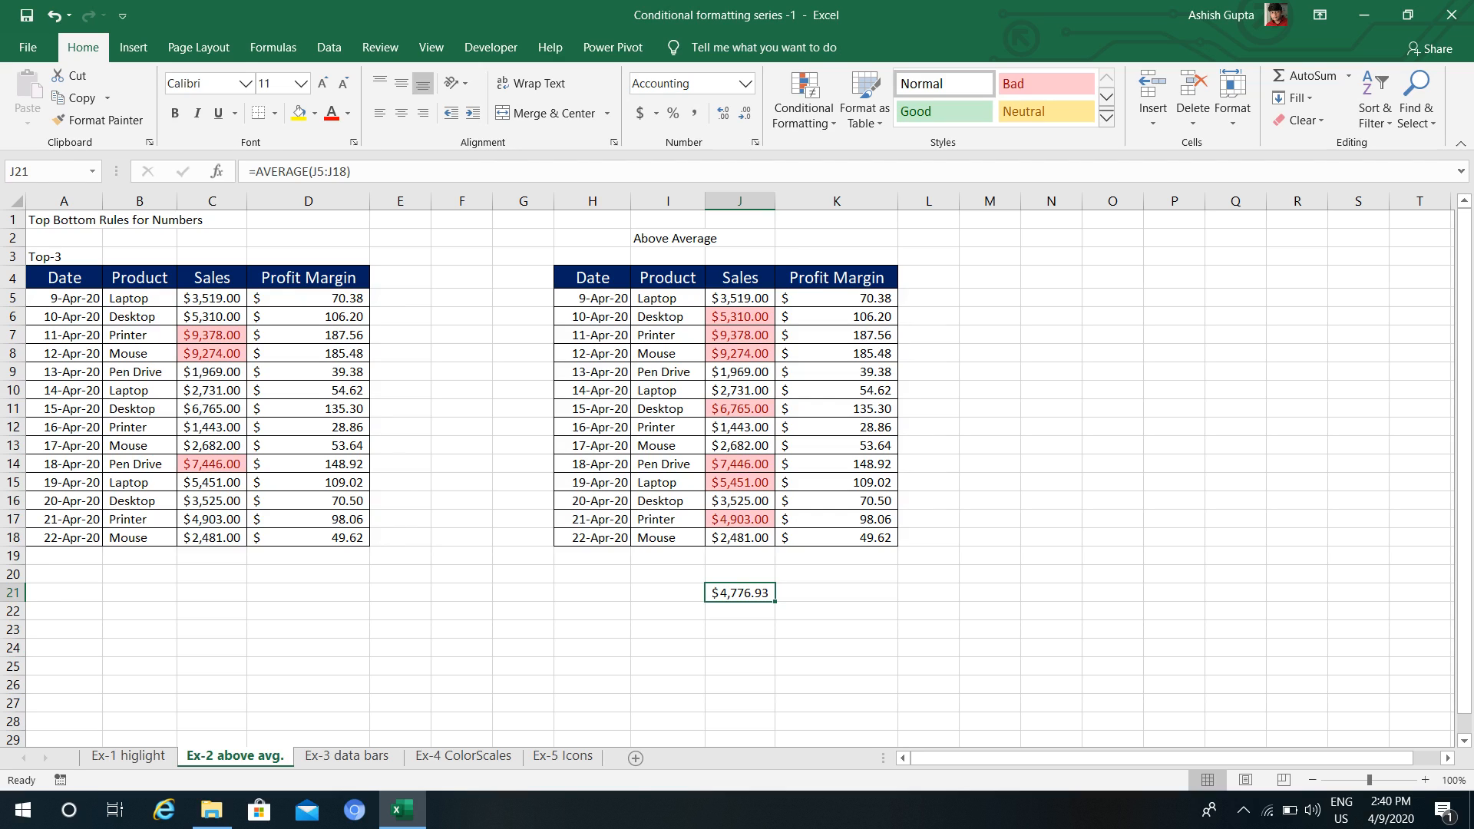
- On the Ex-3 data bars sheet, apply solid fill green data bars to the Grades values in A8:A19
{"action": "left_click", "coordinate": [347, 757]}
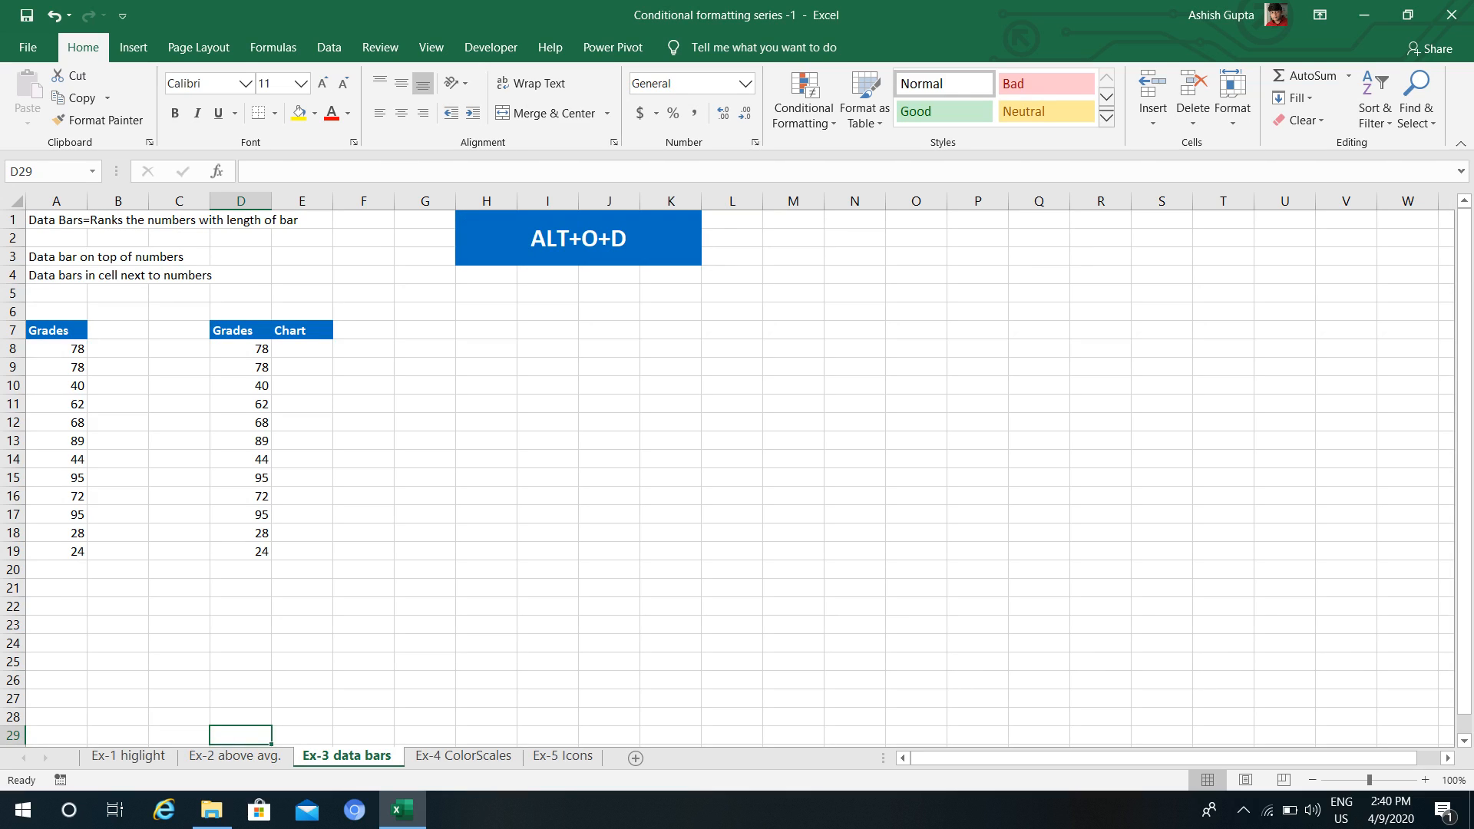
{"action": "left_click", "coordinate": [56, 331]}
{"action": "key", "text": "Down"}
{"action": "key", "text": "ctrl+shift+Down"}
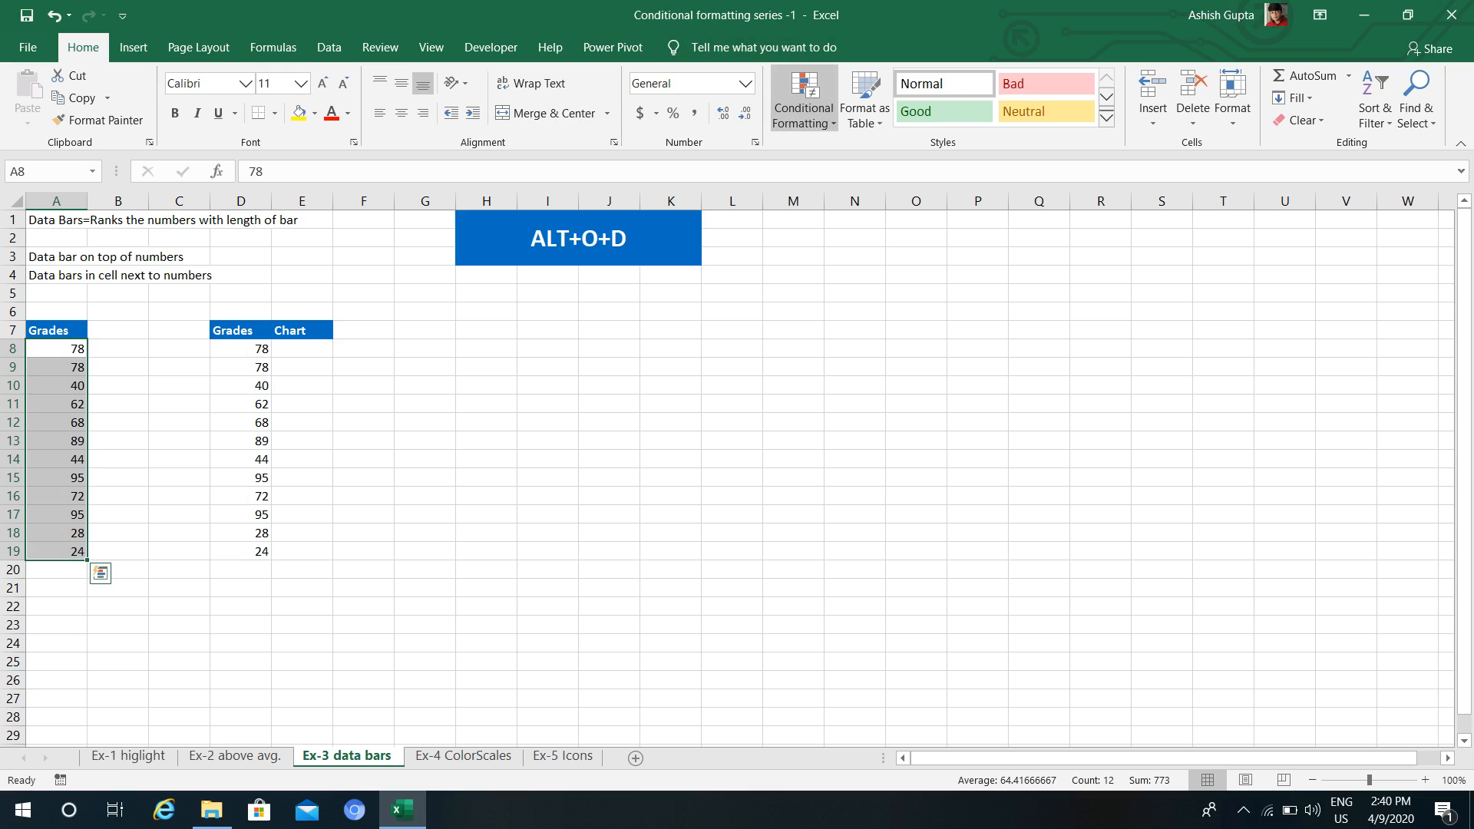
{"action": "left_click", "coordinate": [804, 100]}
{"action": "mouse_move", "coordinate": [859, 242]}
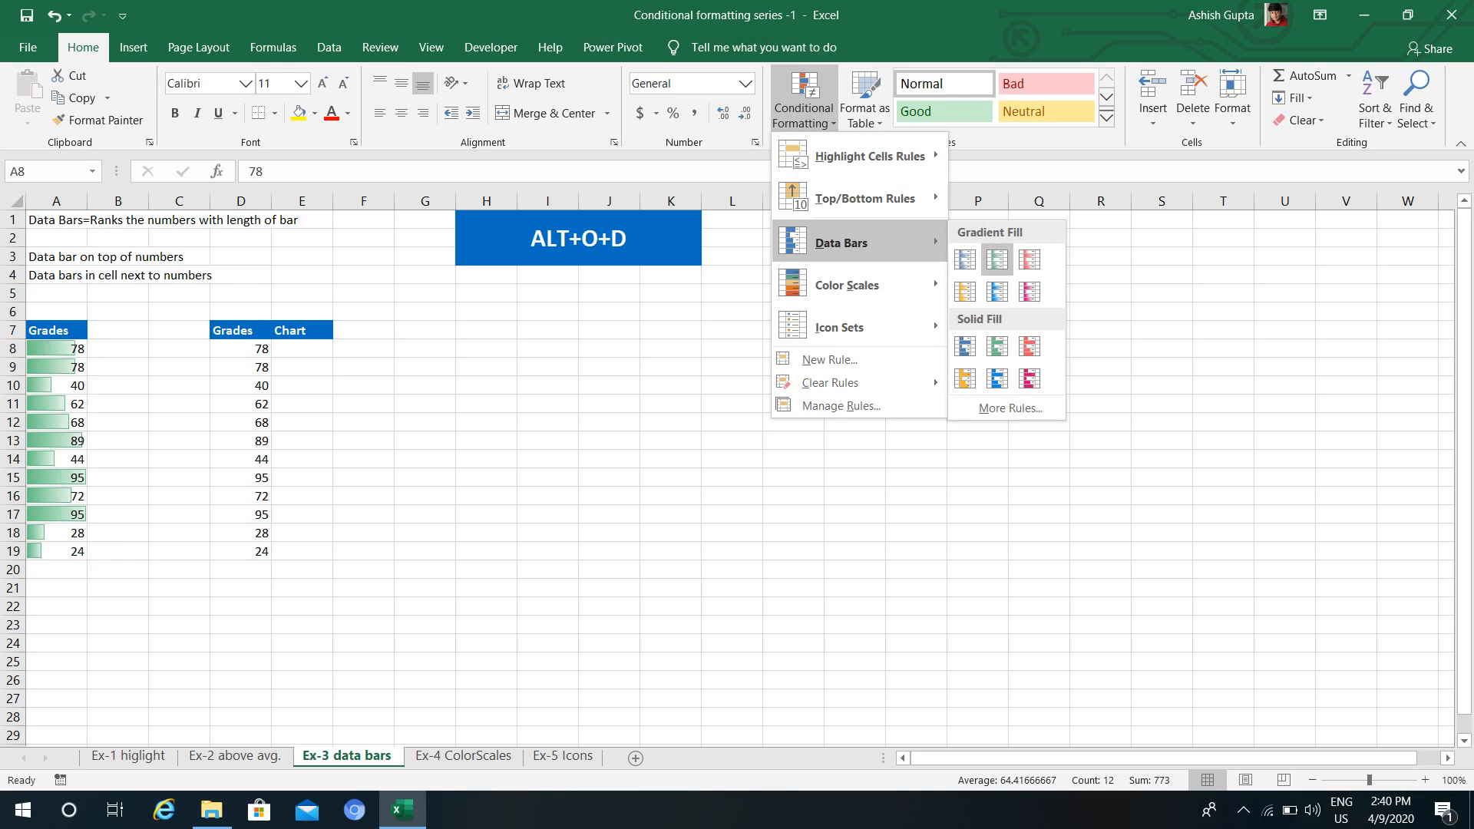
{"action": "left_click", "coordinate": [997, 346]}
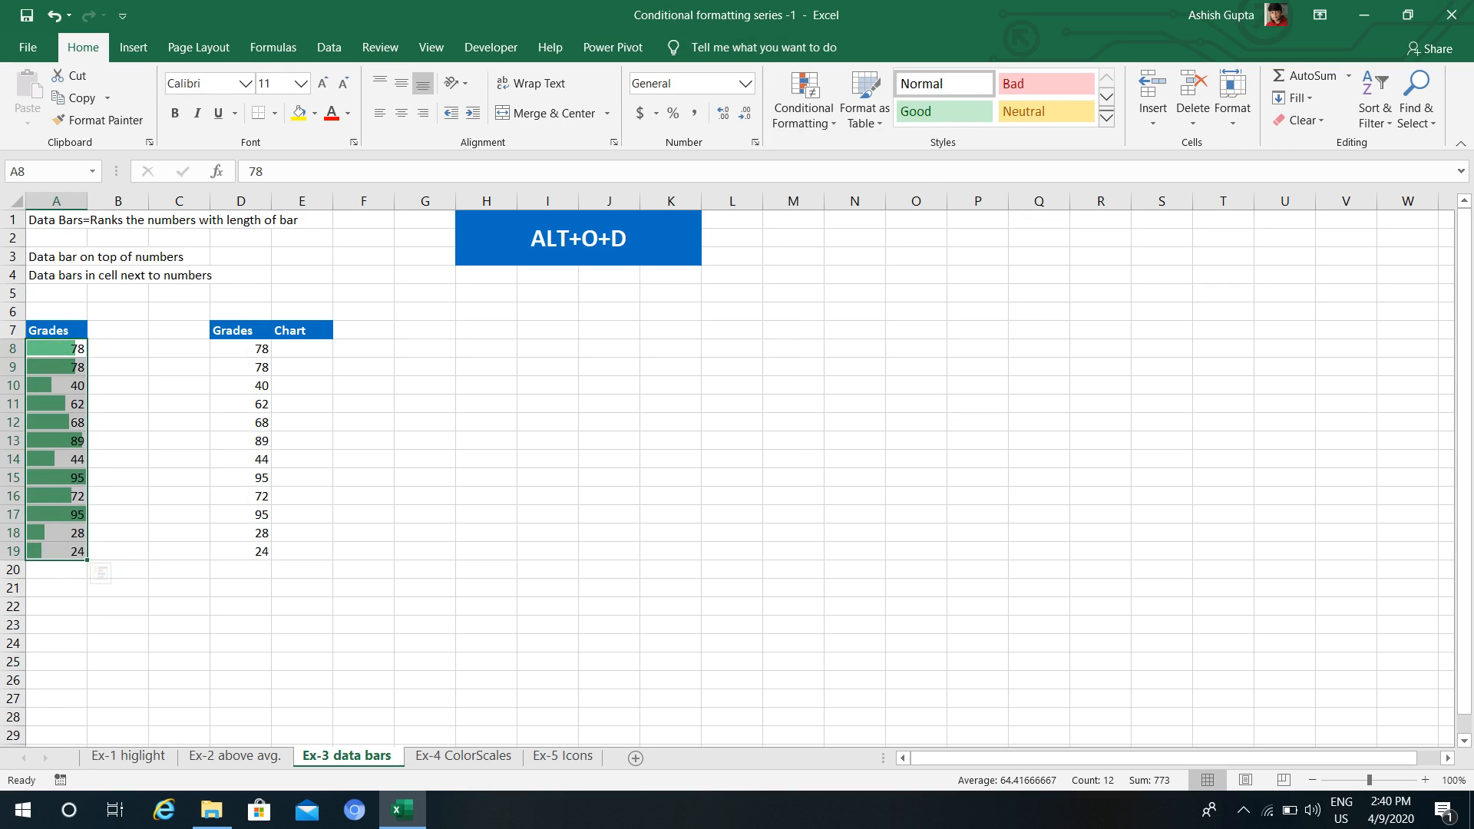
- Widen column A slightly to lengthen the data bars behind the Grades values
{"action": "left_click", "coordinate": [117, 330]}
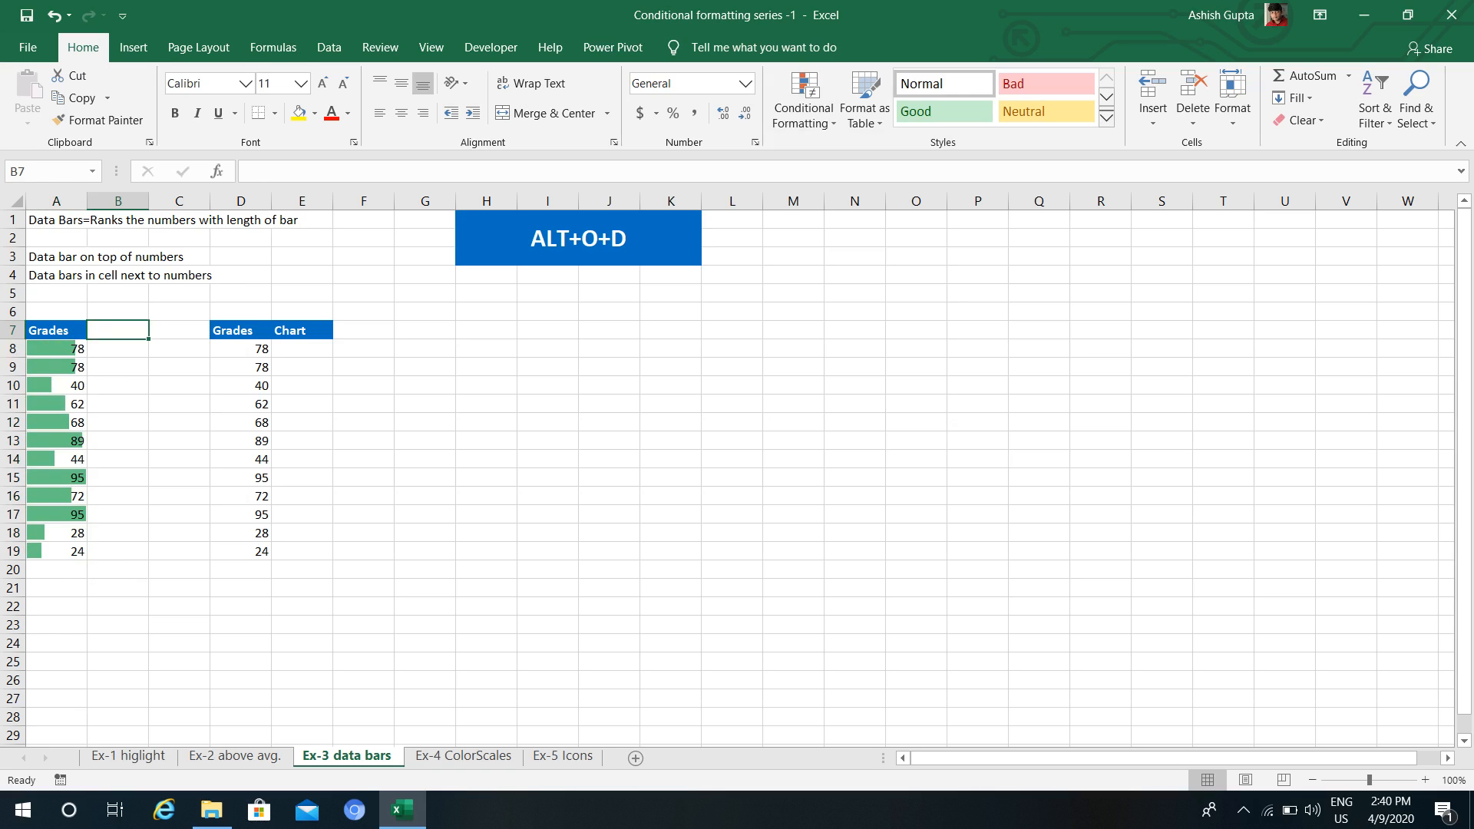
{"action": "left_click", "coordinate": [56, 515]}
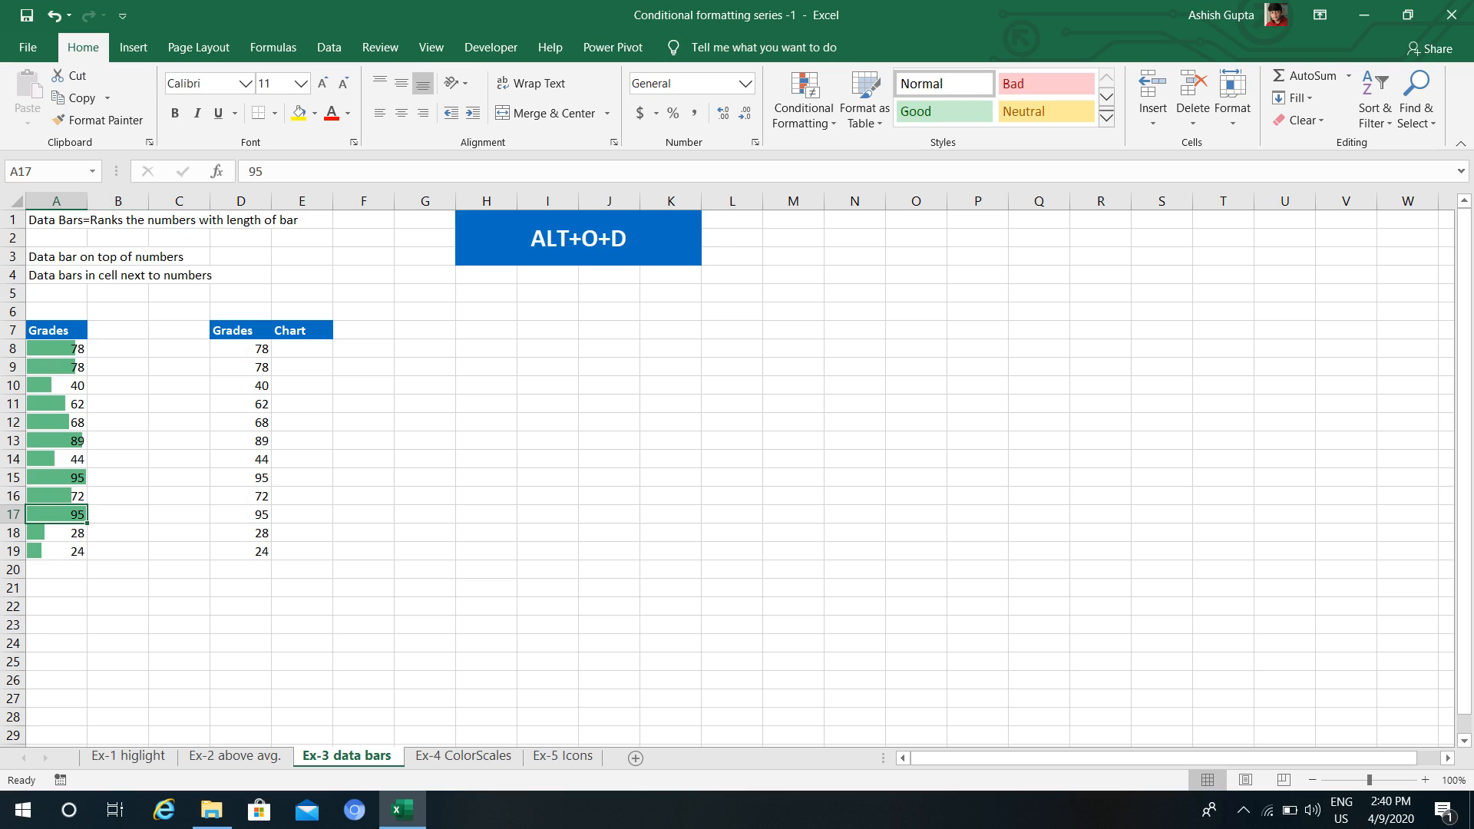
{"action": "left_click_drag", "start_coordinate": [87, 200], "coordinate": [107, 200]}
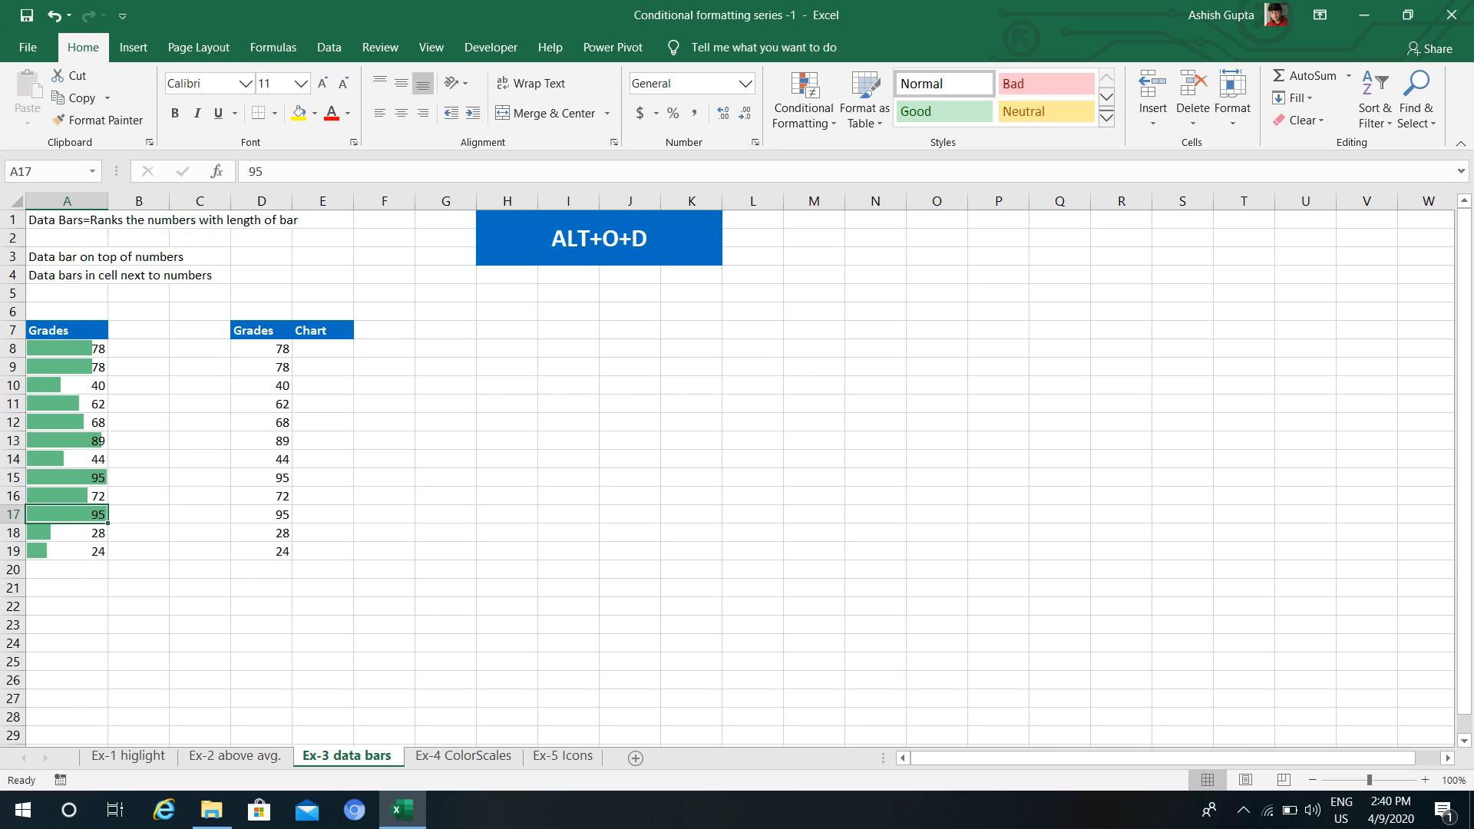
- Link the Chart column to the adjacent Grades by entering =D8 in E8 and filling it down to E19
{"action": "left_click", "coordinate": [261, 348]}
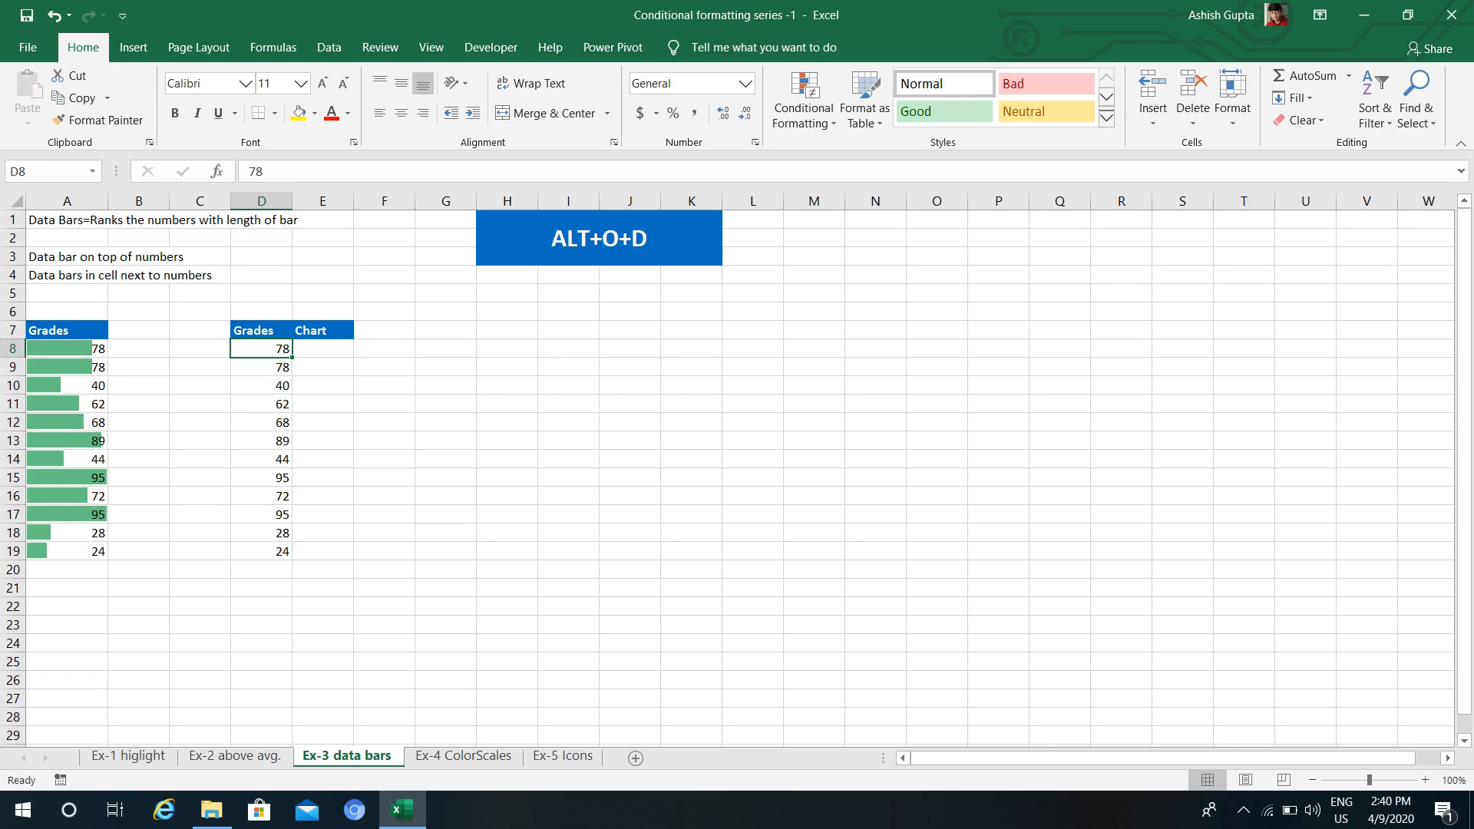
{"action": "left_click", "coordinate": [323, 349]}
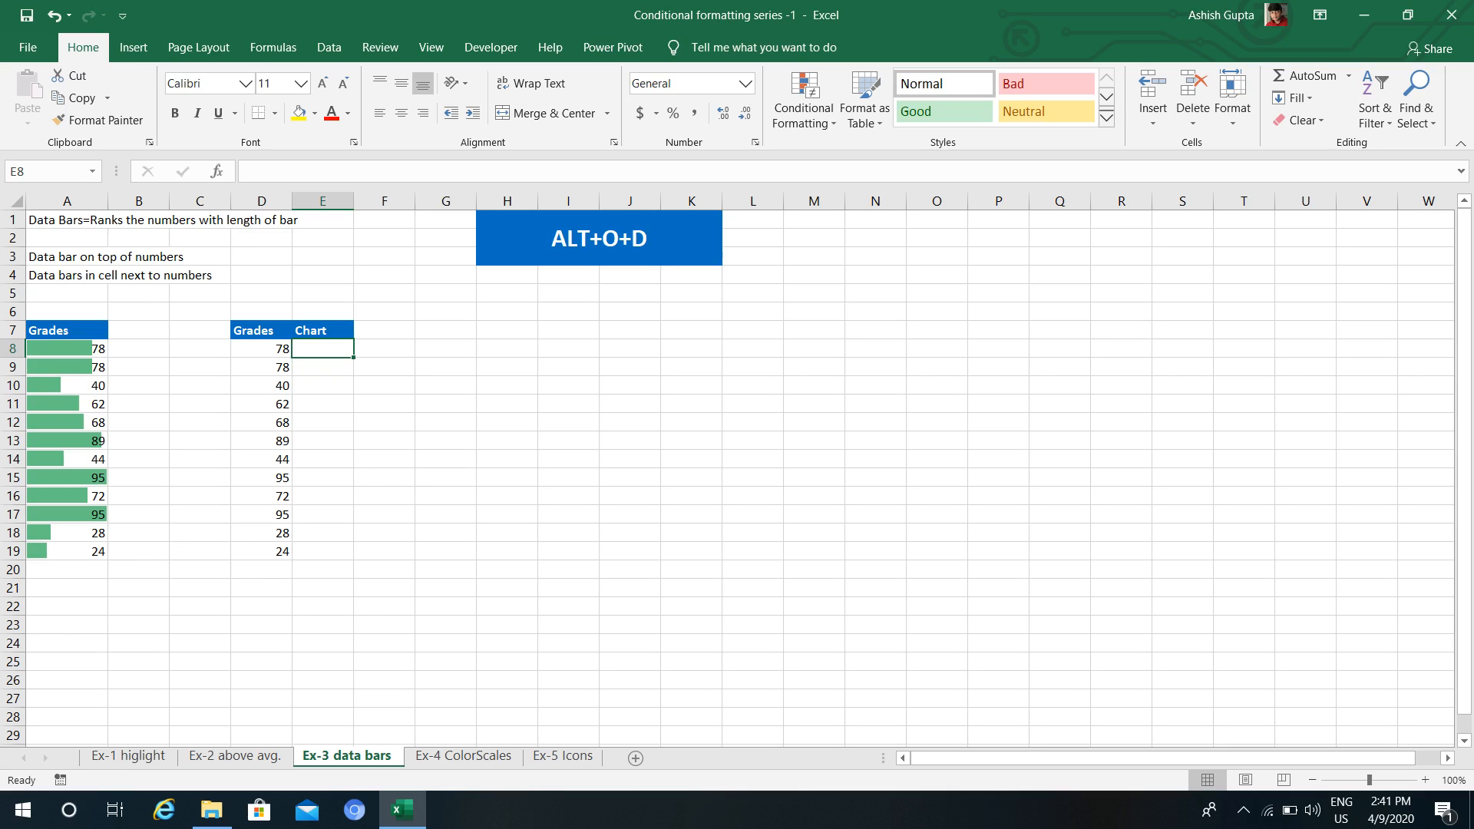
{"action": "type", "text": "="}
{"action": "key", "text": "Left"}
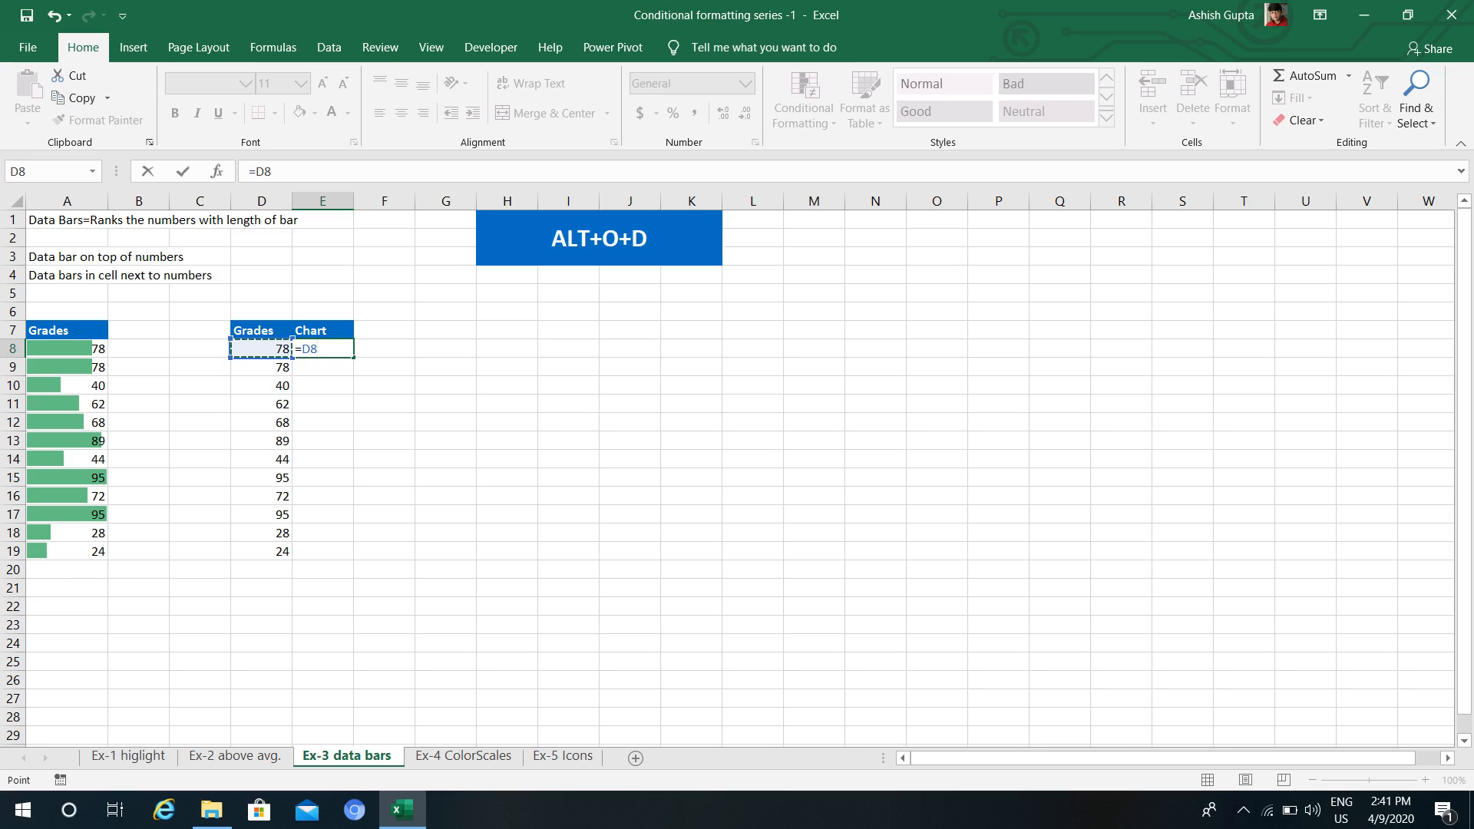
{"action": "key", "text": "Return"}
{"action": "left_click", "coordinate": [323, 348]}
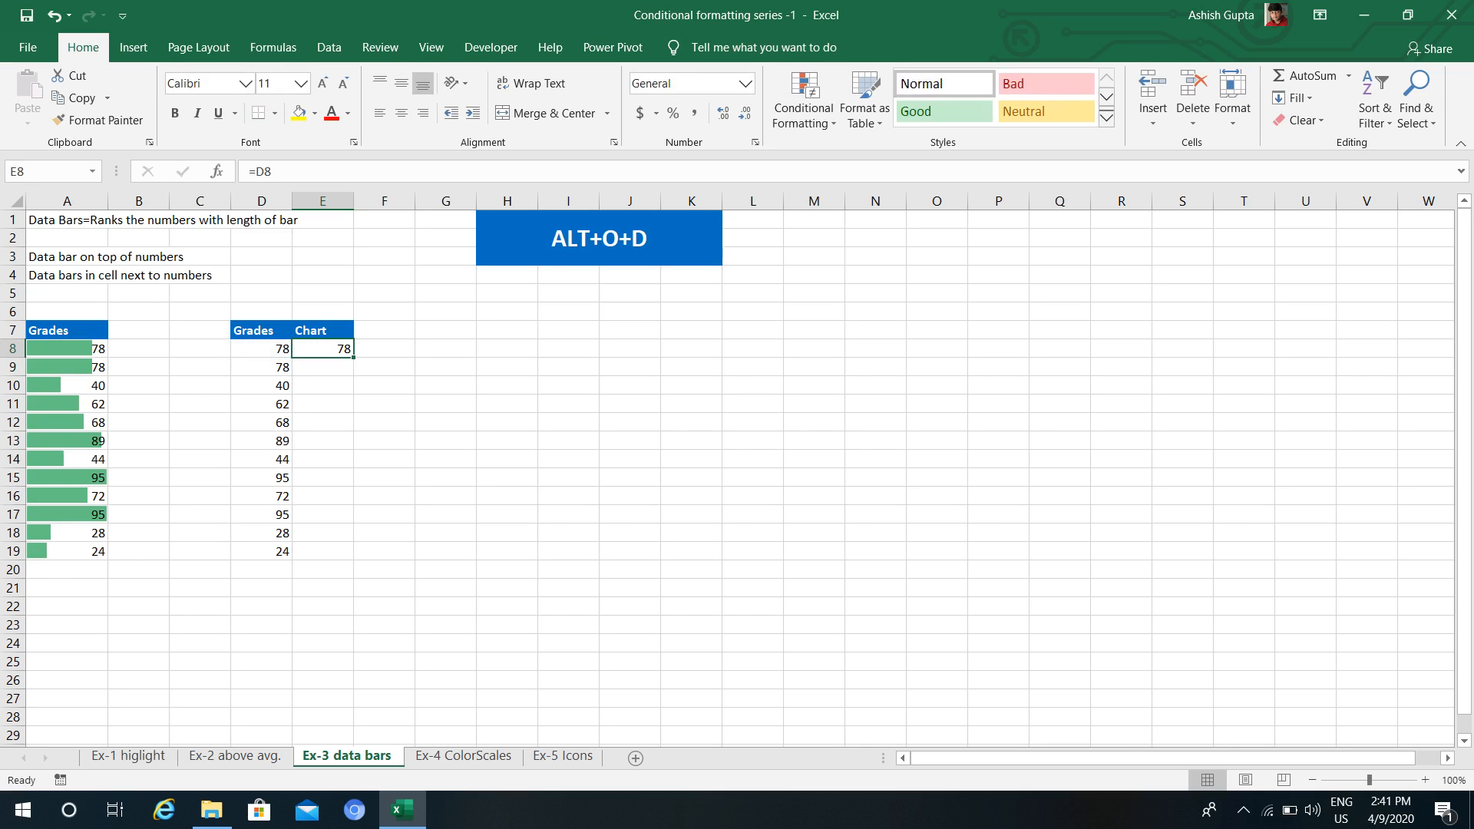
{"action": "left_click_drag", "start_coordinate": [354, 357], "coordinate": [353, 560]}
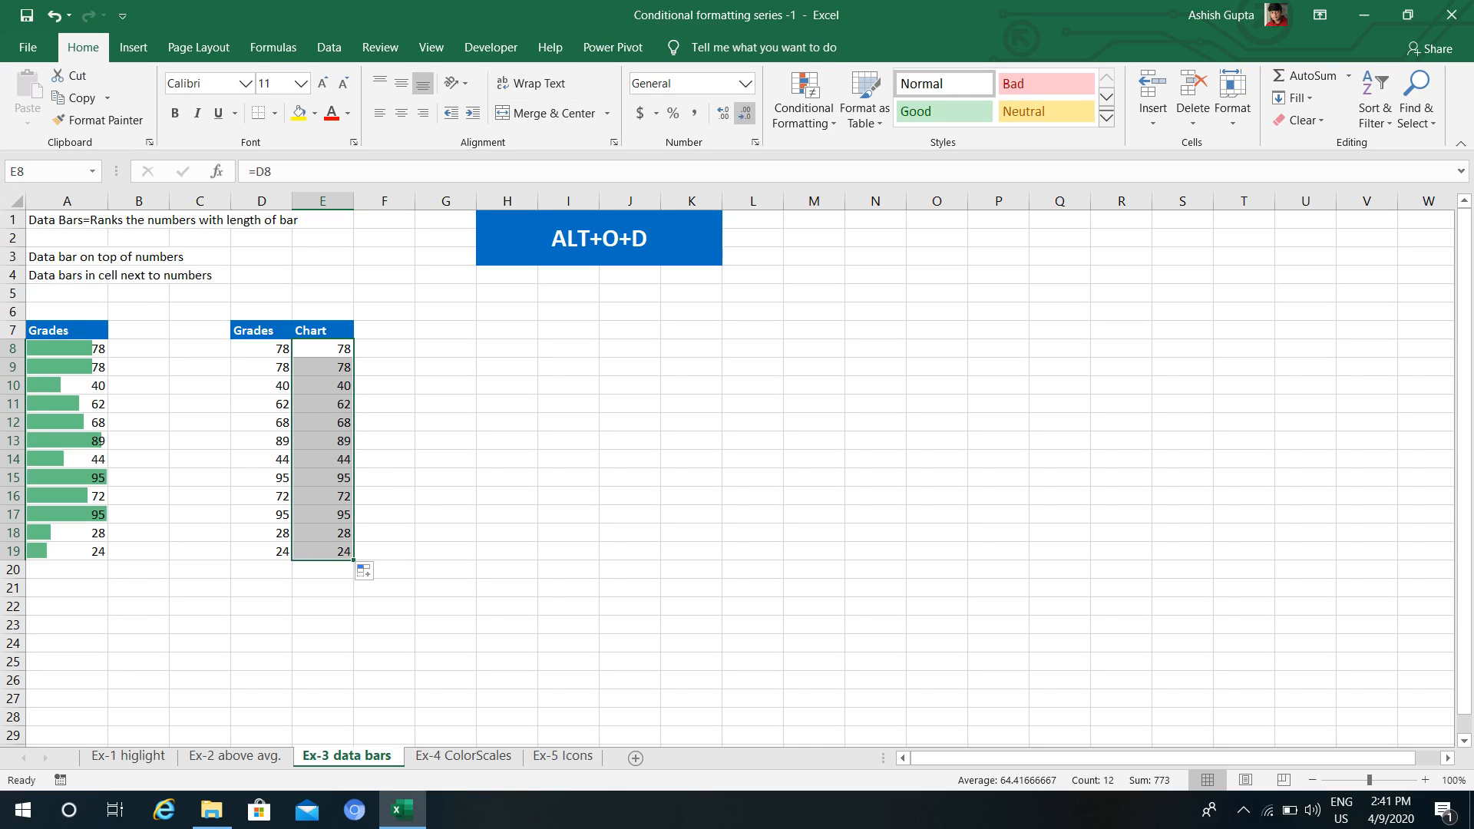
- Apply solid fill purple data bars to the Chart values in E8:E19
{"action": "left_click", "coordinate": [804, 100]}
{"action": "mouse_move", "coordinate": [844, 243]}
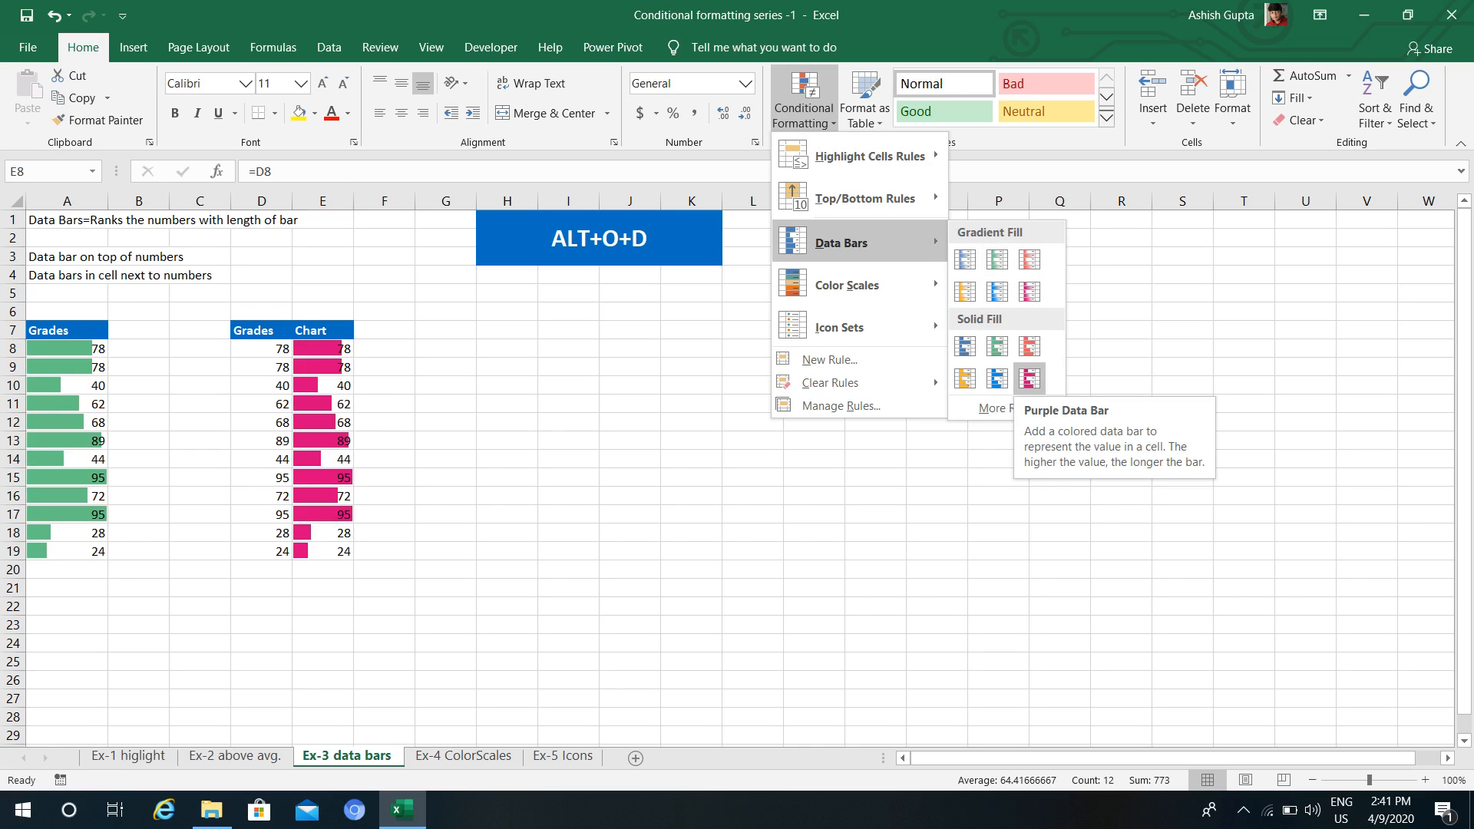
{"action": "left_click", "coordinate": [1030, 378]}
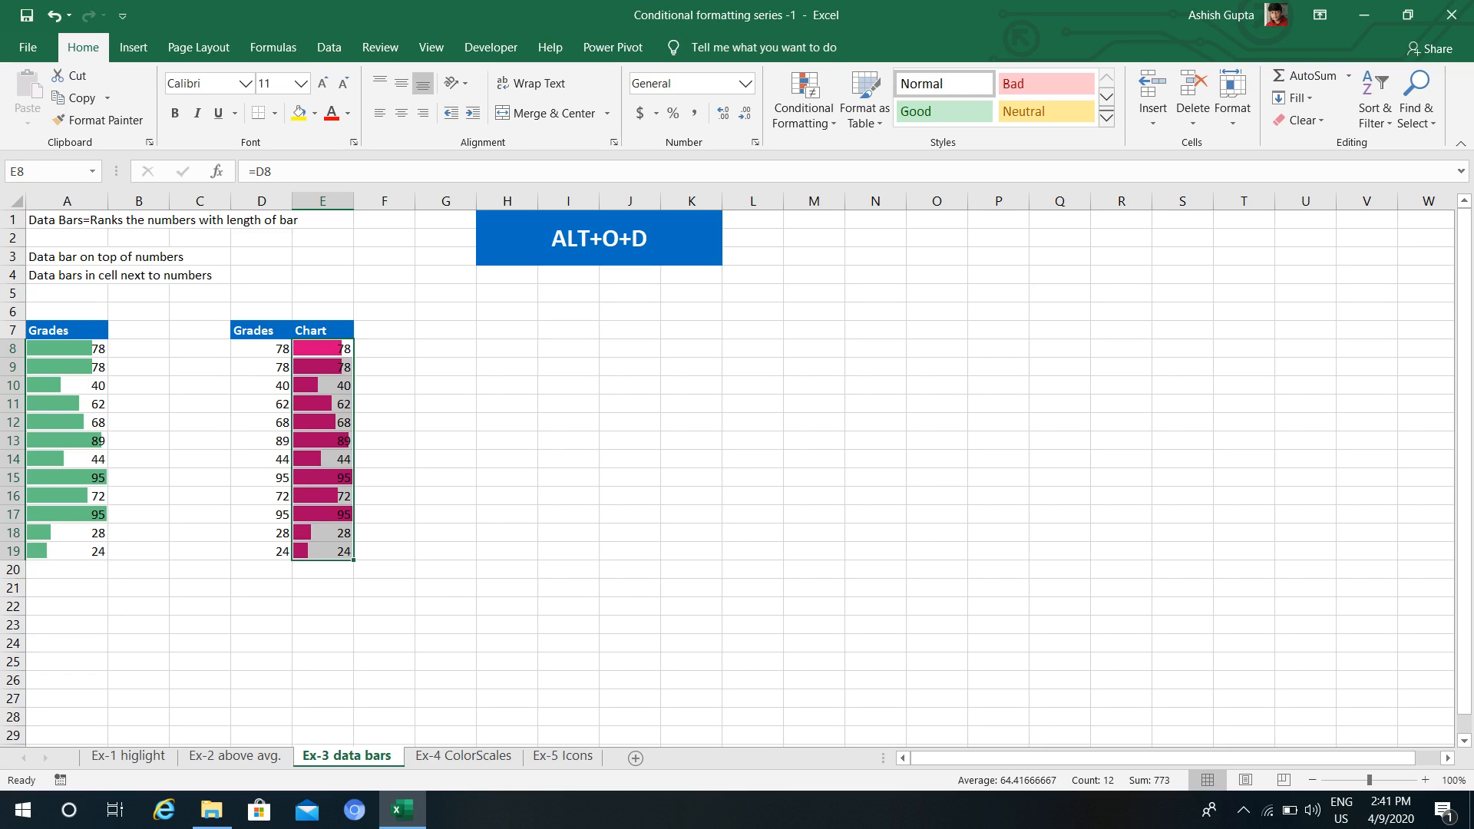
- Edit the Chart column's data bar rule in the Conditional Formatting Rules Manager to use Show Bar Only, and apply the change
{"action": "left_click", "coordinate": [804, 107]}
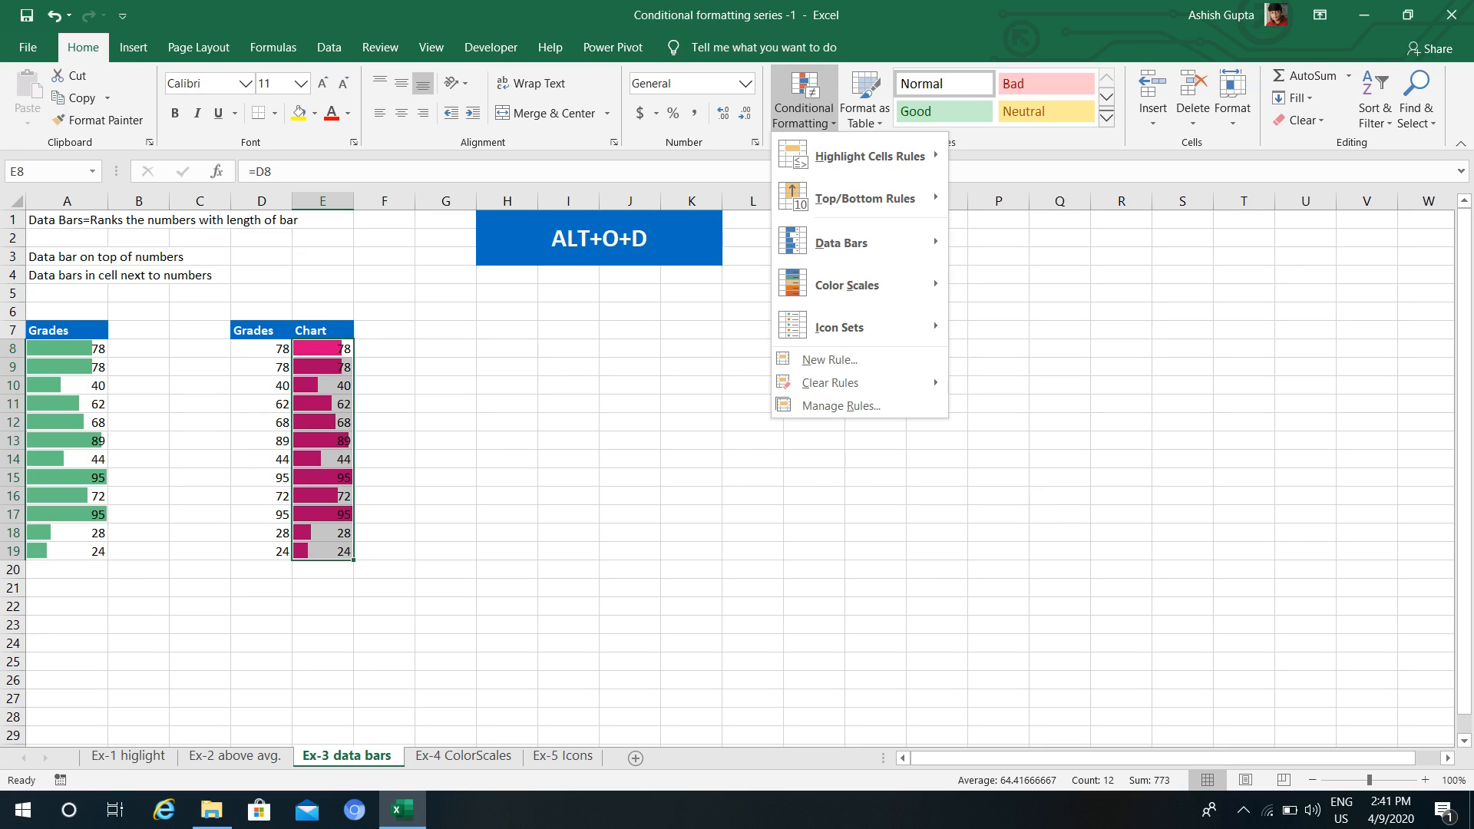
{"action": "key", "text": "Escape"}
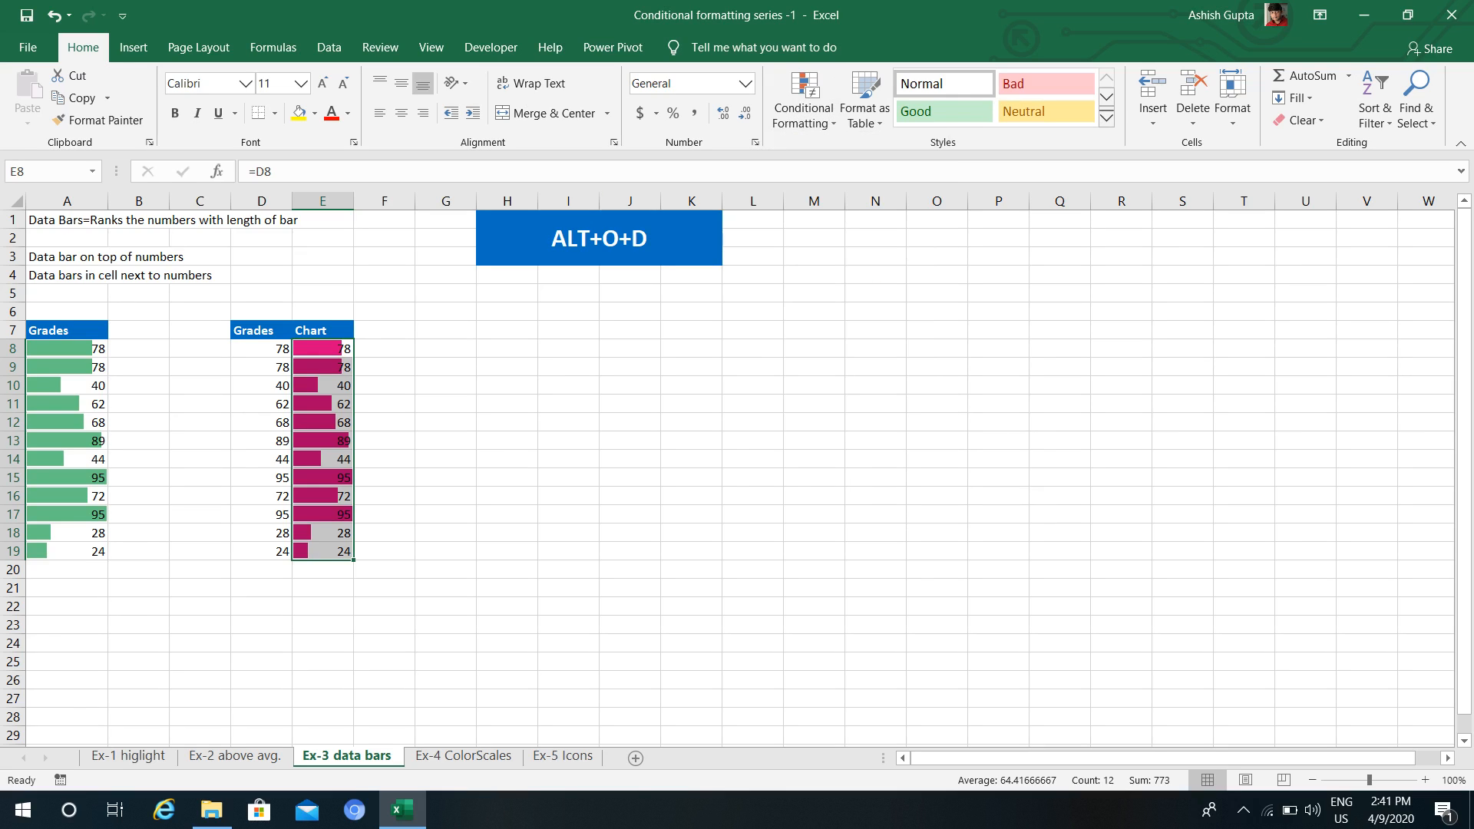
{"action": "key", "text": "alt+o"}
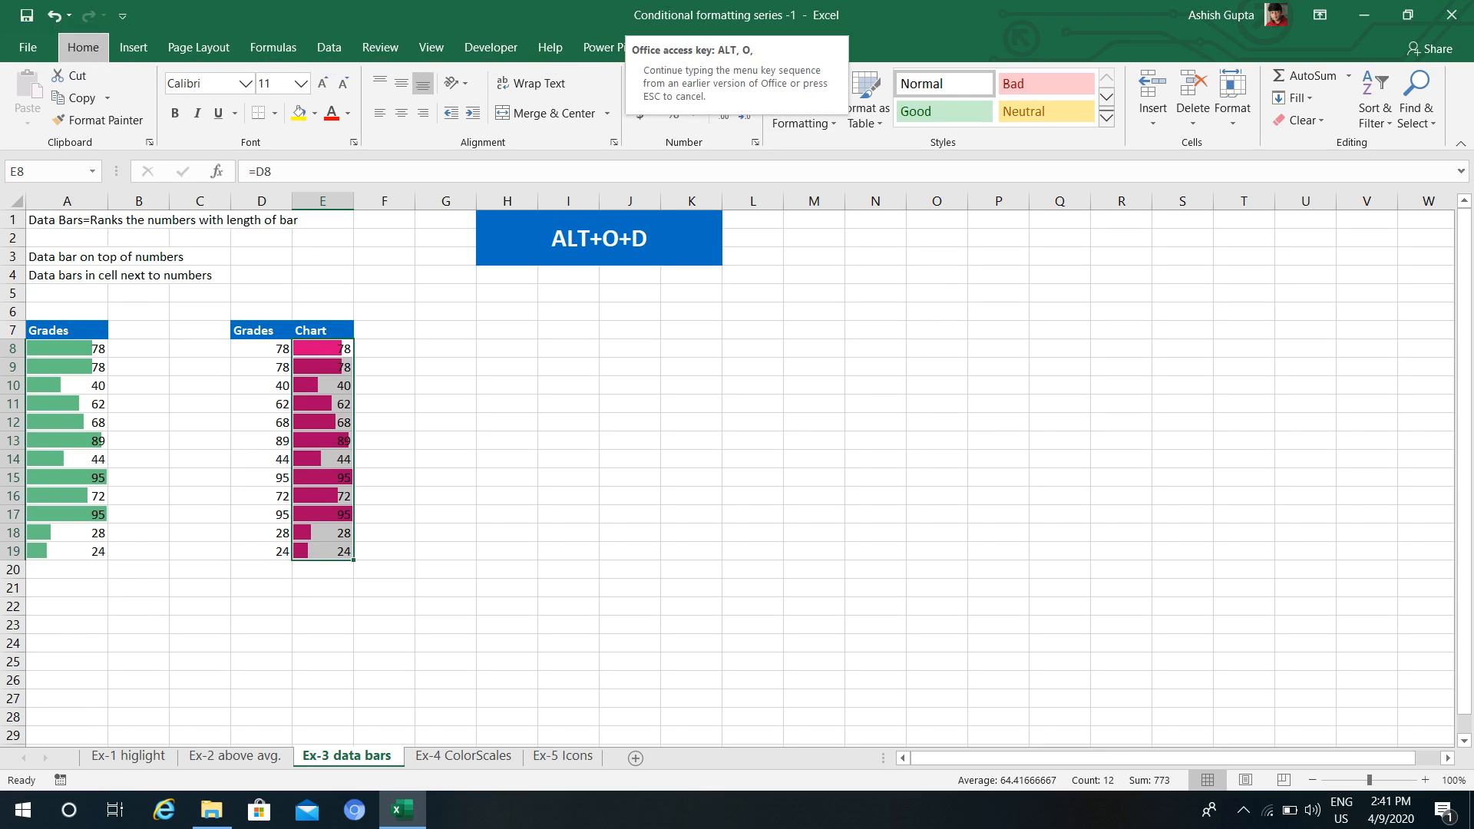
{"action": "key", "text": "d"}
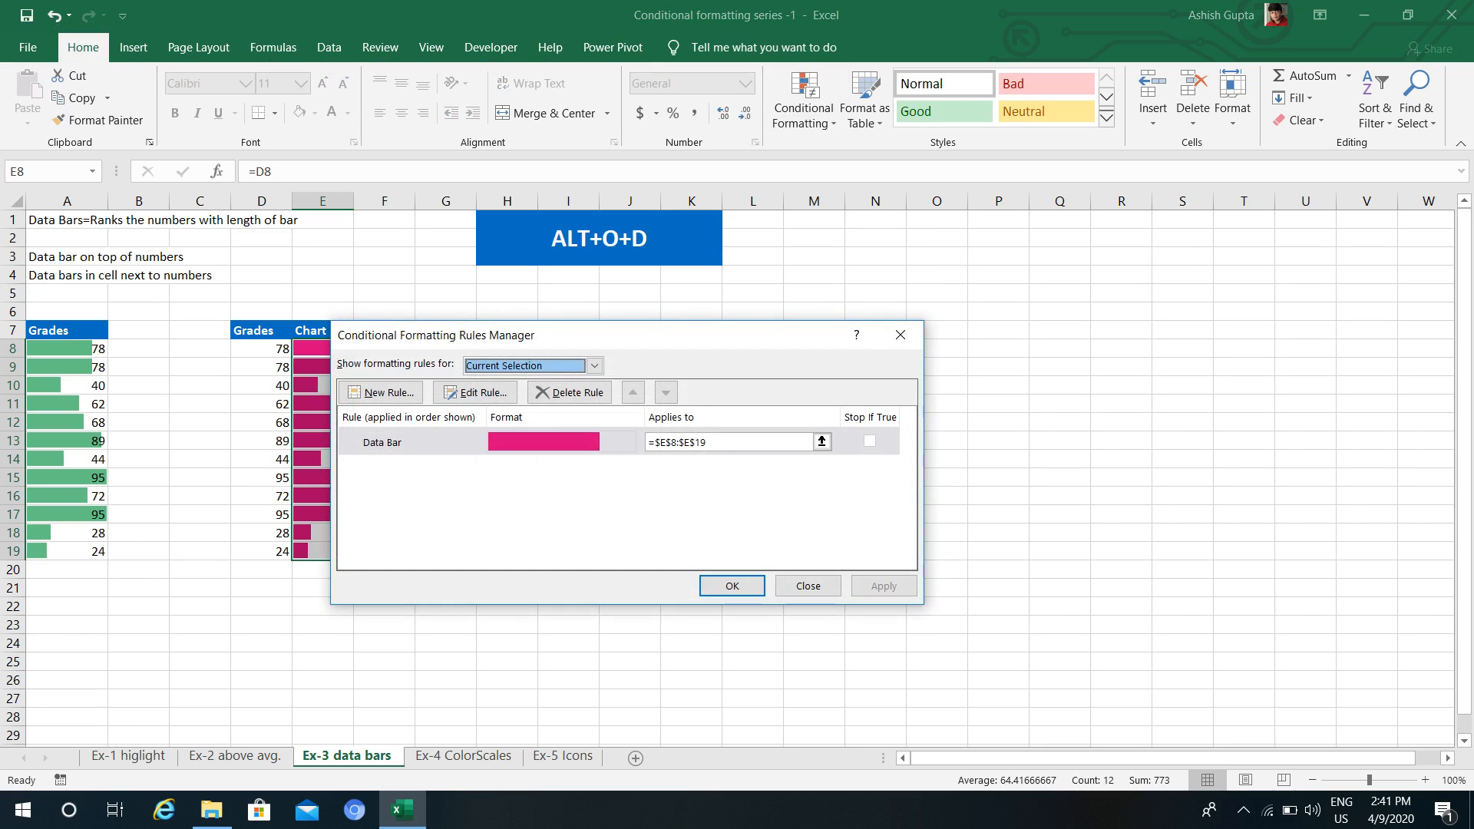
{"action": "left_click_drag", "start_coordinate": [559, 328], "coordinate": [914, 330]}
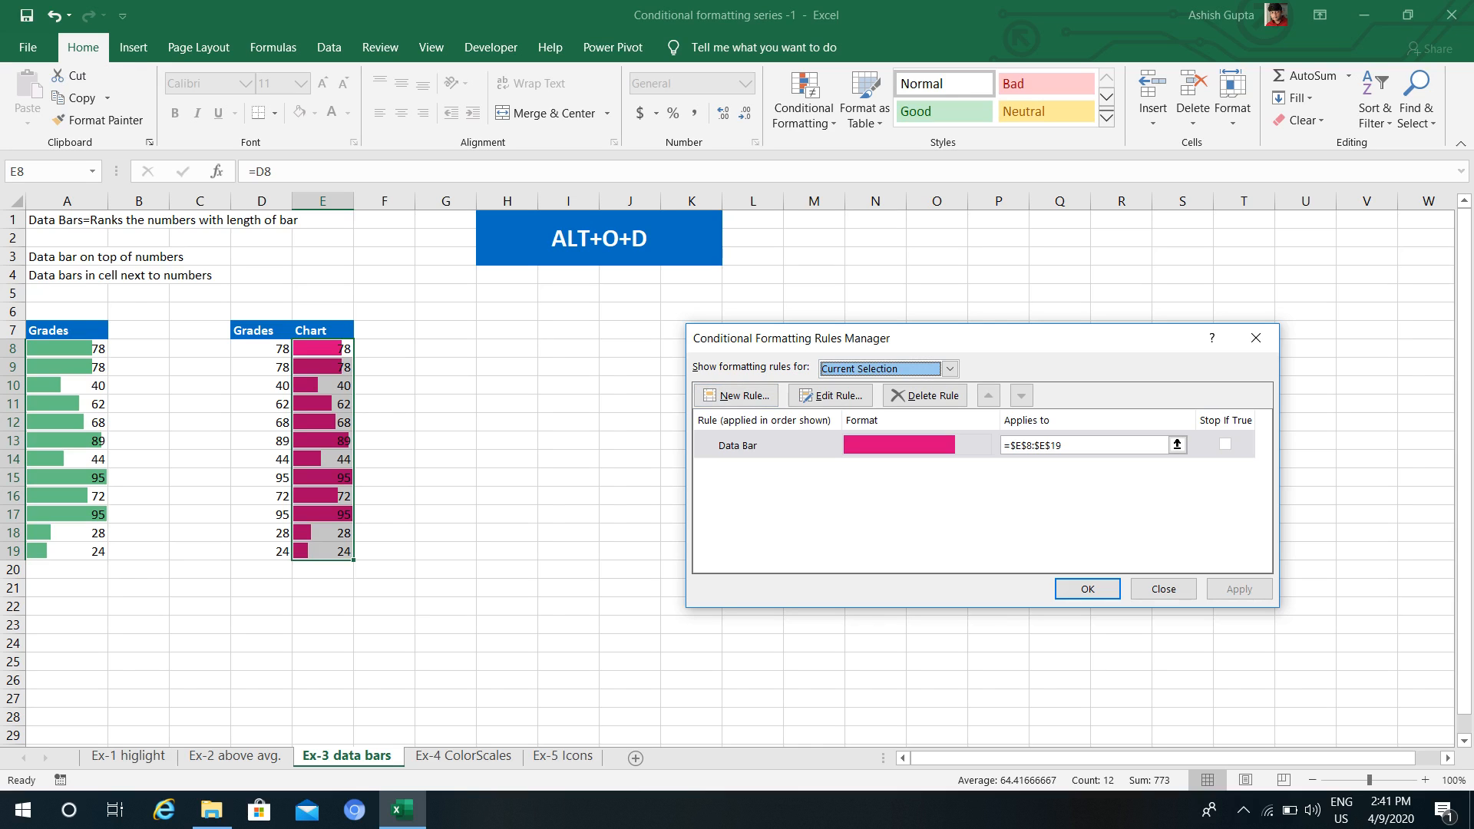
{"action": "left_click", "coordinate": [831, 395]}
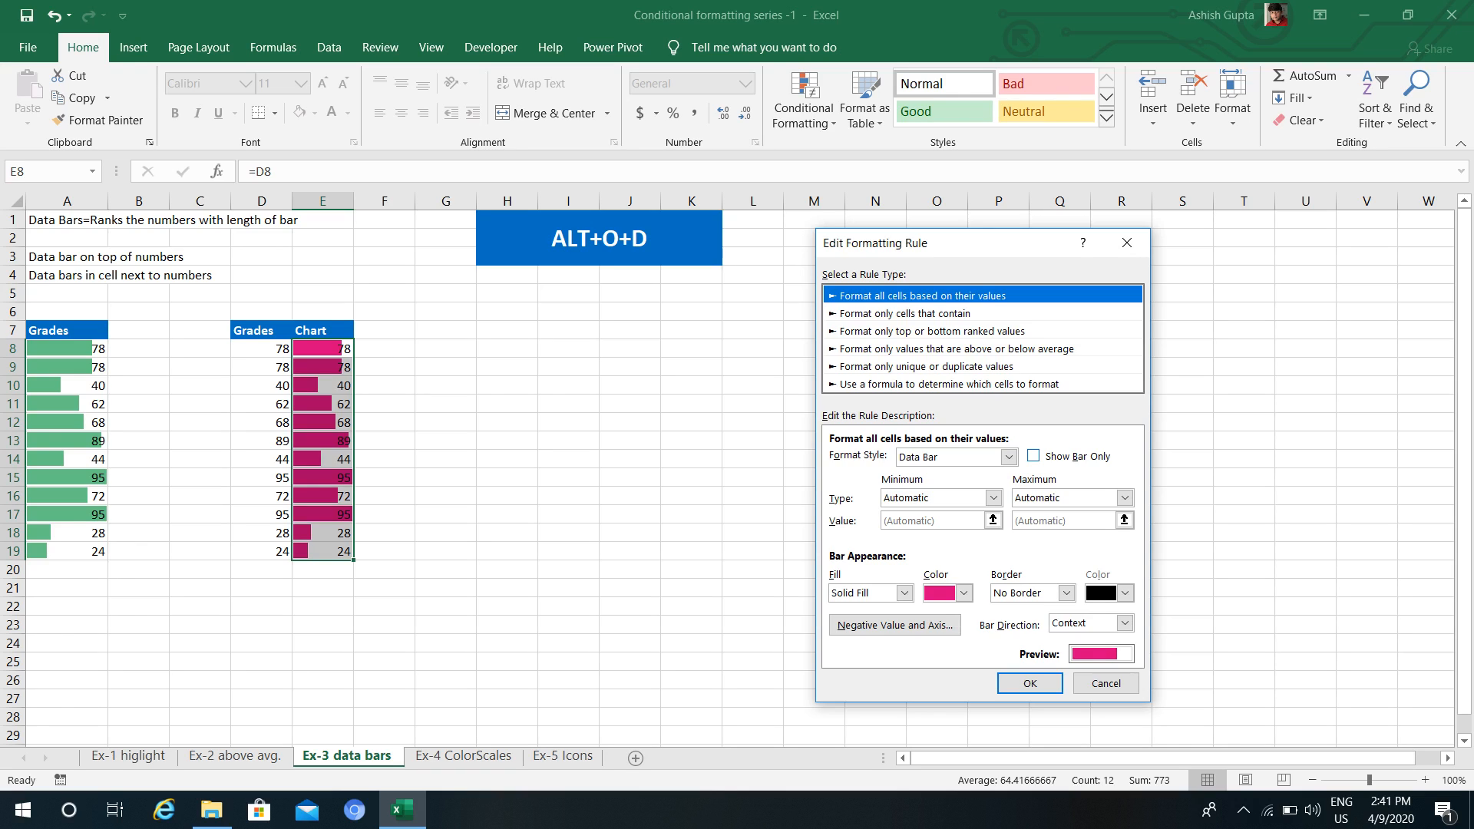
{"action": "left_click", "coordinate": [1033, 456]}
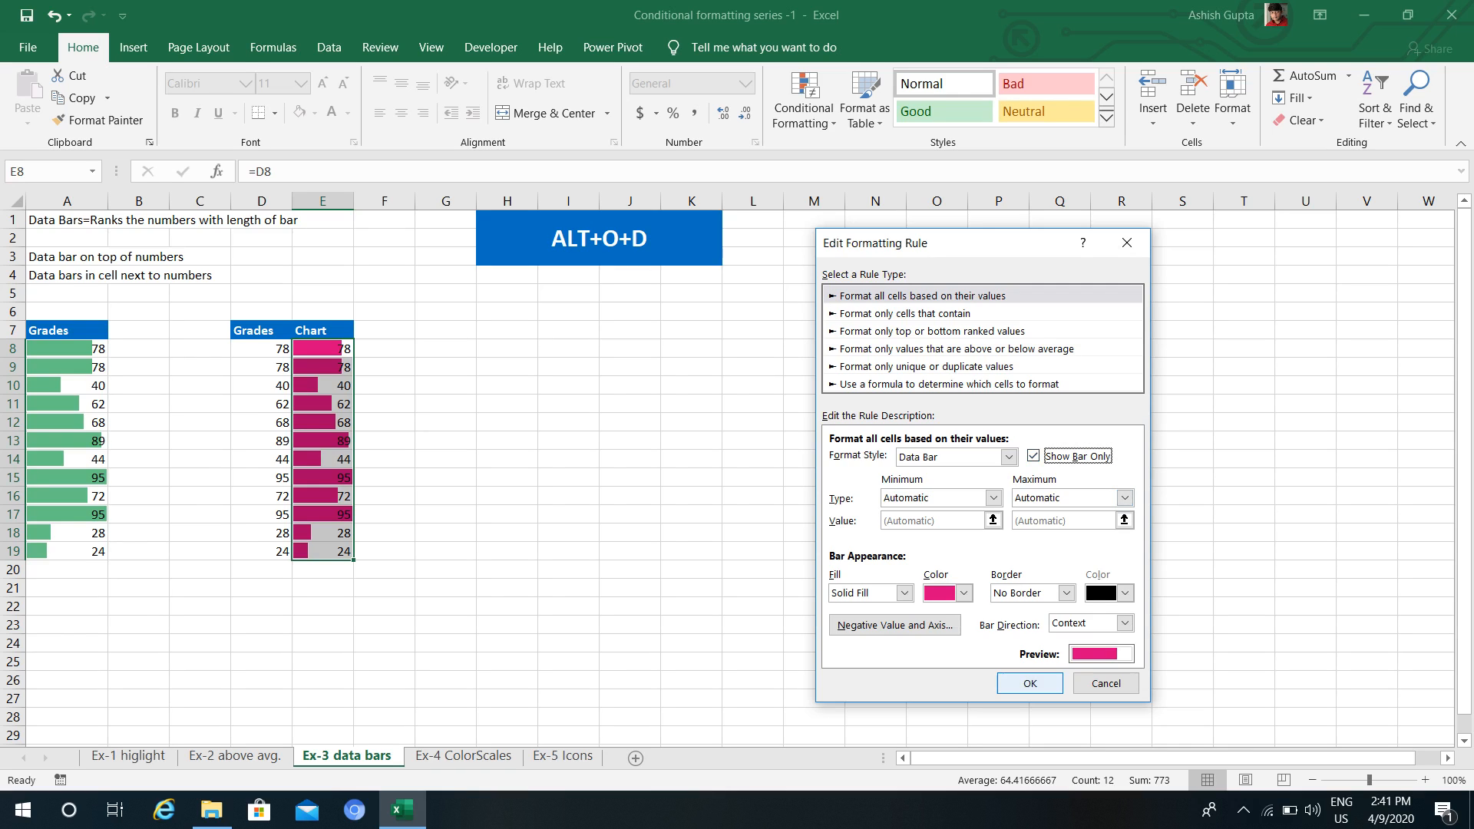
{"action": "left_click", "coordinate": [1030, 683]}
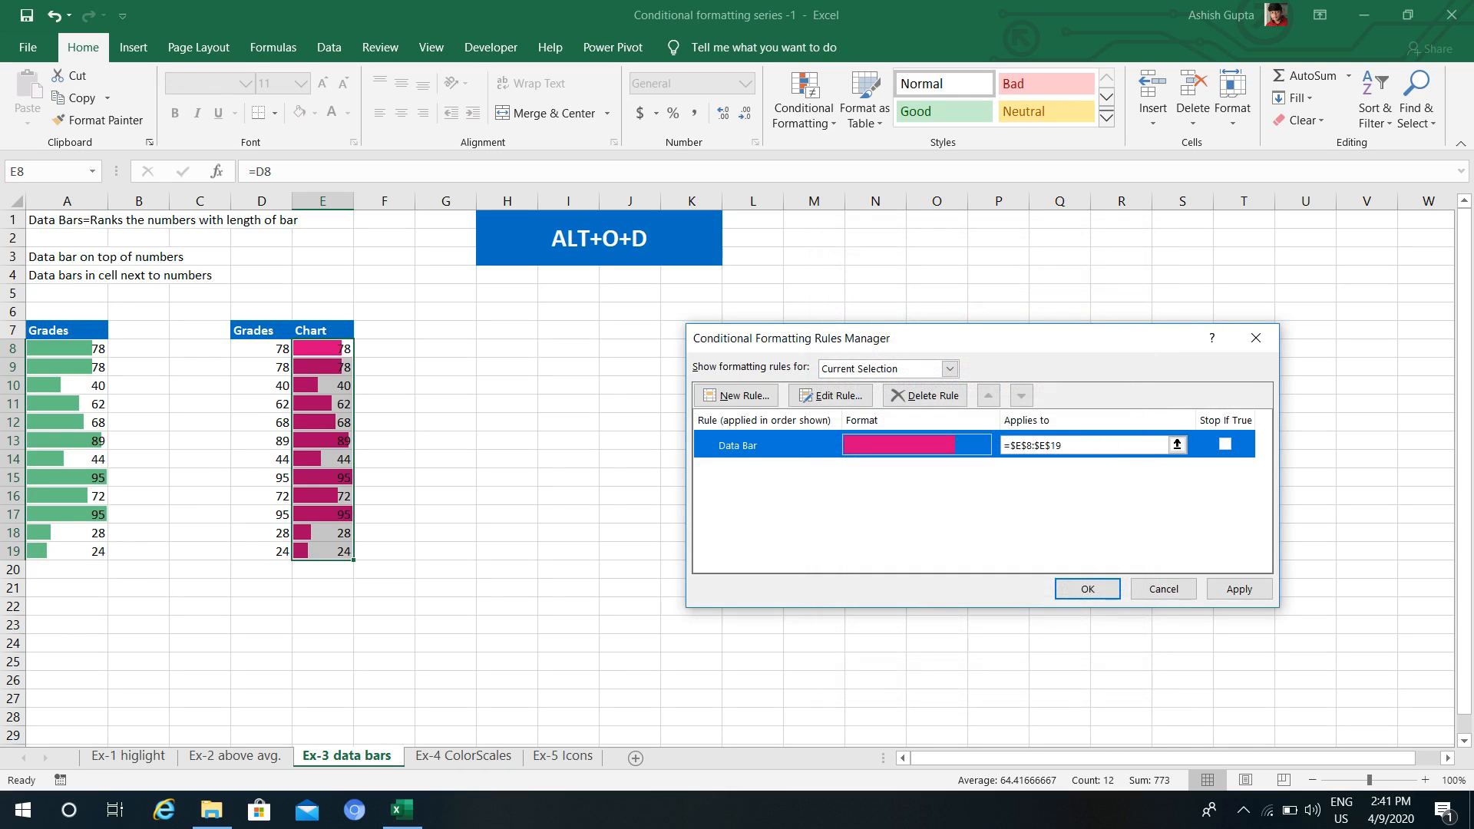
{"action": "key", "text": "alt+a"}
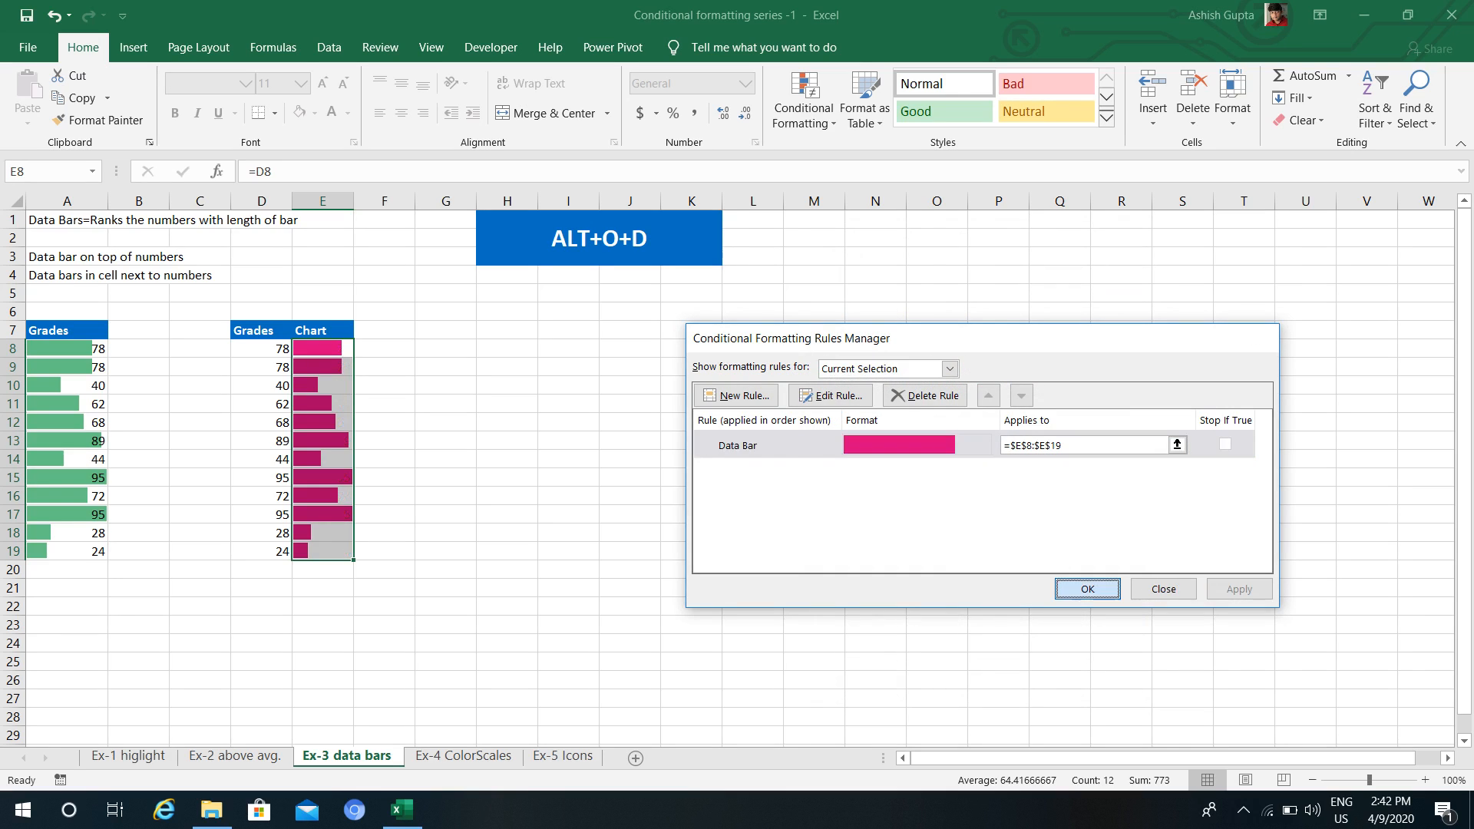
{"action": "key", "text": "Return"}
{"action": "left_click", "coordinate": [323, 403]}
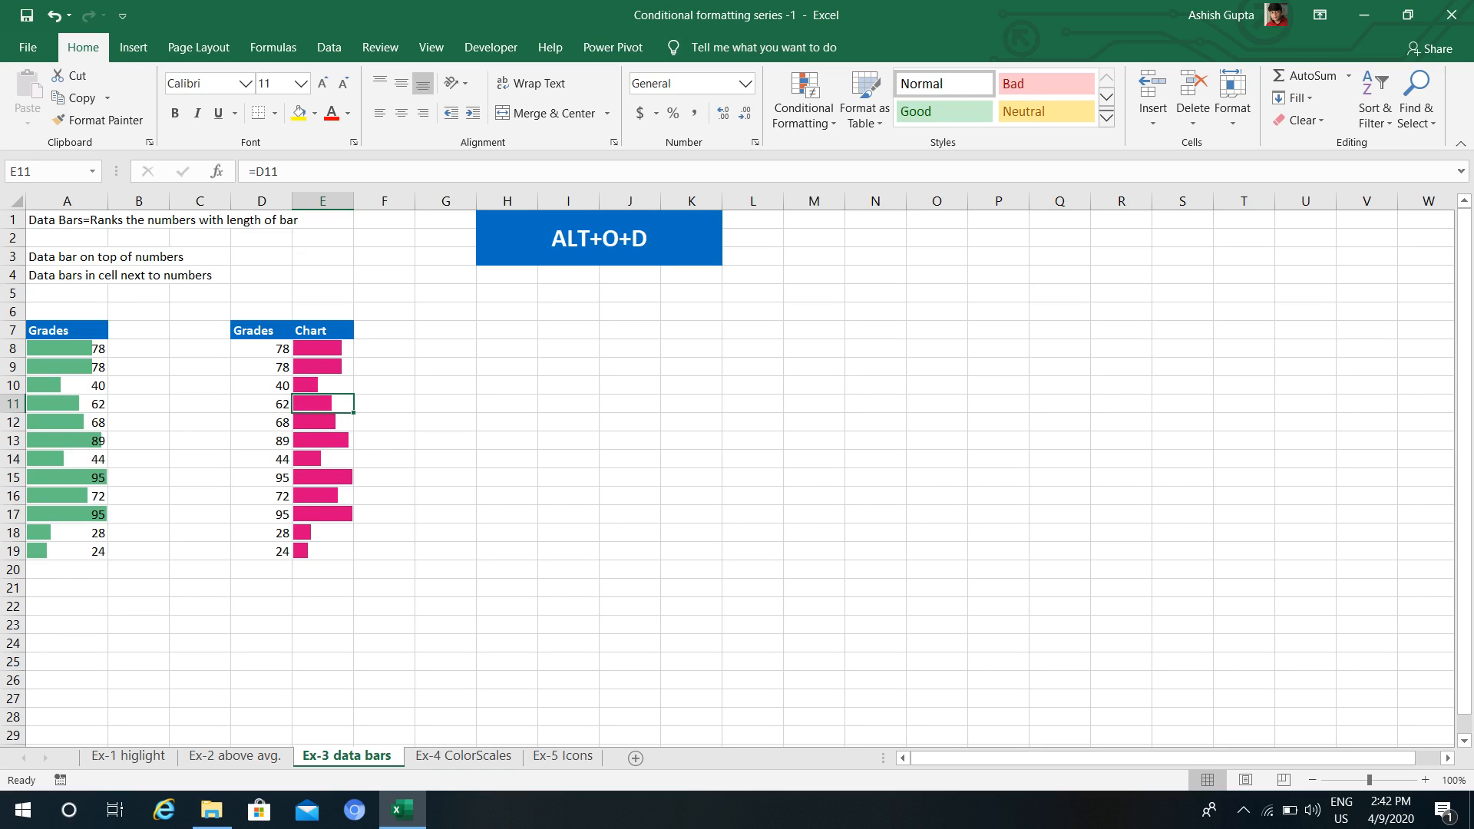
- On the Ex-4 ColorScales sheet, apply the Red-White-Blue color scale to the Grade values in A6:A17
{"action": "key", "text": "ctrl+Page_Down"}
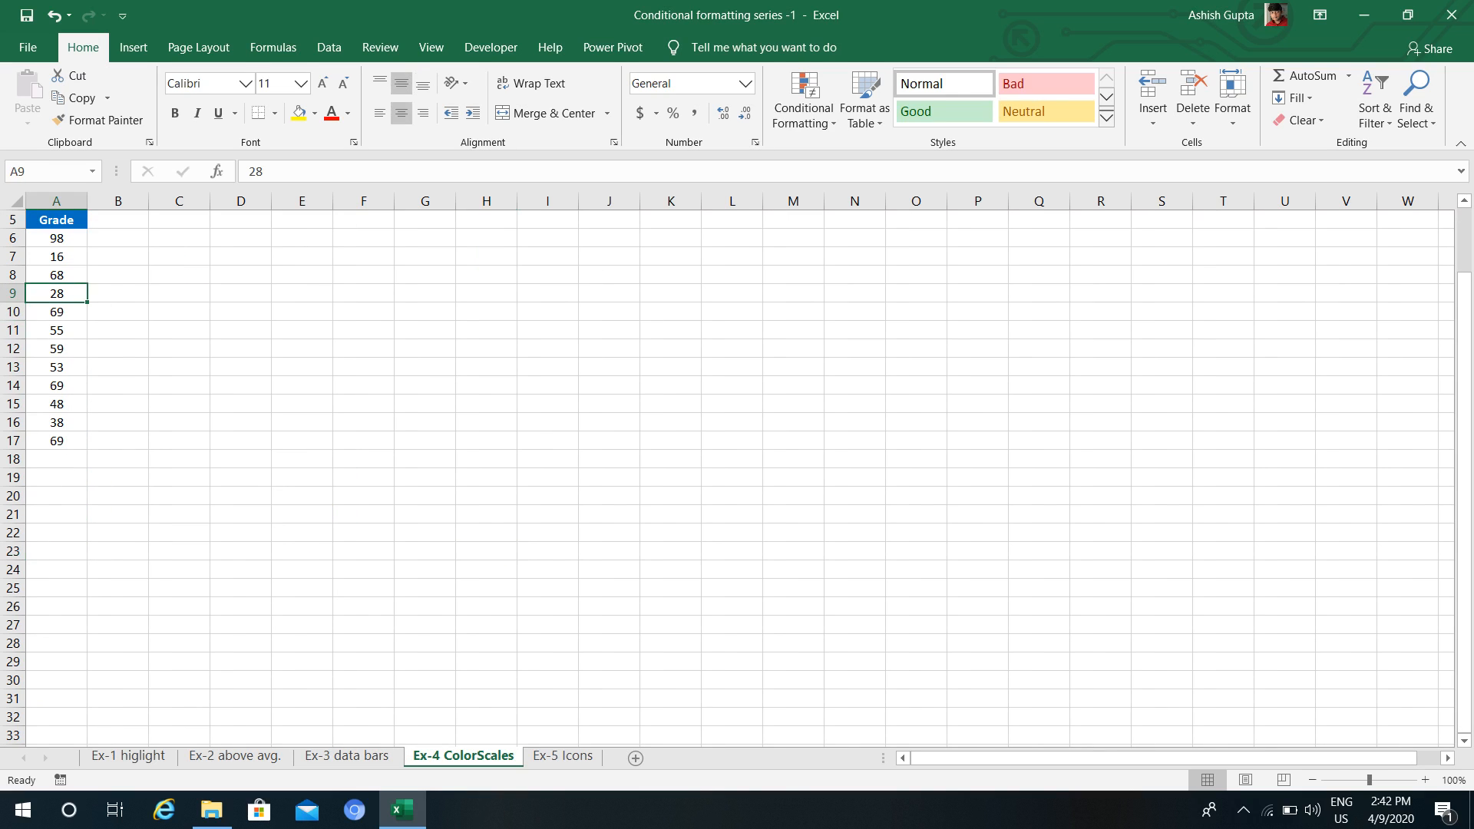
{"action": "key", "text": "ctrl+Up"}
{"action": "key", "text": "Down"}
{"action": "key", "text": "ctrl+shift+Down"}
{"action": "key", "text": "alt"}
{"action": "key", "text": "h"}
{"action": "key", "text": "l"}
{"action": "key", "text": "Down"}
{"action": "key", "text": "Down"}
{"action": "key", "text": "Down"}
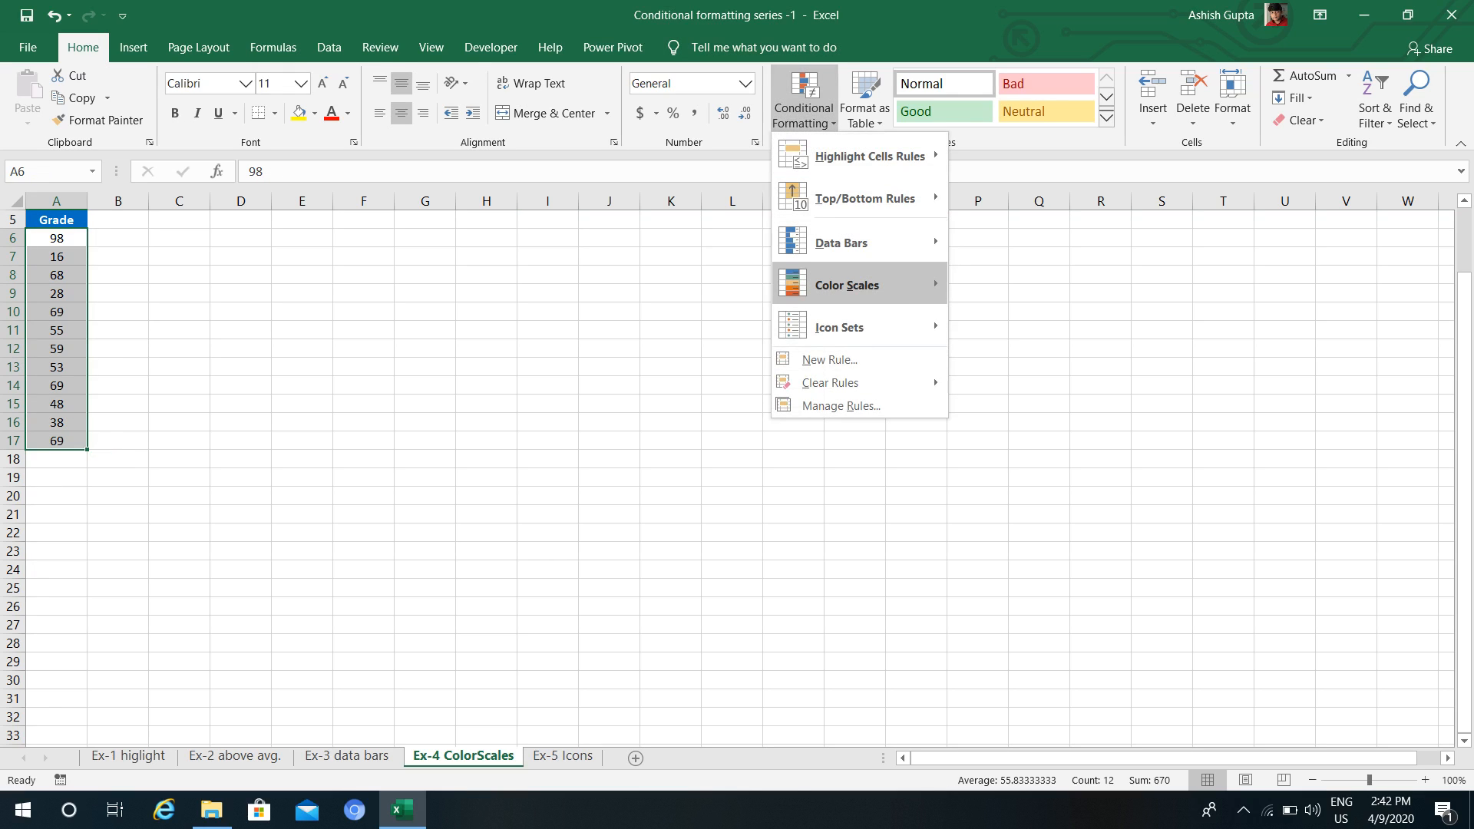
{"action": "key", "text": "Right"}
{"action": "key", "text": "Down"}
{"action": "key", "text": "Right"}
{"action": "key", "text": "Right"}
{"action": "key", "text": "Left"}
{"action": "key", "text": "Return"}
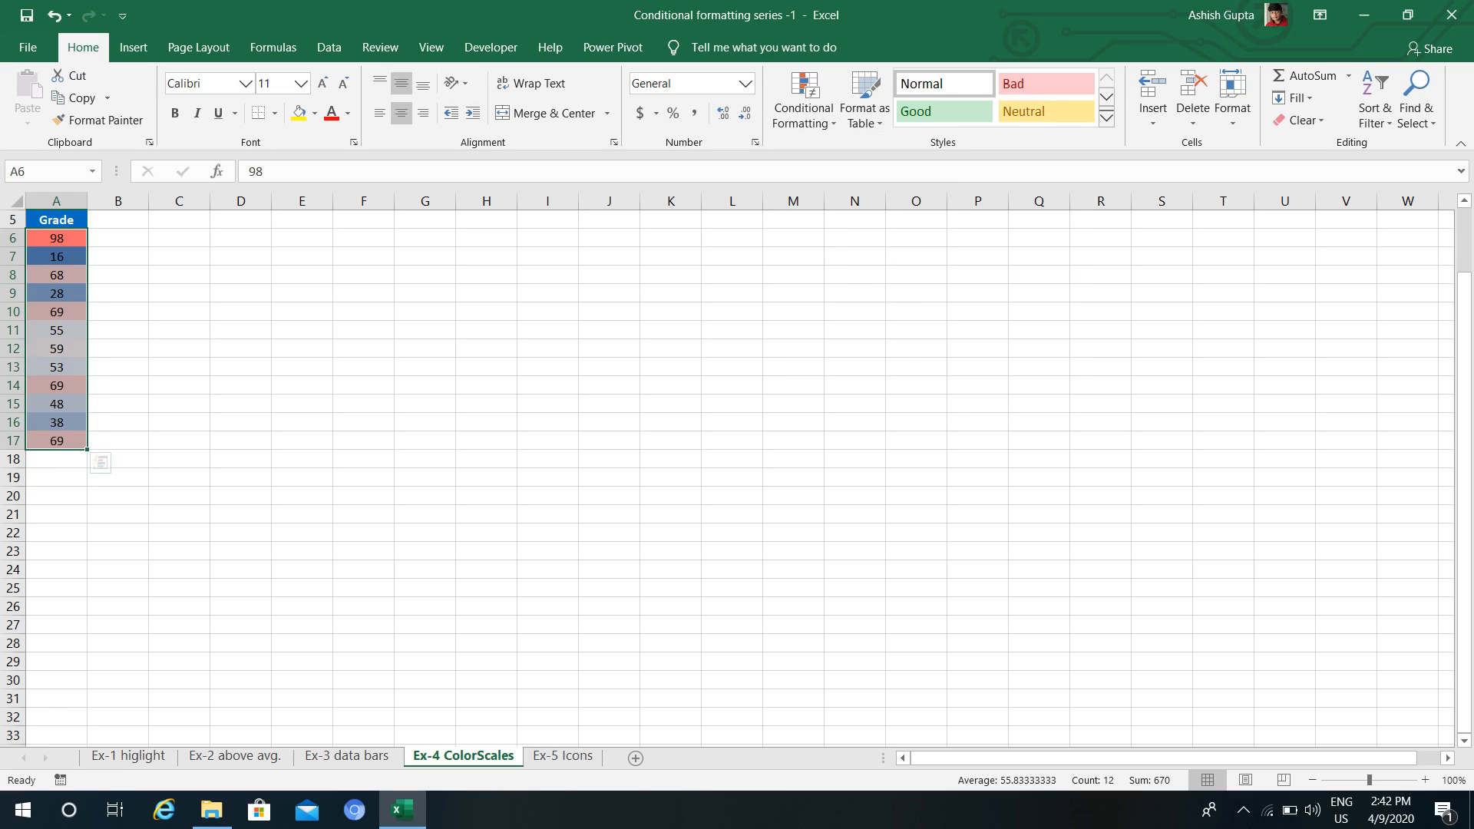
{"action": "left_click", "coordinate": [56, 238]}
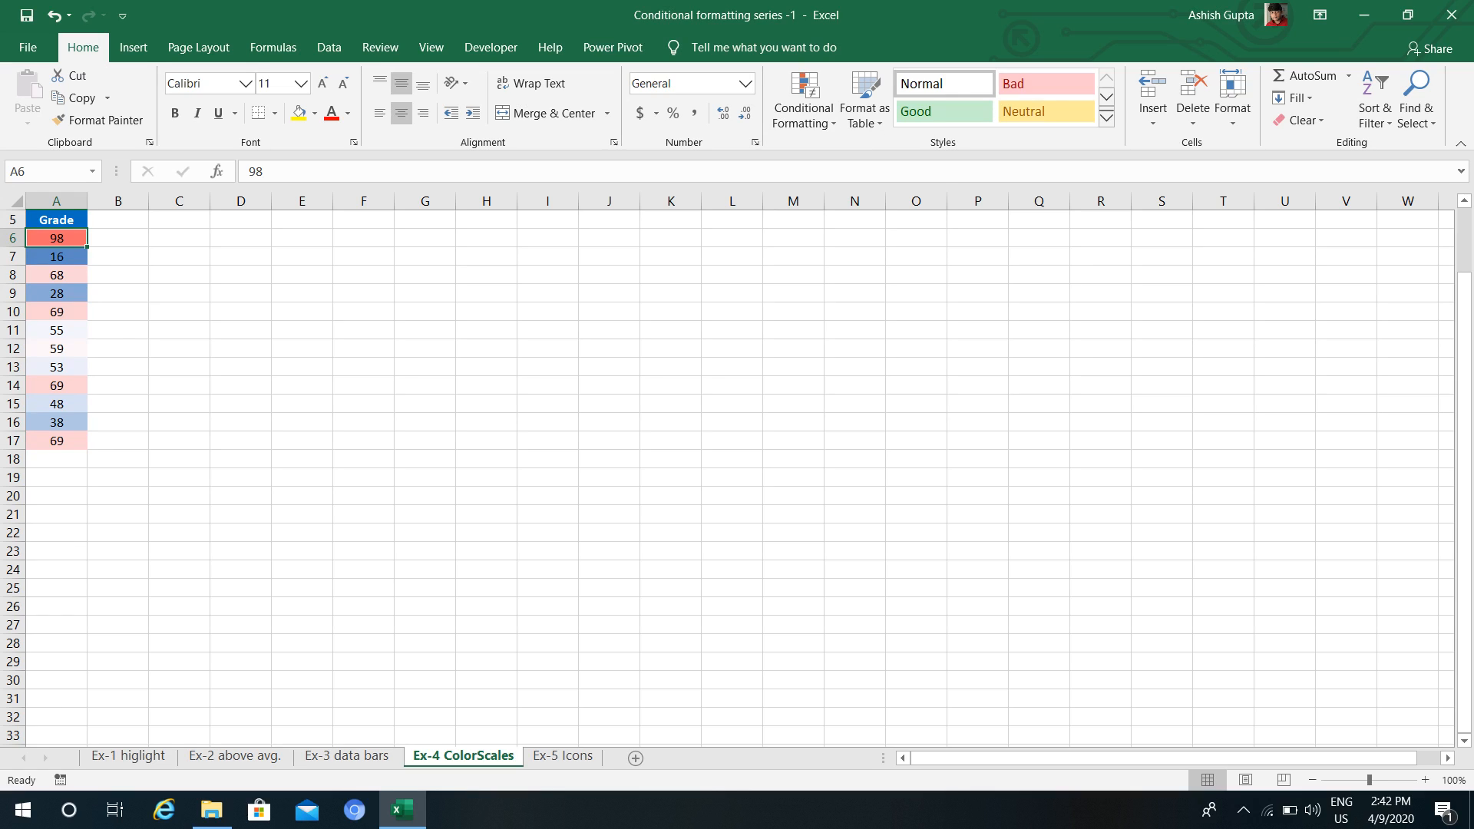
{"action": "left_click", "coordinate": [56, 275]}
{"action": "left_click", "coordinate": [56, 311]}
{"action": "left_click", "coordinate": [56, 275]}
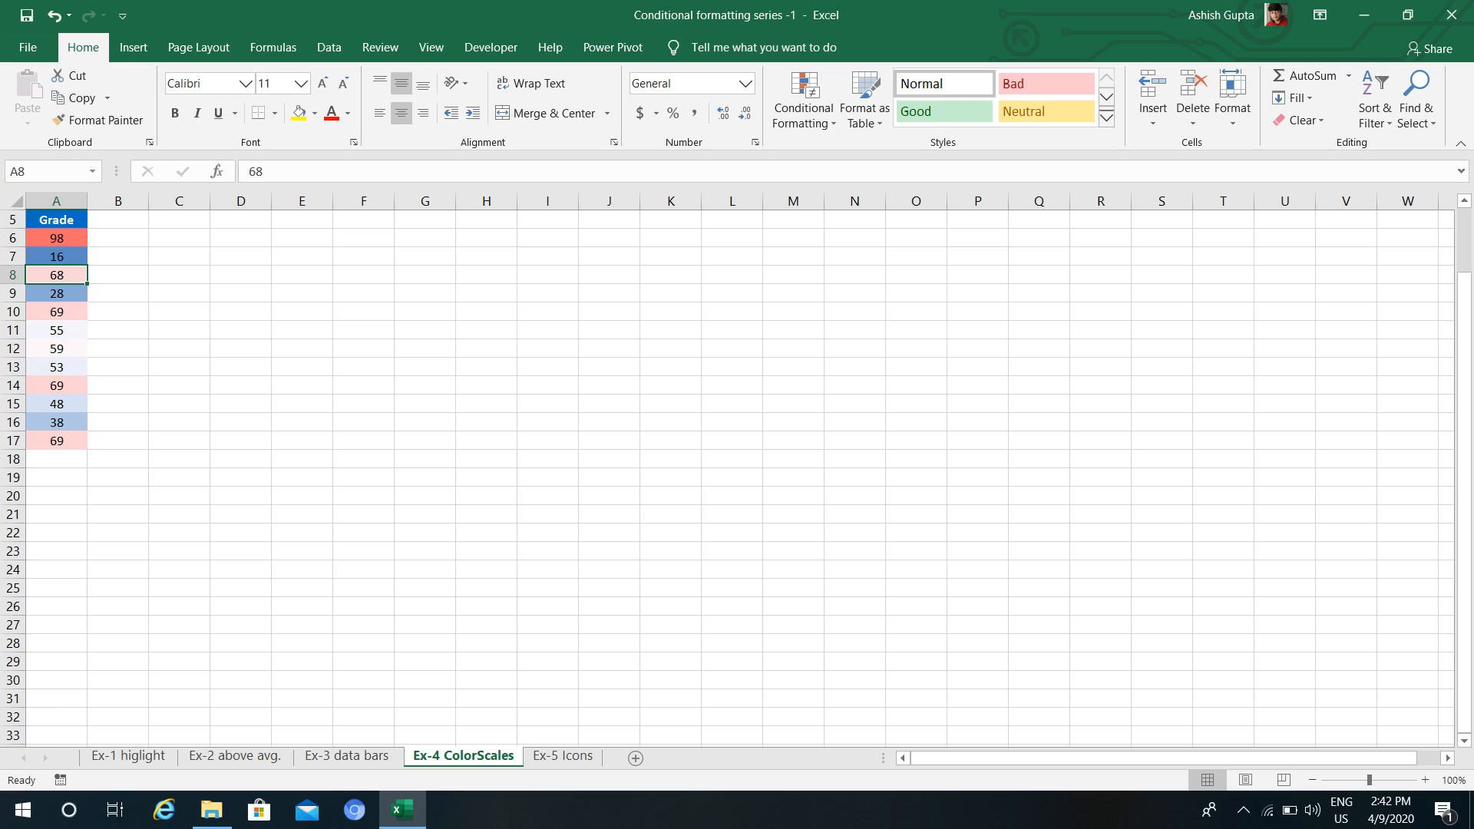
{"action": "left_click", "coordinate": [302, 293]}
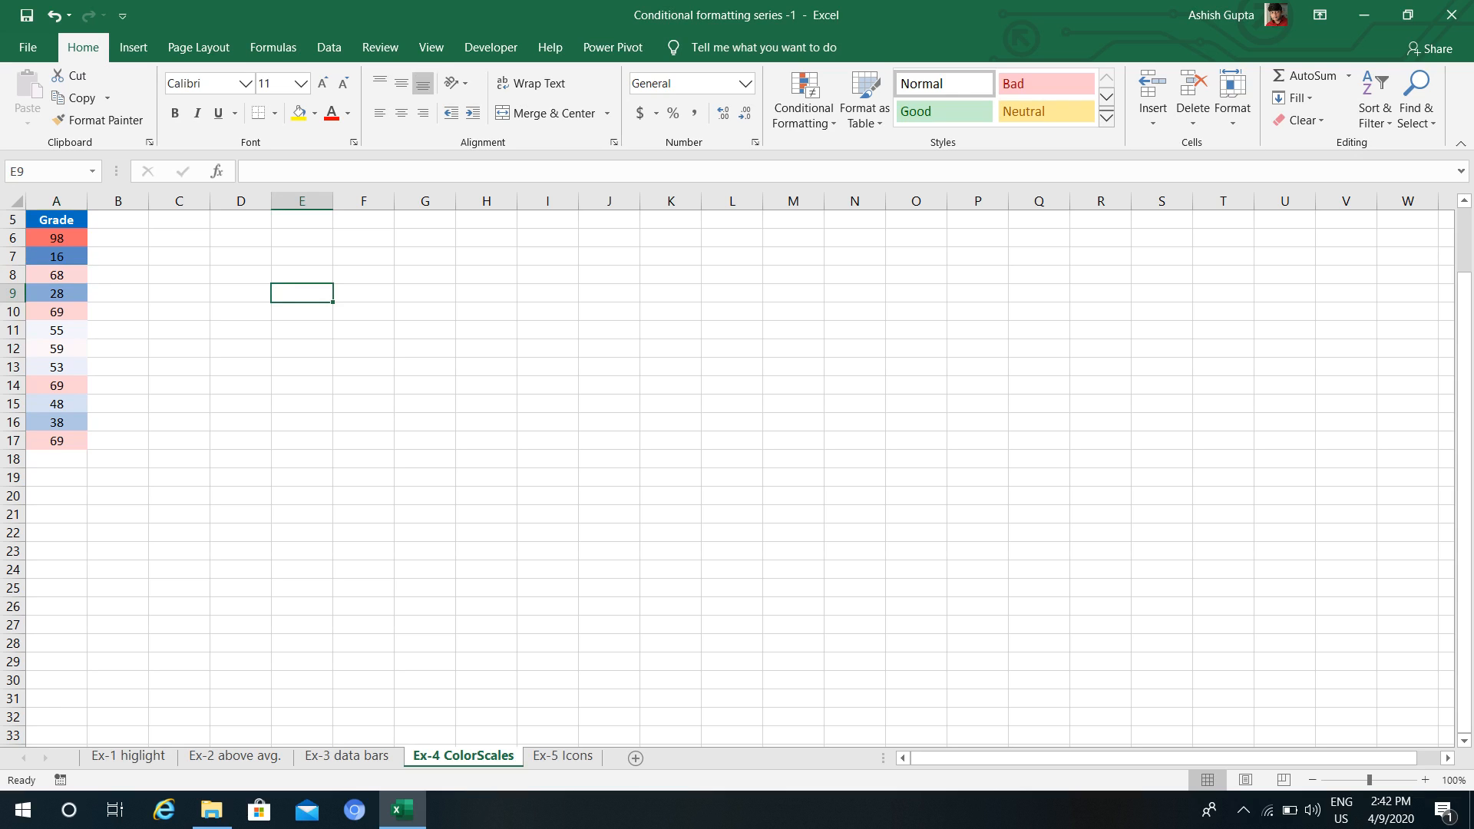
{"action": "key", "text": "shift+Down"}
{"action": "key", "text": "shift+Down"}
{"action": "key", "text": "shift+Down"}
{"action": "key", "text": "shift+Down"}
{"action": "key", "text": "shift+Down"}
{"action": "key", "text": "shift+Down"}
{"action": "key", "text": "shift+Down"}
{"action": "key", "text": "shift+Down"}
{"action": "key", "text": "shift+Down"}
{"action": "key", "text": "shift+Right"}
{"action": "key", "text": "shift+Right"}
{"action": "key", "text": "shift+Right"}
{"action": "key", "text": "shift+Right"}
{"action": "key", "text": "shift+Right"}
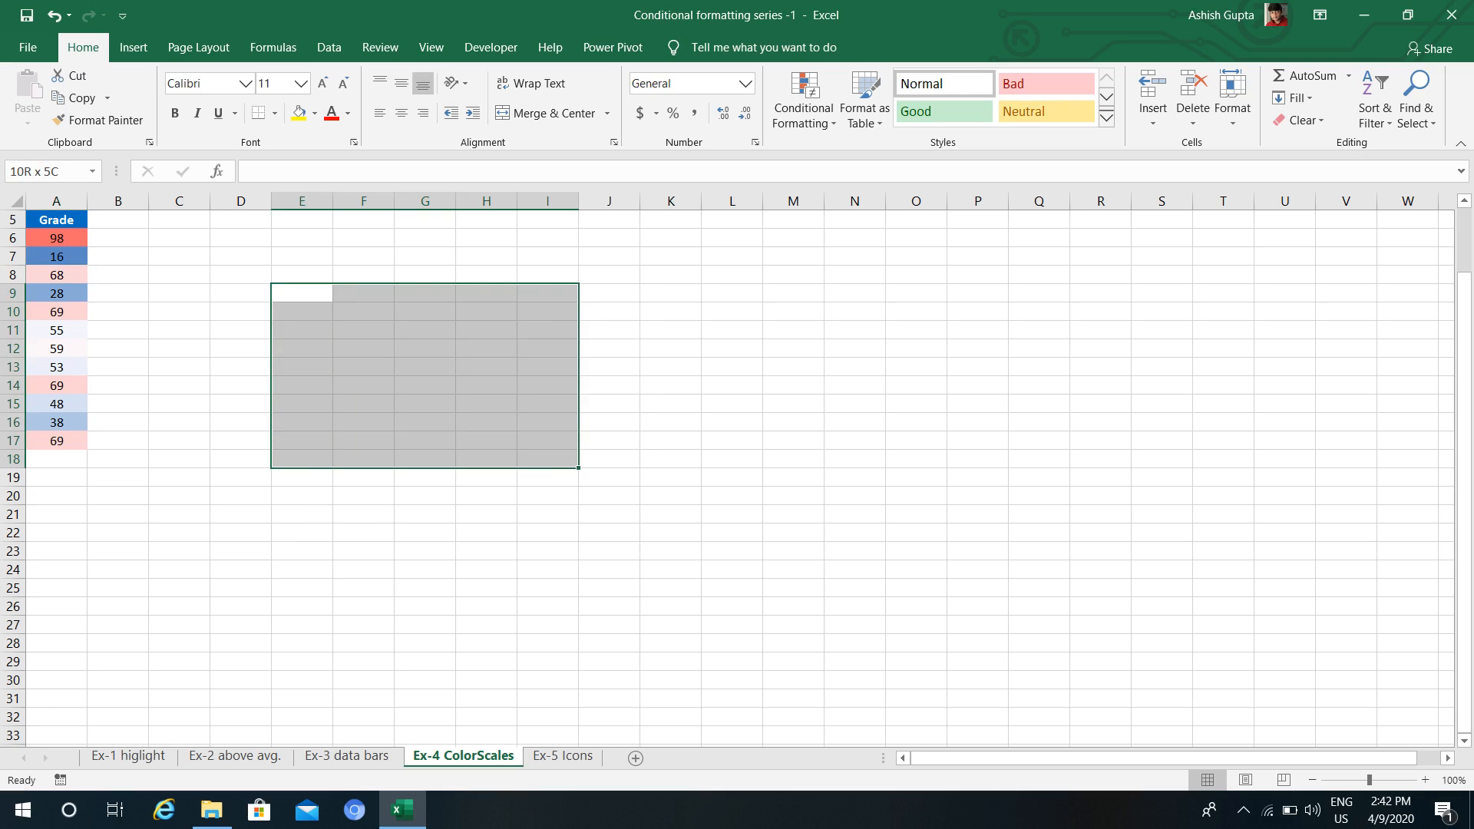
- Select the empty range F9:L23 and enter the RAND function in its first cell, F9
{"action": "key", "text": "Right"}
{"action": "key", "text": "shift+Down"}
{"action": "key", "text": "shift+Down"}
{"action": "key", "text": "shift+Down"}
{"action": "key", "text": "shift+Down"}
{"action": "key", "text": "shift+Down"}
{"action": "key", "text": "shift+Down"}
{"action": "key", "text": "shift+Down"}
{"action": "key", "text": "shift+Down"}
{"action": "key", "text": "shift+Down"}
{"action": "key", "text": "shift+Down"}
{"action": "key", "text": "shift+Down"}
{"action": "key", "text": "shift+Down"}
{"action": "key", "text": "shift+Down"}
{"action": "key", "text": "shift+Down"}
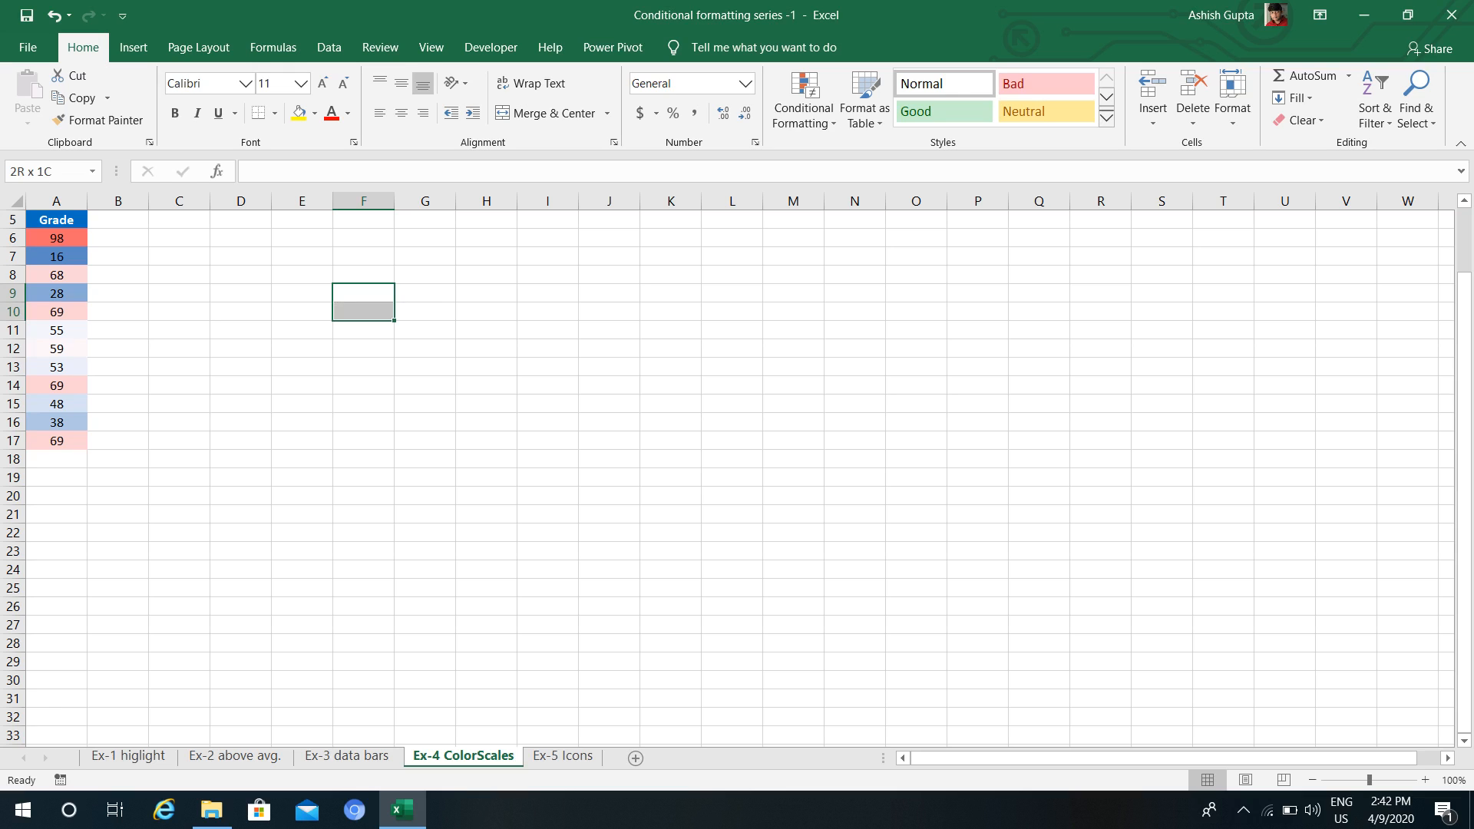
{"action": "key", "text": "shift+Right"}
{"action": "key", "text": "shift+Right"}
{"action": "key", "text": "shift+Right"}
{"action": "key", "text": "shift+Right"}
{"action": "key", "text": "shift+Right"}
{"action": "key", "text": "shift+Right"}
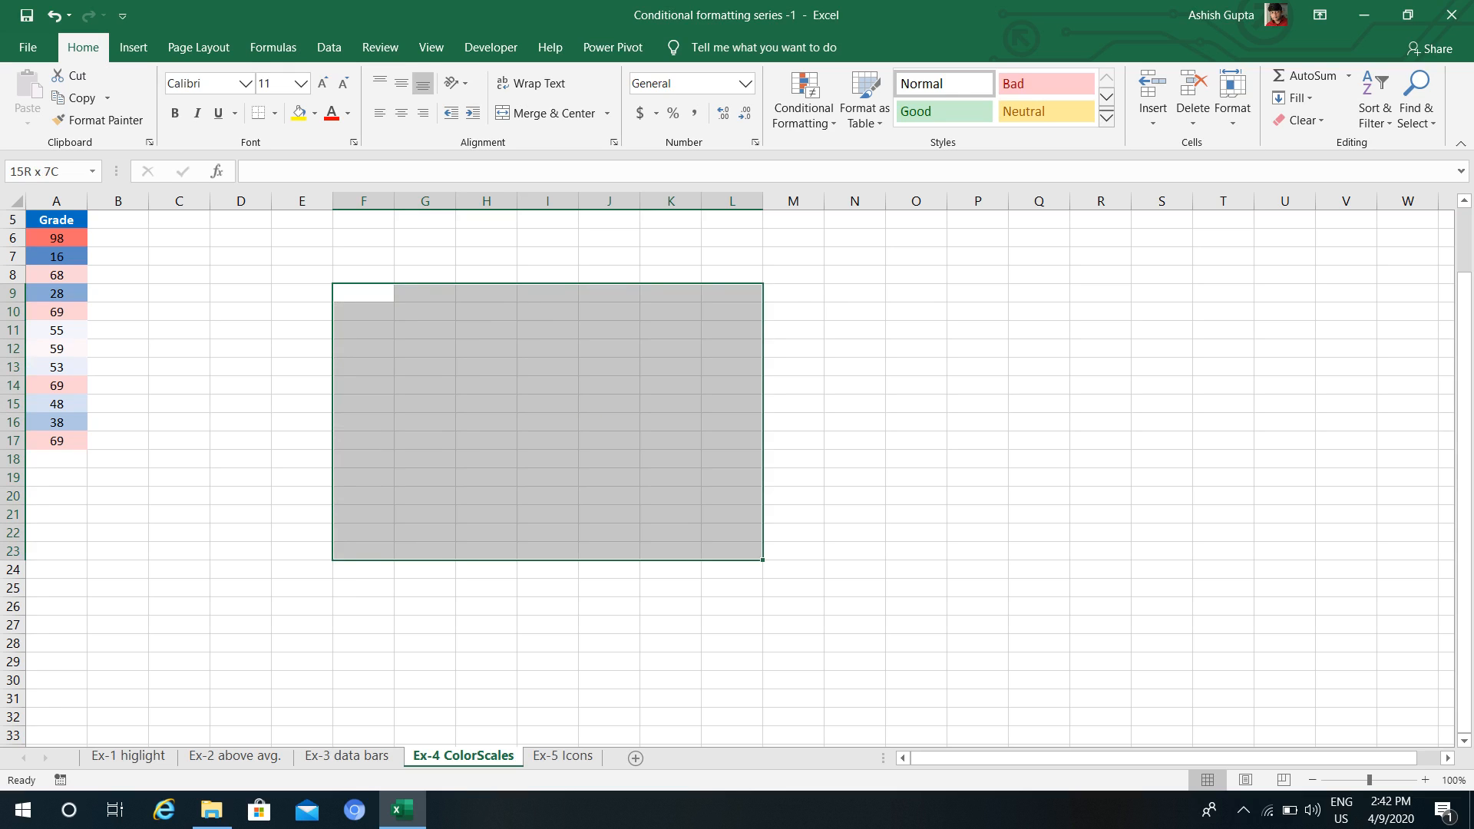
{"action": "type", "text": "=rn"}
{"action": "key", "text": "BackSpace"}
{"action": "type", "text": "an"}
{"action": "key", "text": "Tab"}
{"action": "key", "text": "Return"}
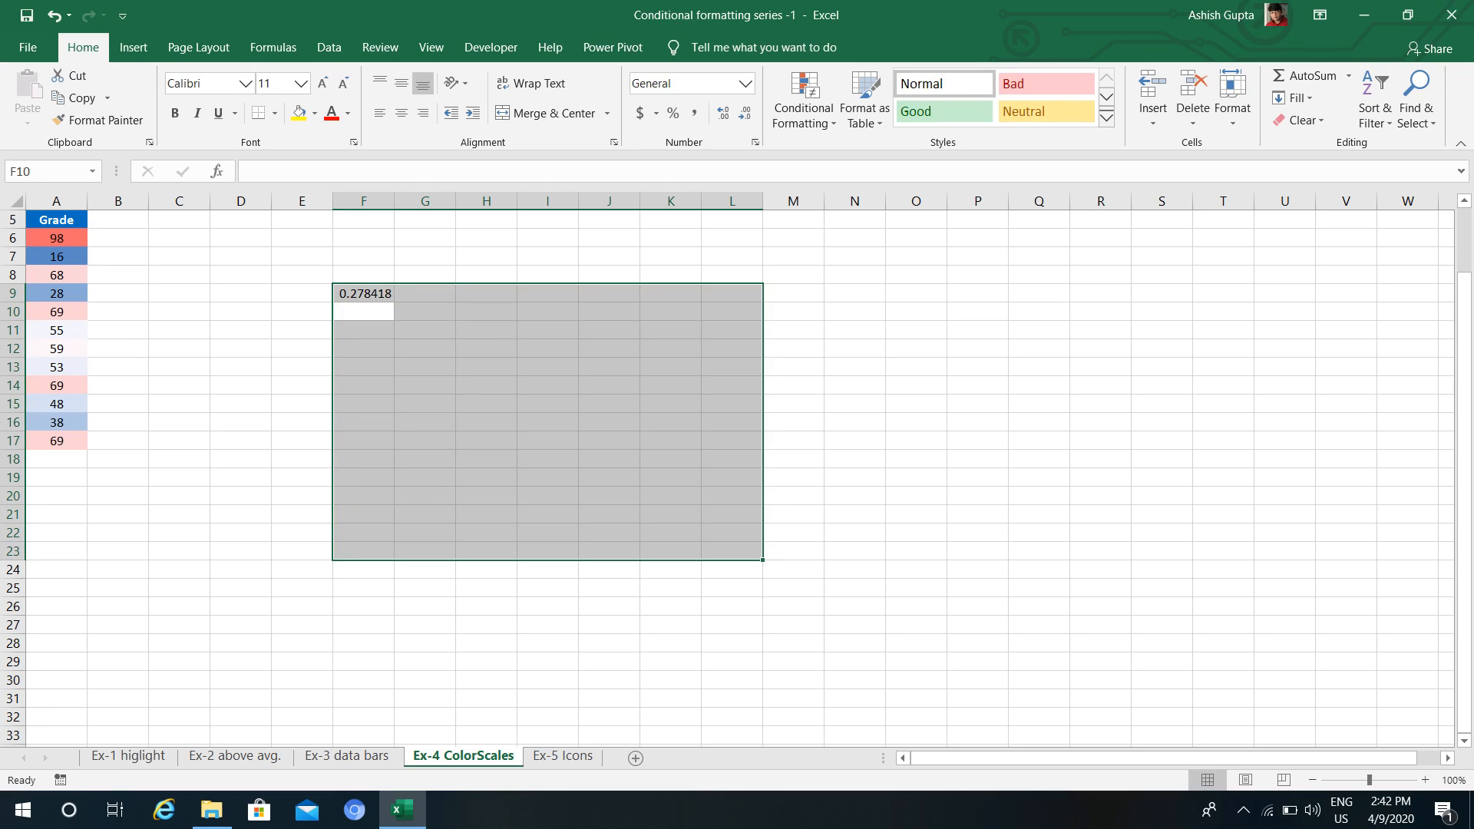
- Fill the range F9:K16 with the RAND formula from F9
{"action": "key", "text": "Down"}
{"action": "key", "text": "Up"}
{"action": "key", "text": "Up"}
{"action": "key", "text": "shift+Right"}
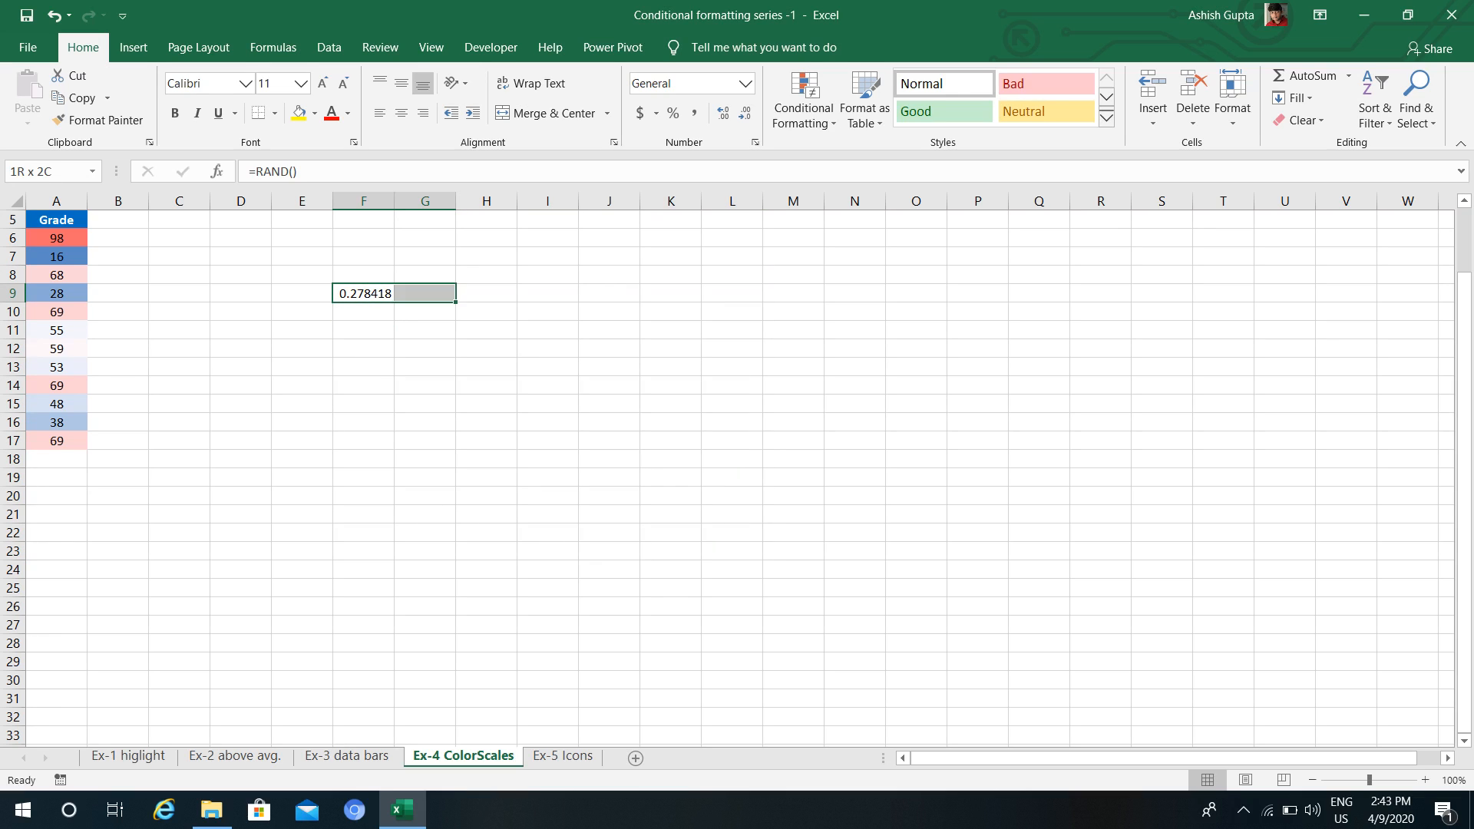
{"action": "key", "text": "shift+Right"}
{"action": "key", "text": "shift+Right"}
{"action": "key", "text": "shift+Right"}
{"action": "key", "text": "shift+Right"}
{"action": "key", "text": "shift+Down"}
{"action": "key", "text": "shift+Down"}
{"action": "key", "text": "shift+Down"}
{"action": "key", "text": "shift+Down"}
{"action": "key", "text": "shift+Down"}
{"action": "key", "text": "shift+Down"}
{"action": "key", "text": "shift+Down"}
{"action": "key", "text": "F2"}
{"action": "key", "text": "ctrl+Return"}
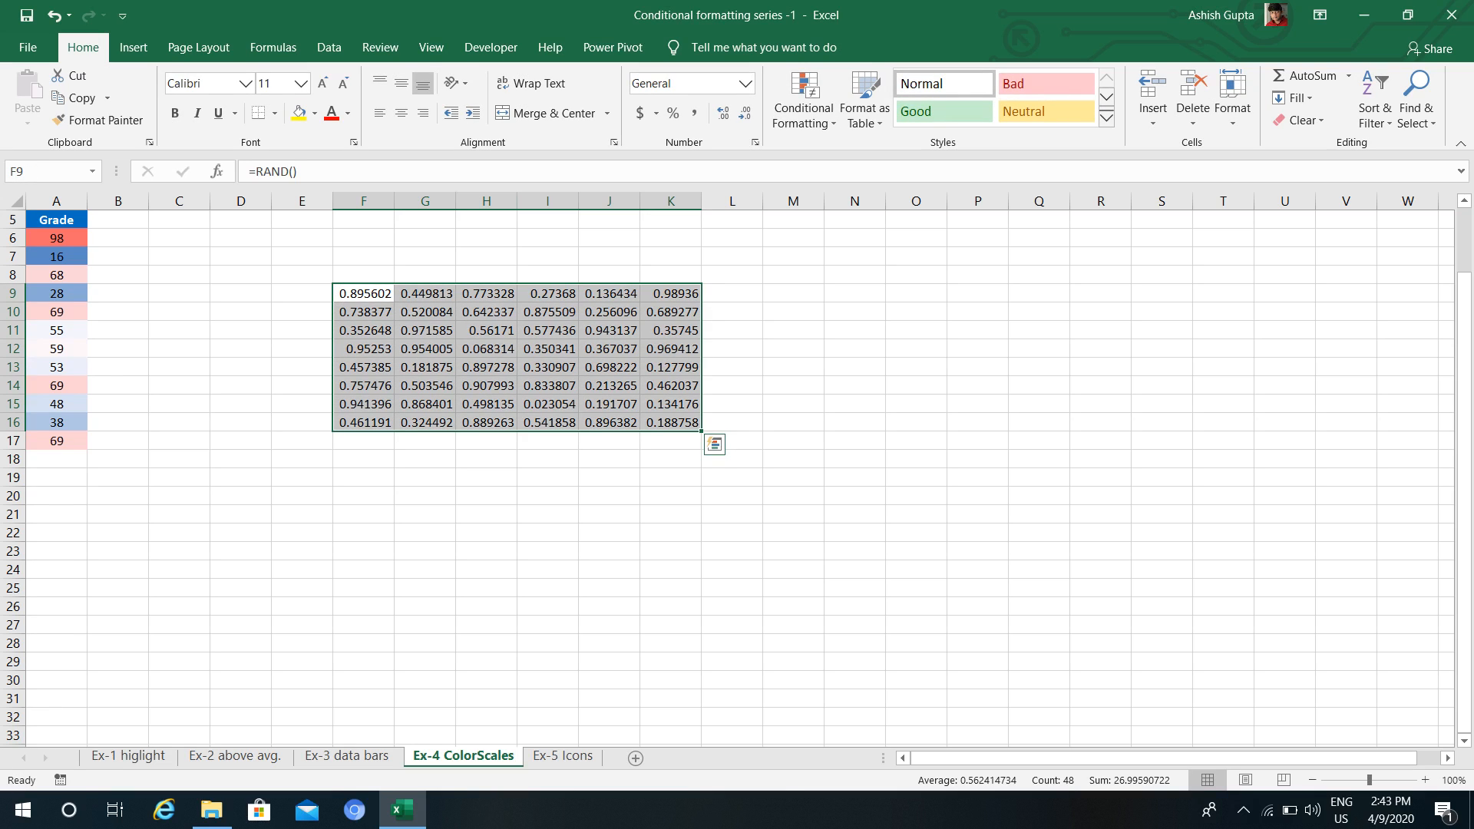
- Apply the Yellow-Green color scale to the random values in F9:K16
{"action": "left_click", "coordinate": [804, 107]}
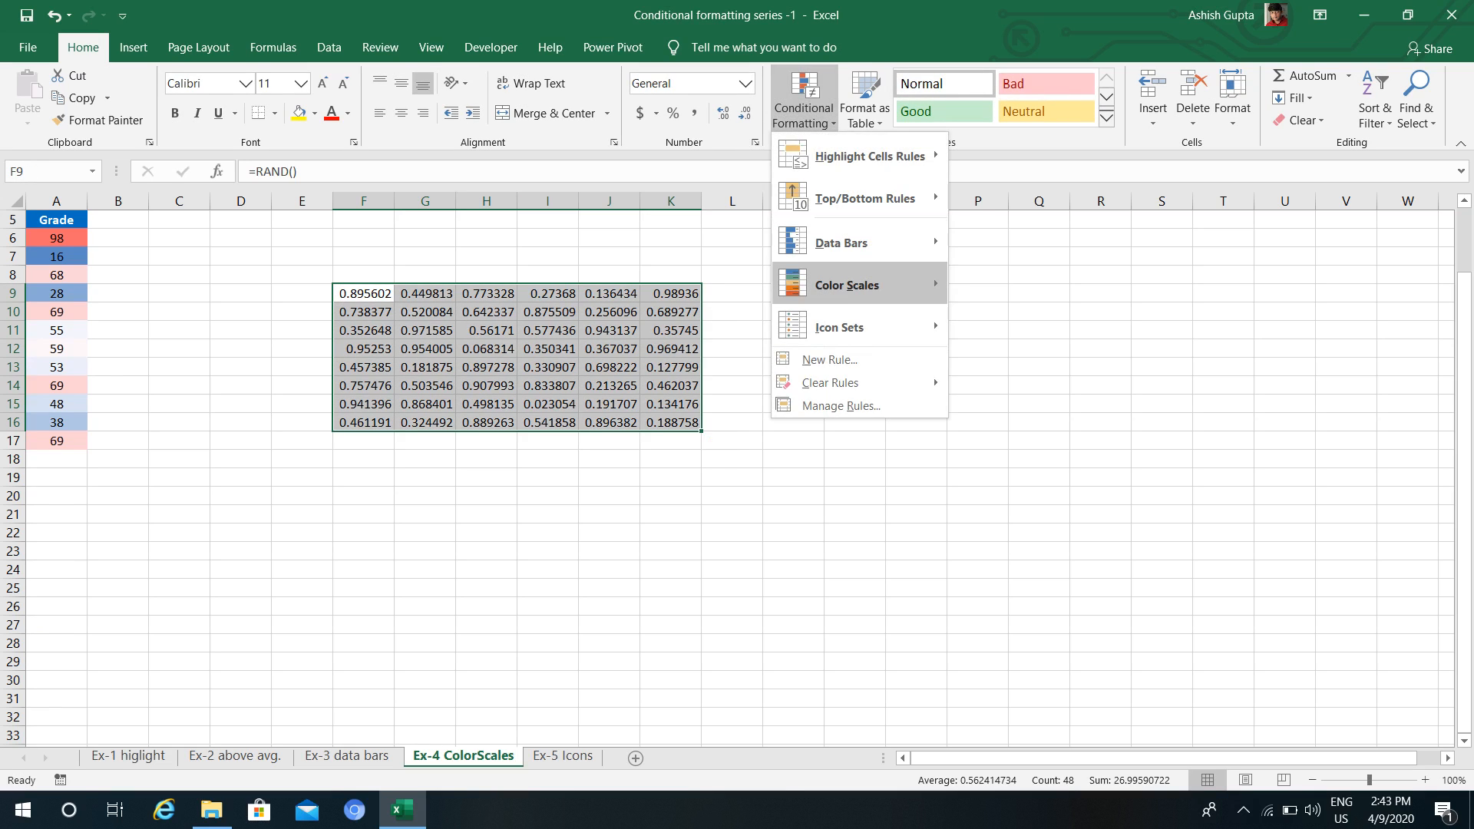
{"action": "mouse_move", "coordinate": [847, 285]}
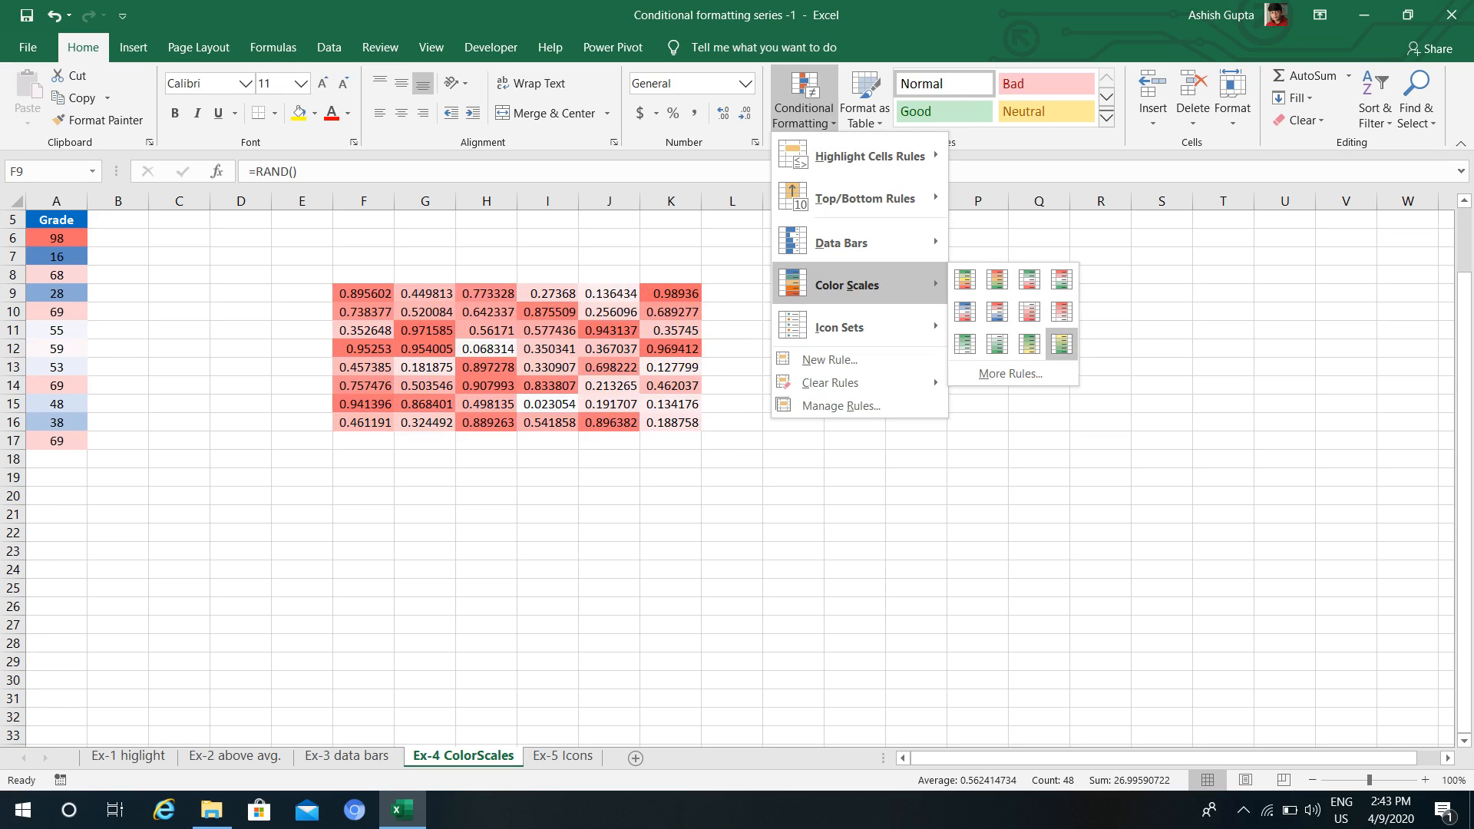
{"action": "left_click", "coordinate": [1061, 344]}
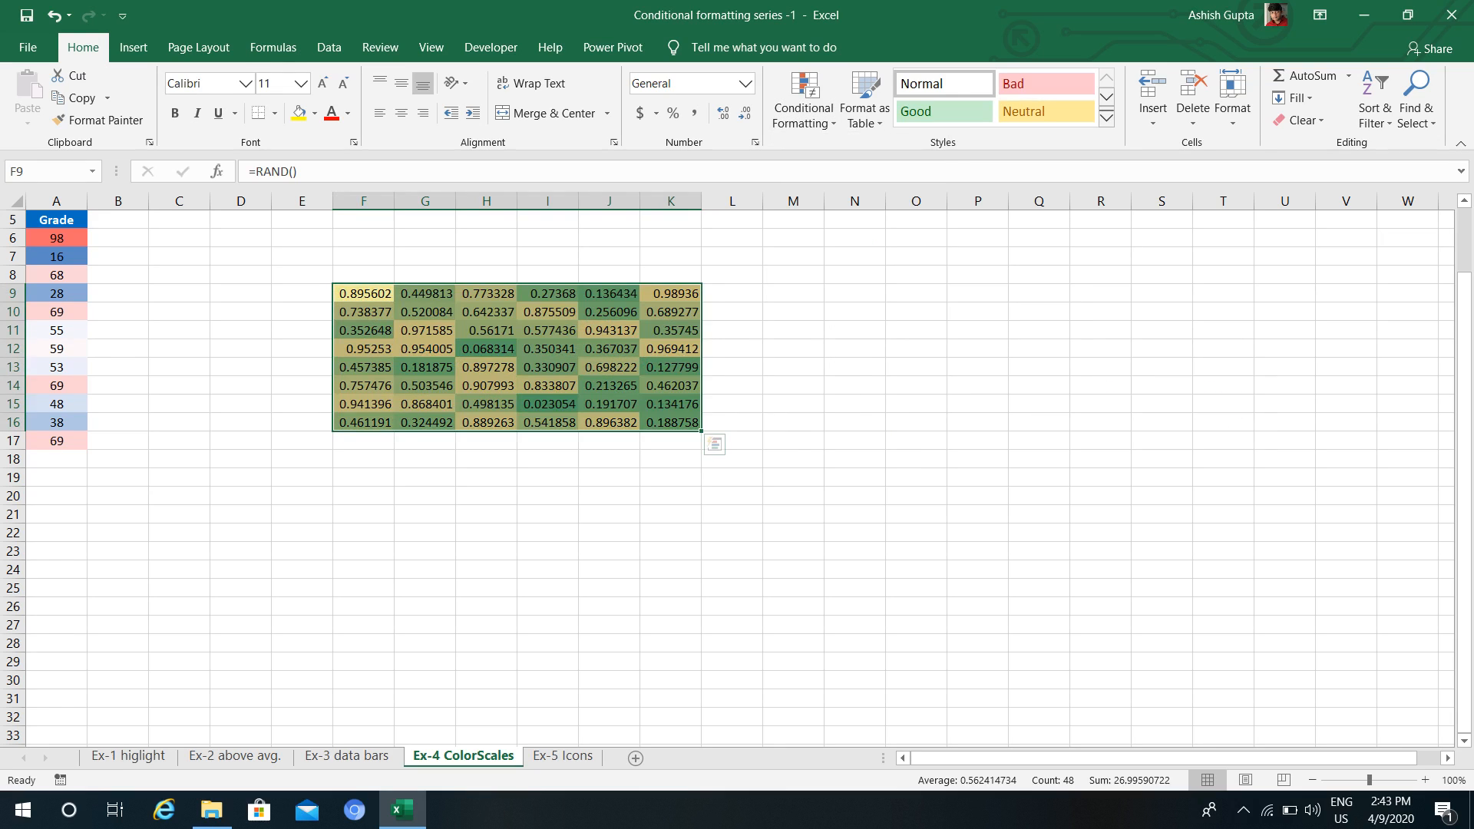
{"action": "left_click", "coordinate": [916, 366]}
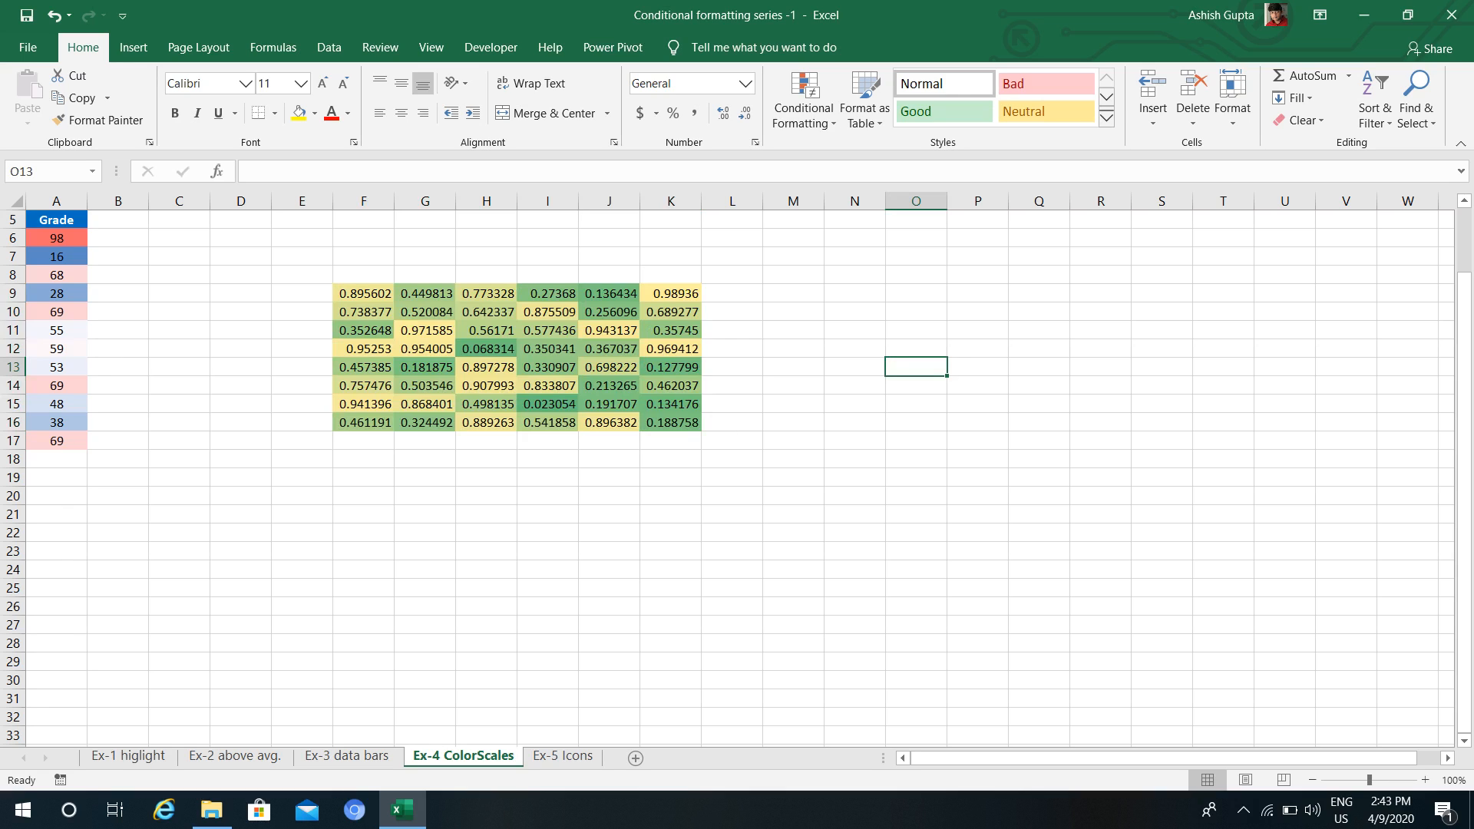
- Add the 3 Arrows (Colored) icon set to the random values in F9:K16
{"action": "left_click", "coordinate": [609, 312]}
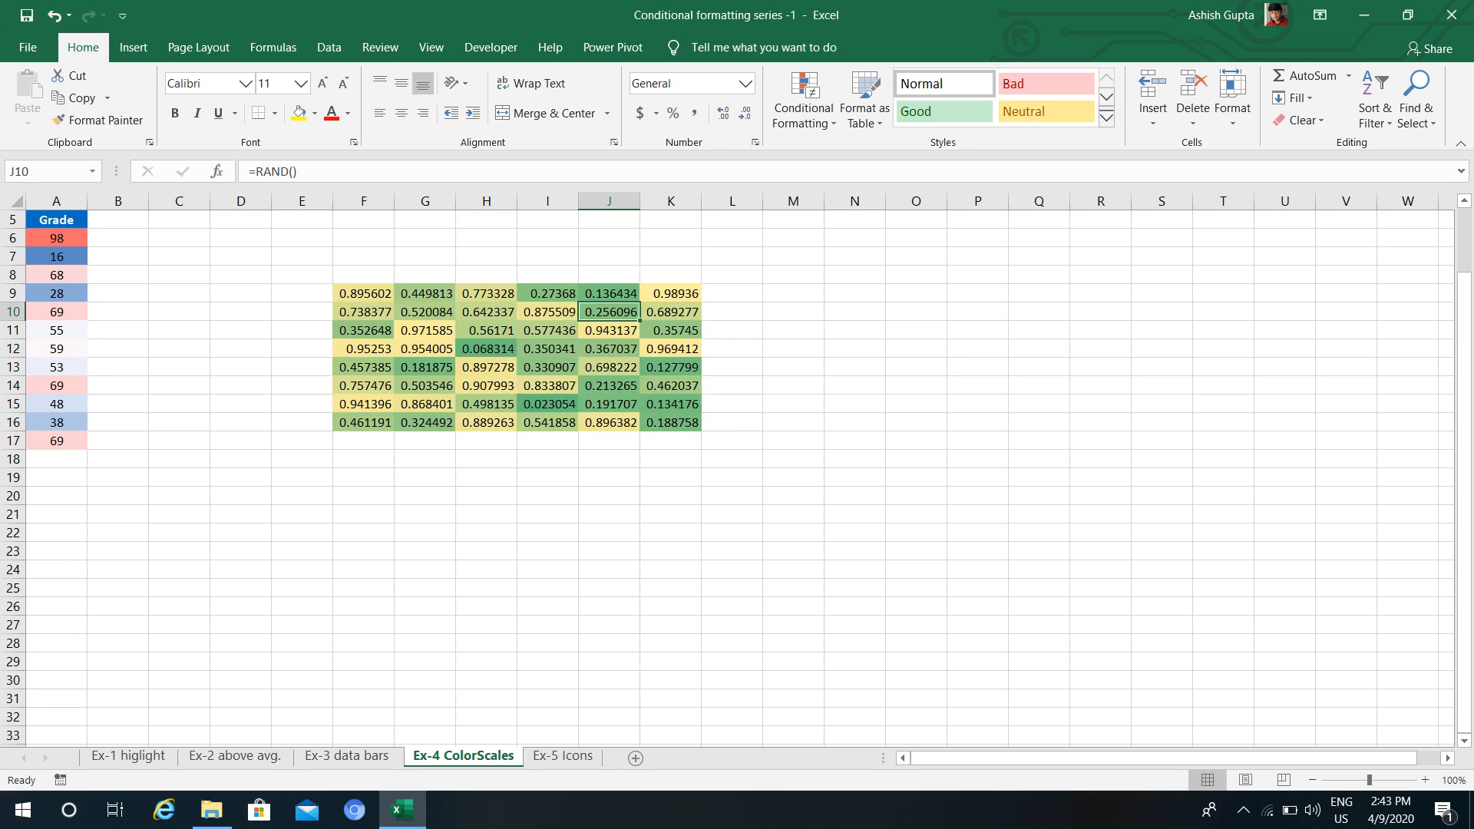
{"action": "left_click", "coordinate": [363, 293]}
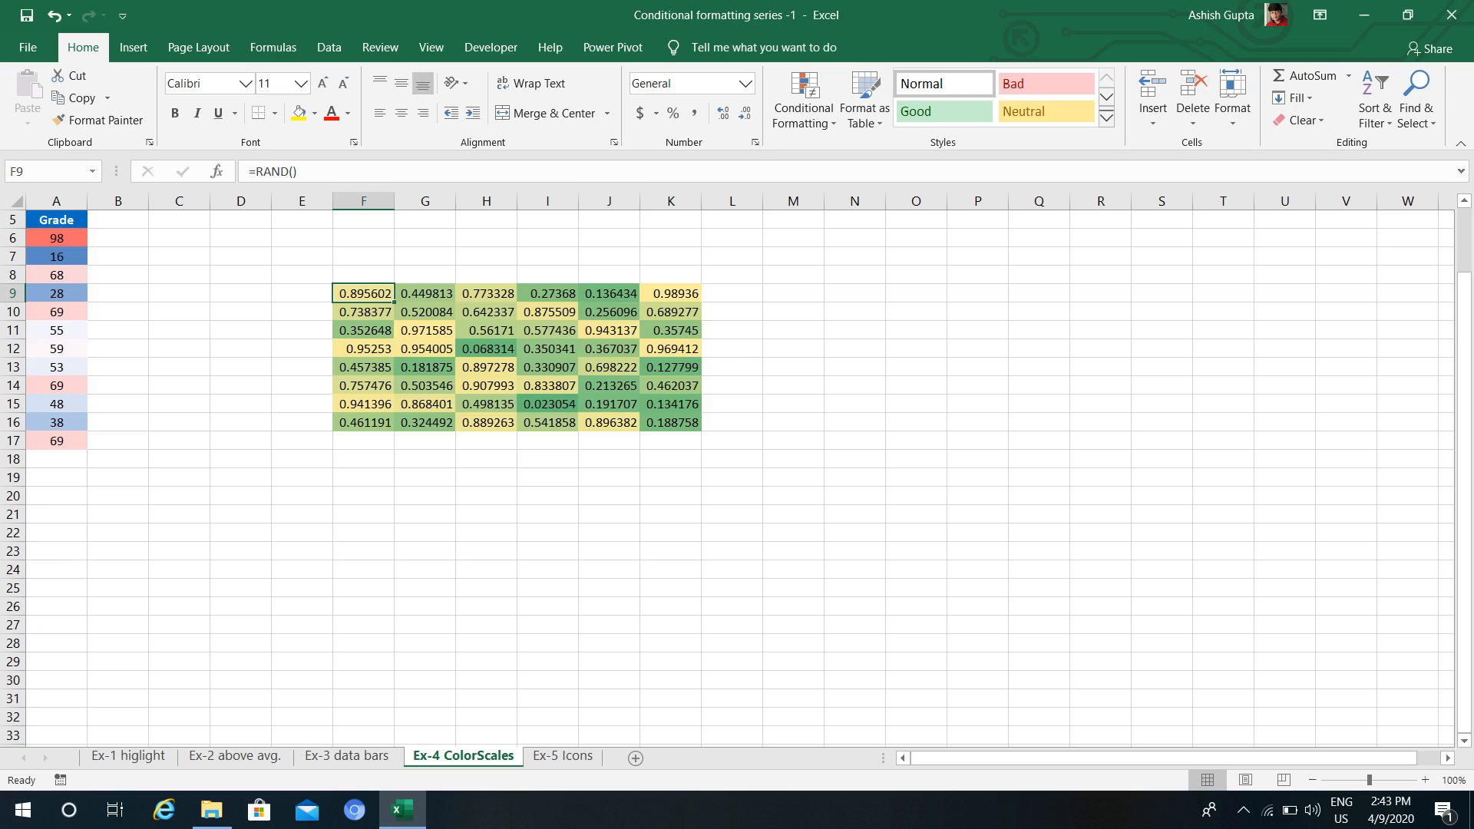
{"action": "key", "text": "ctrl+shift+Right"}
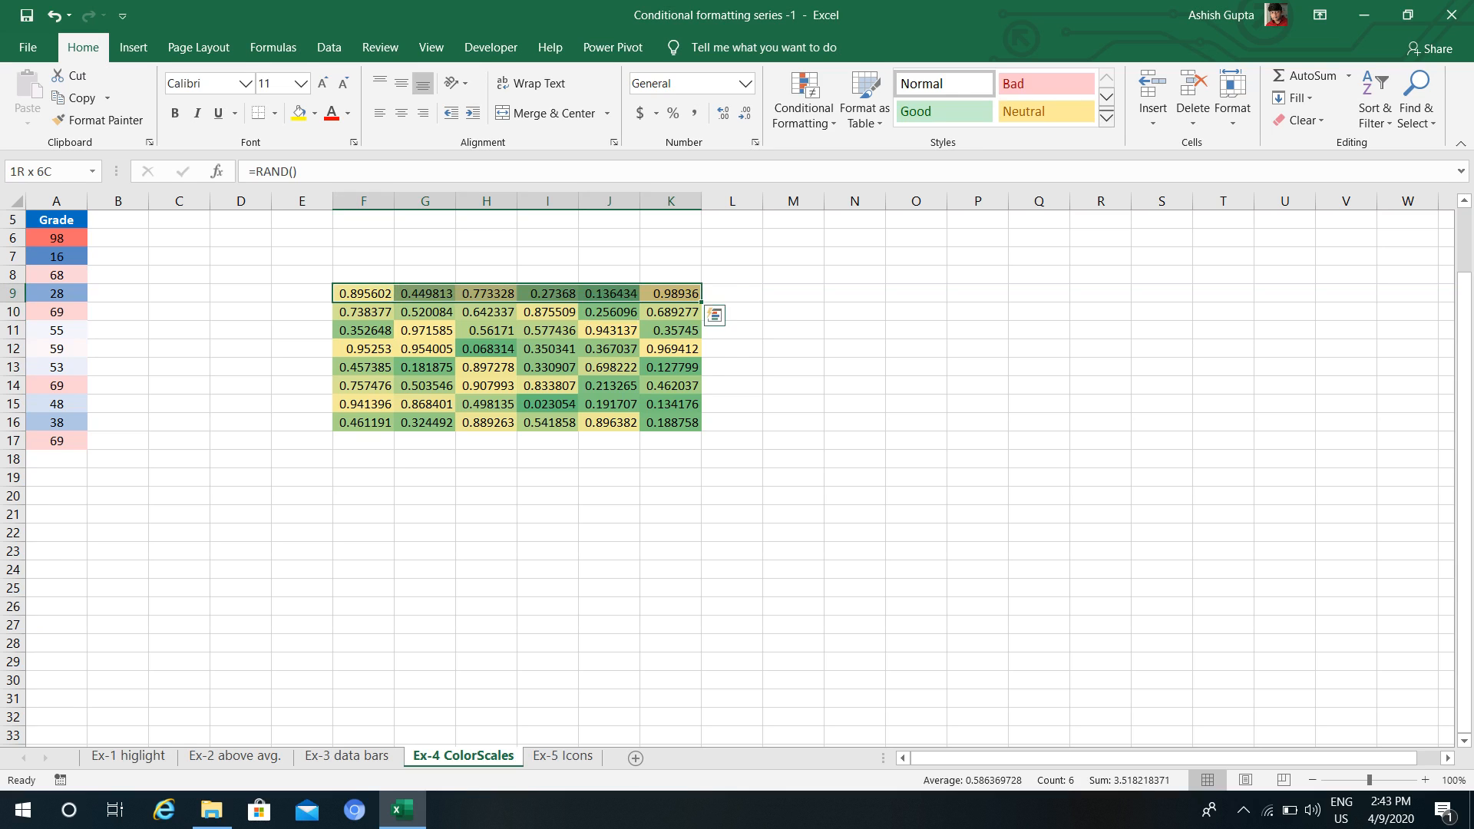
{"action": "key", "text": "ctrl+shift+Down"}
{"action": "key", "text": "alt+h"}
{"action": "key", "text": "l"}
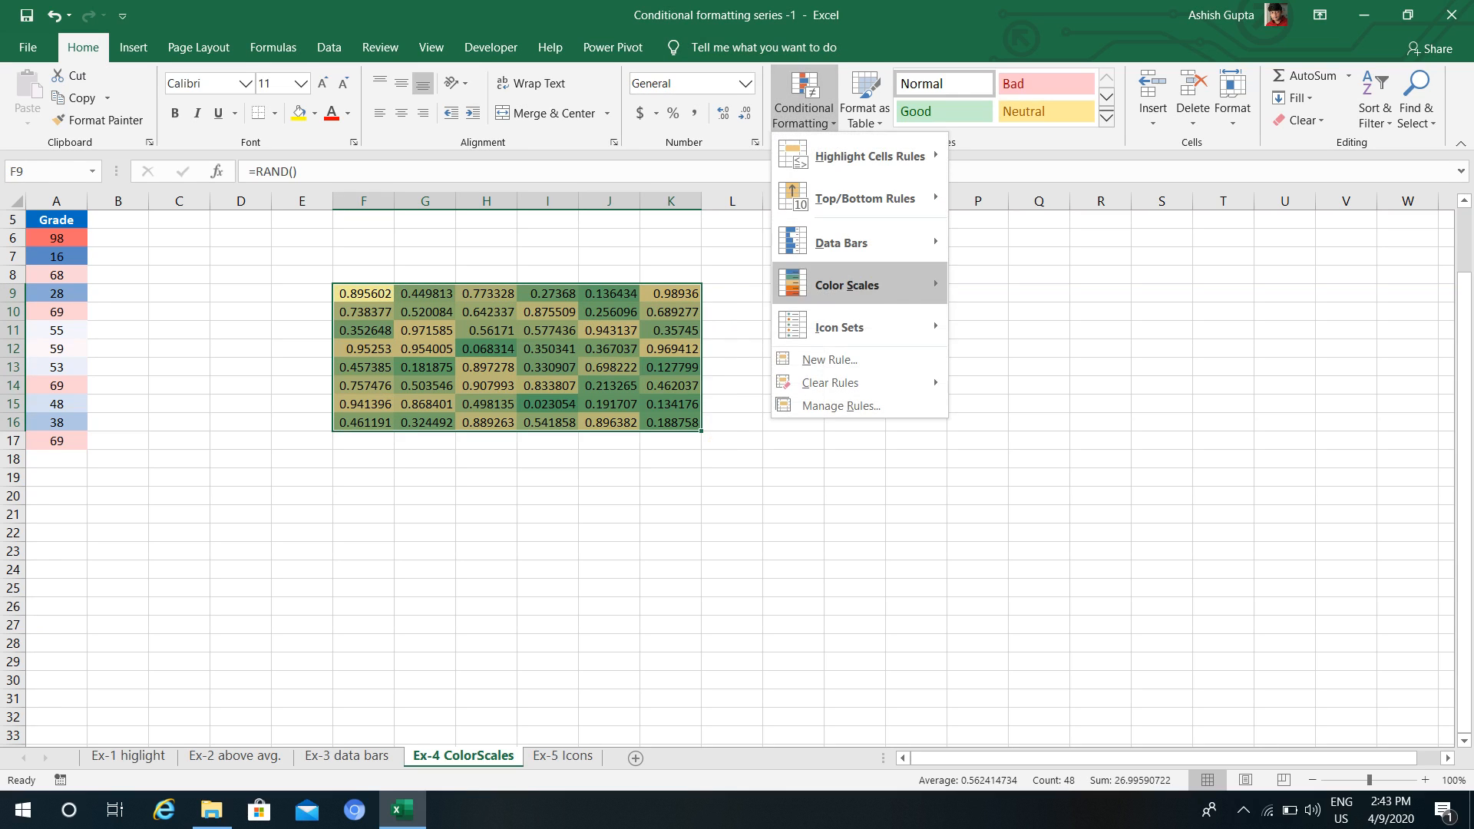
{"action": "mouse_move", "coordinate": [861, 327]}
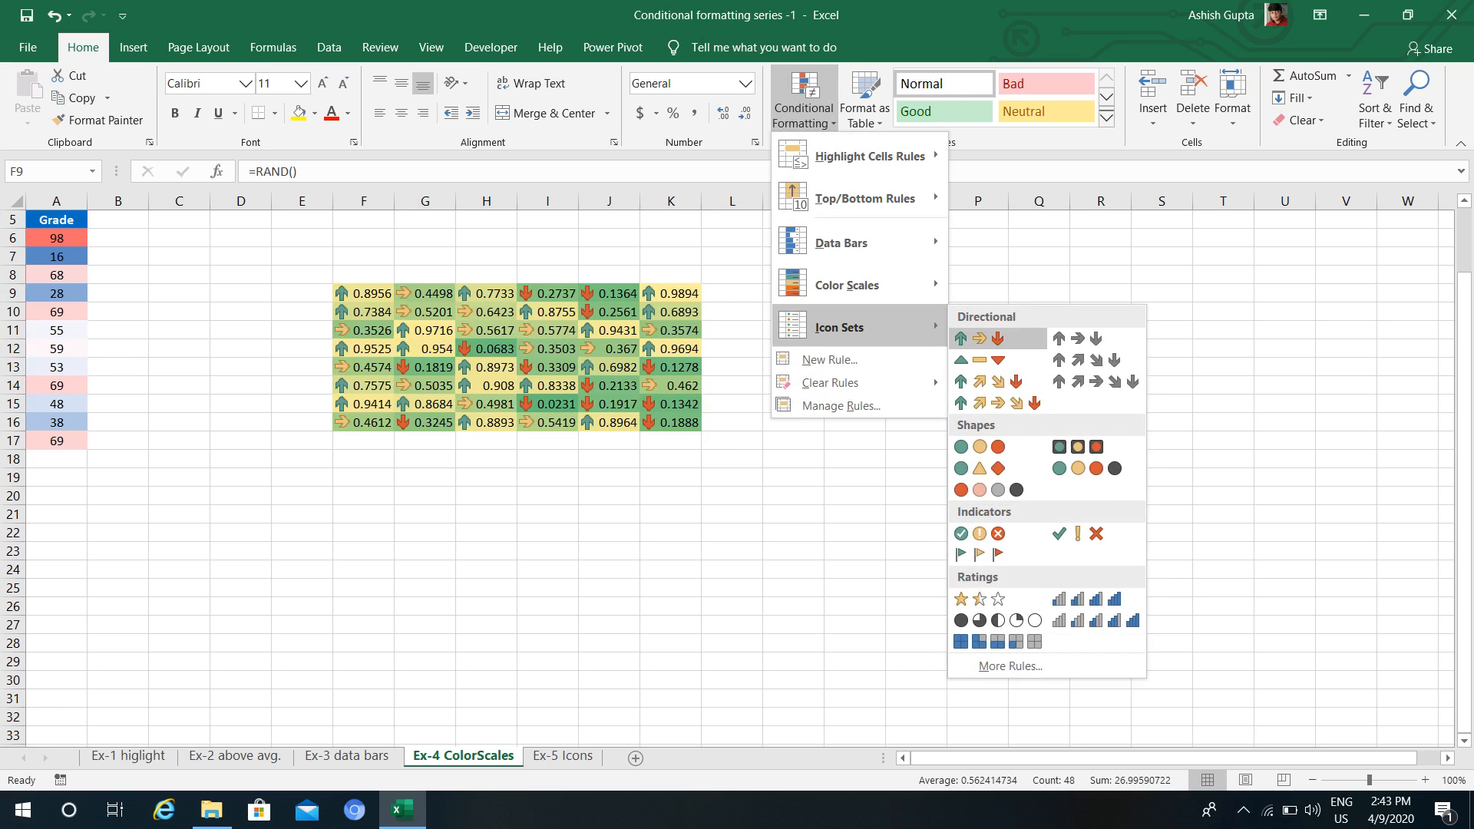
{"action": "key", "text": "Return"}
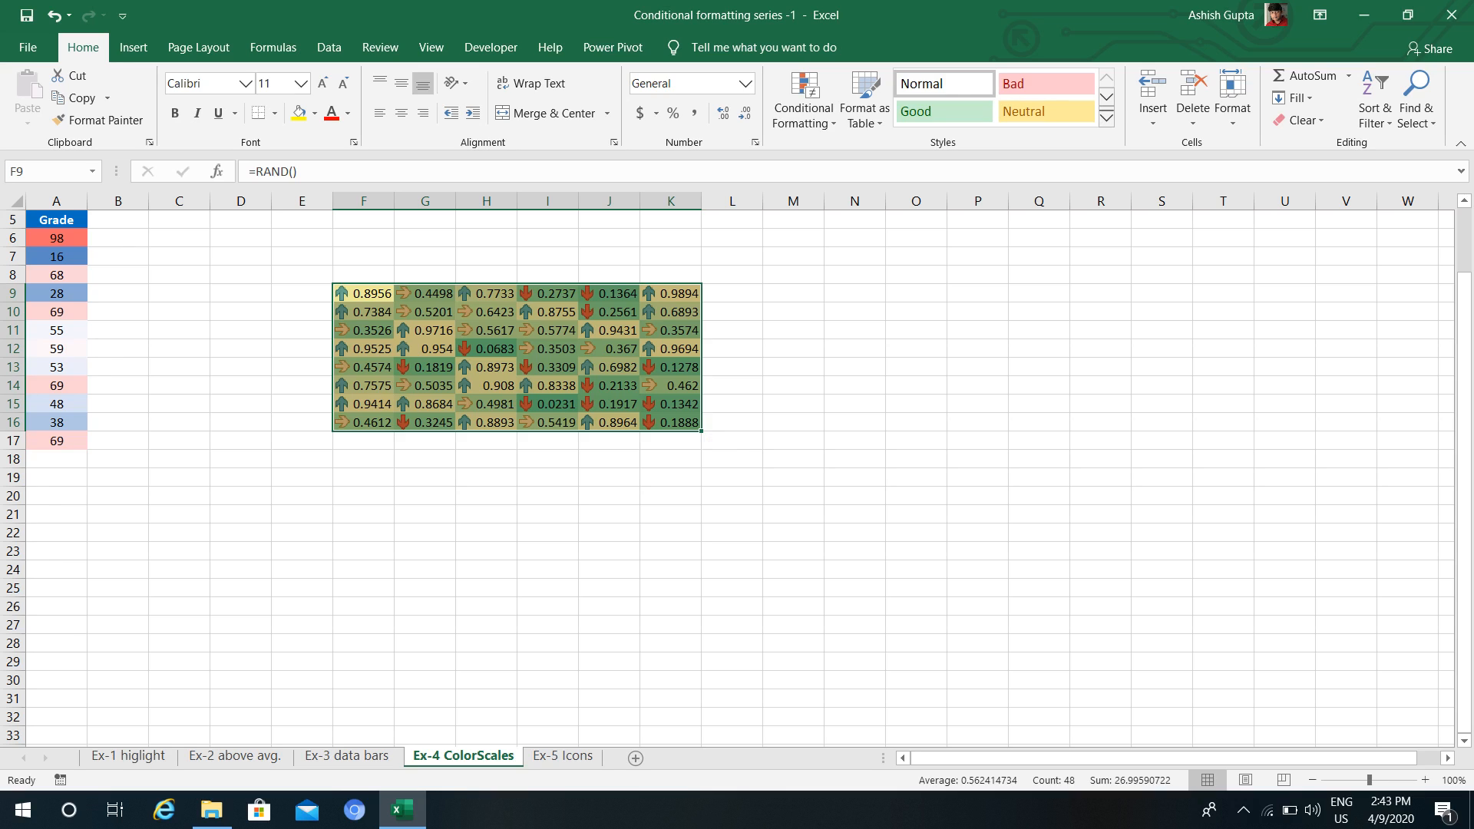
- On the Ex-5 Icons sheet, apply the 3 Arrows (Colored) icon set to the Grade values in A5:A16
{"action": "left_click", "coordinate": [562, 757]}
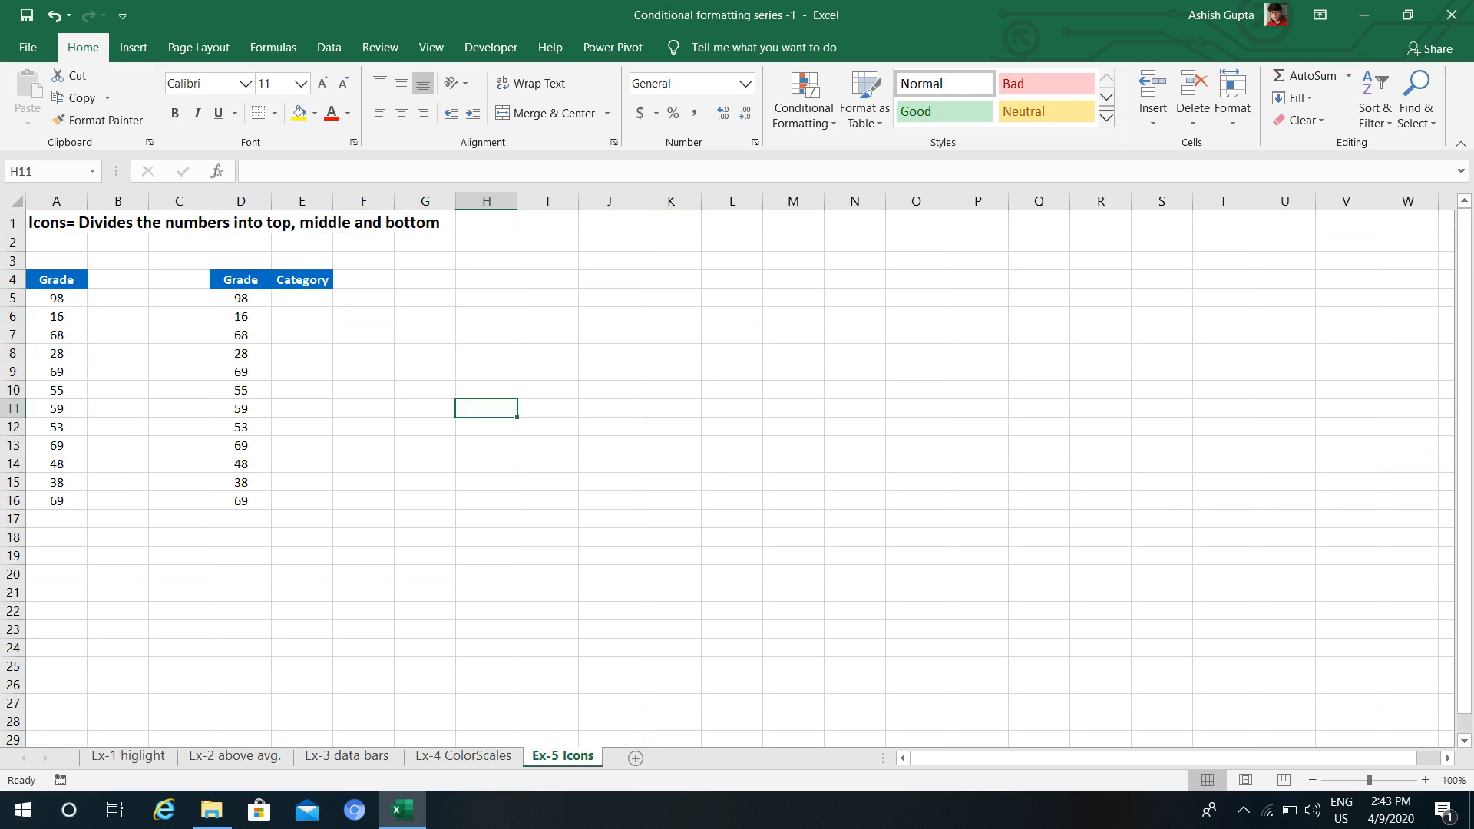
{"action": "left_click", "coordinate": [118, 298]}
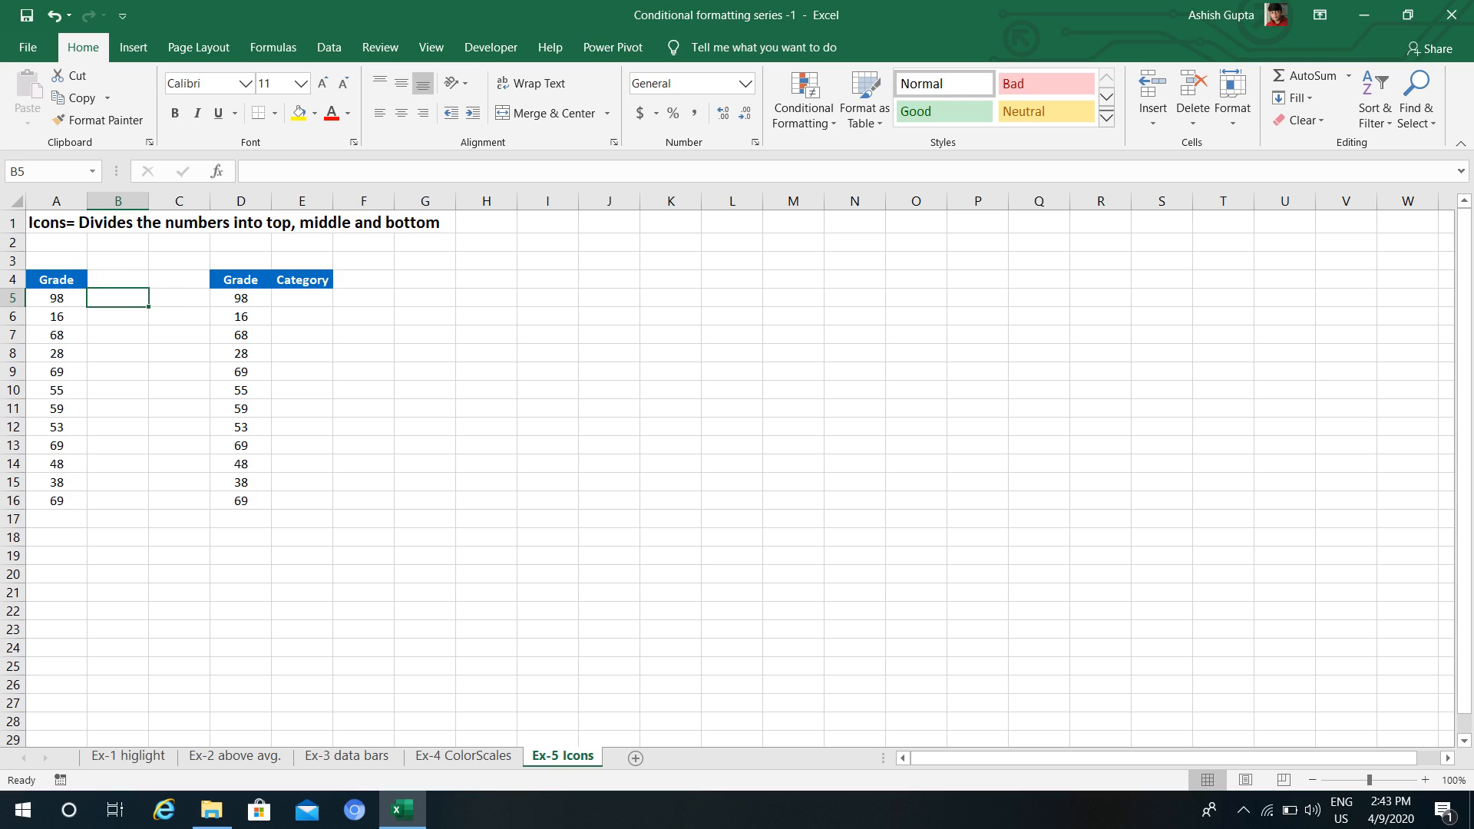
{"action": "left_click", "coordinate": [56, 298]}
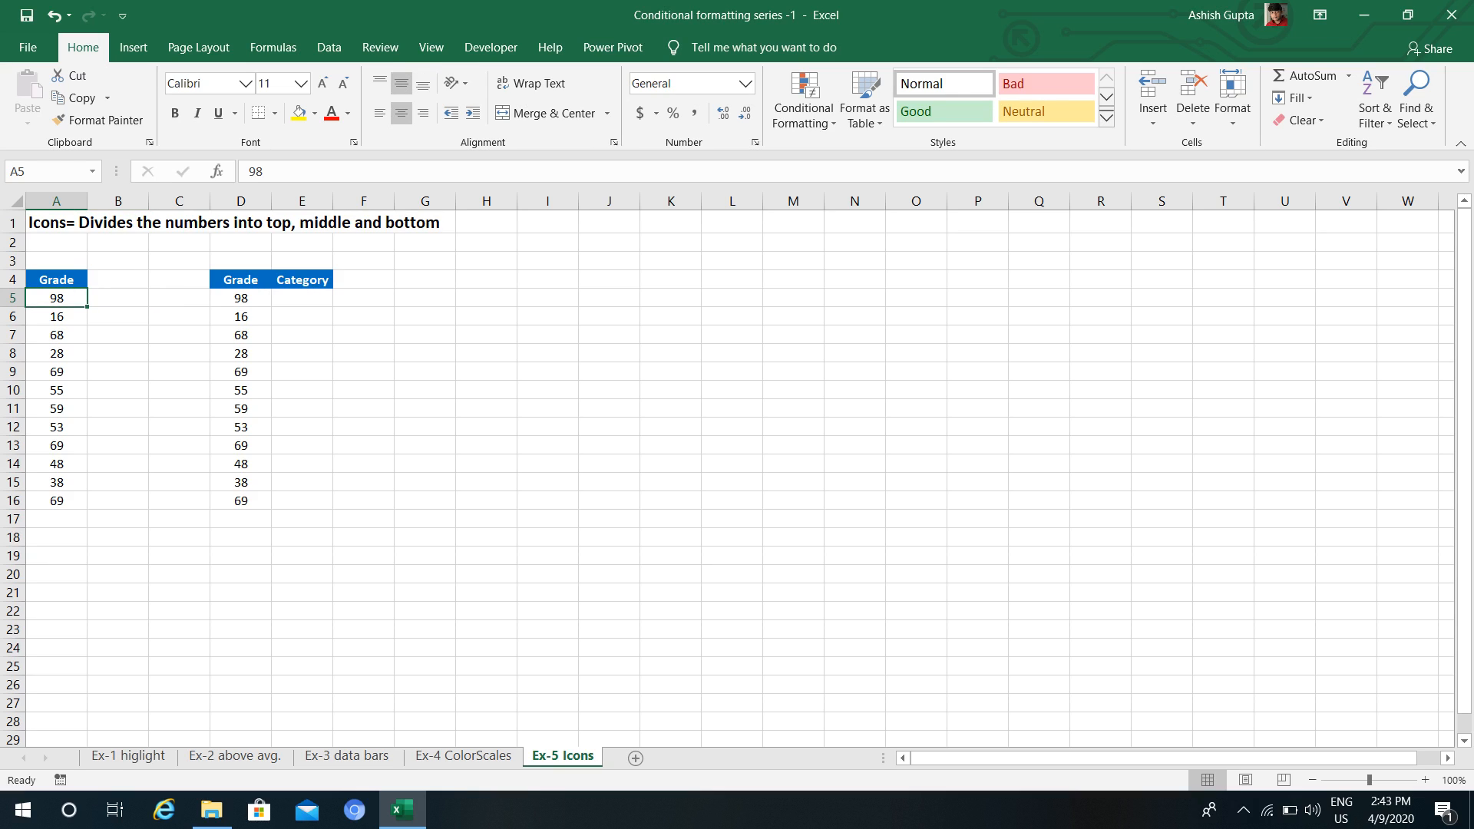
{"action": "key", "text": "ctrl+shift+Down"}
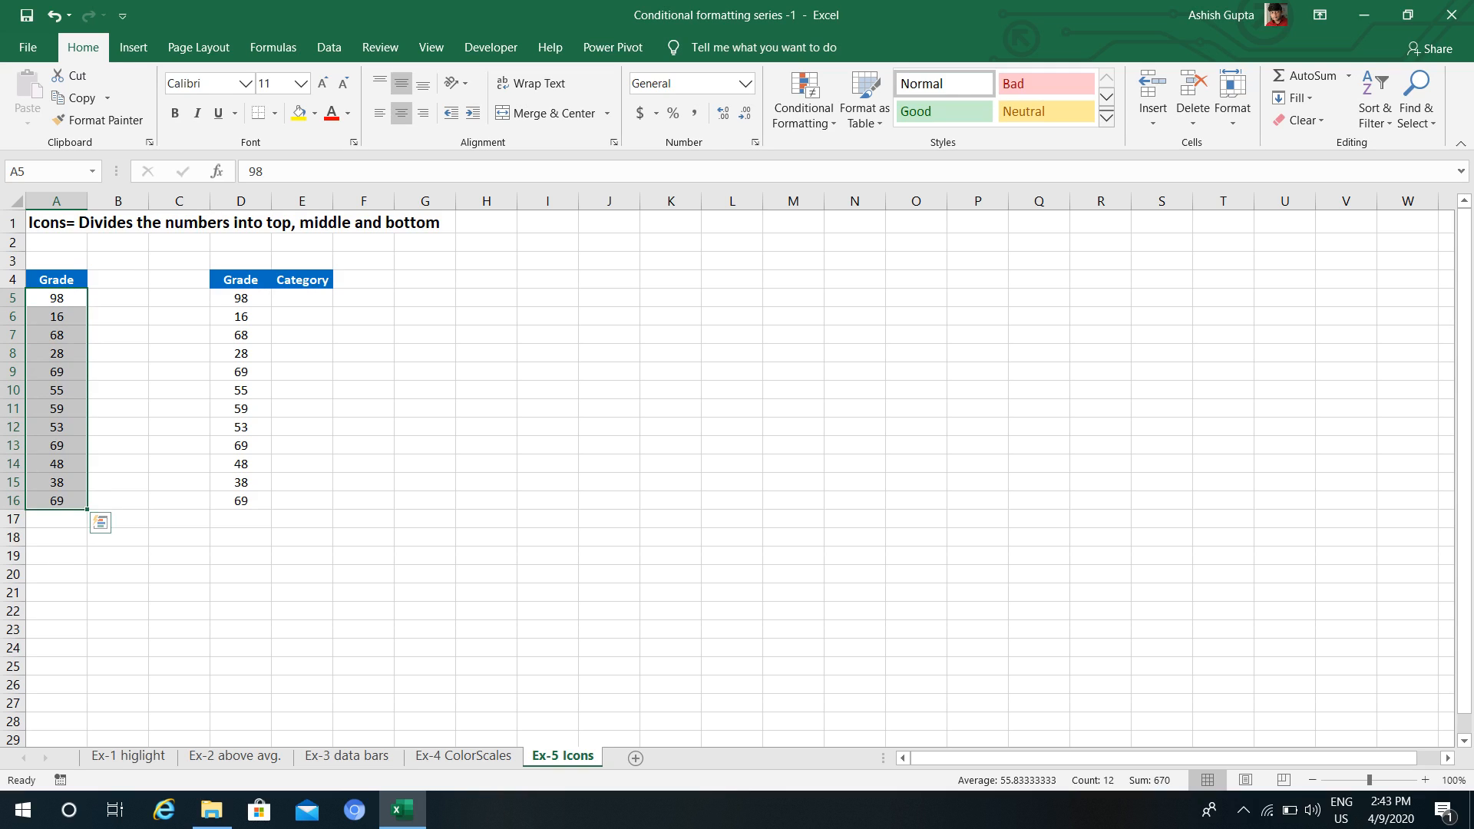
{"action": "left_click", "coordinate": [804, 112]}
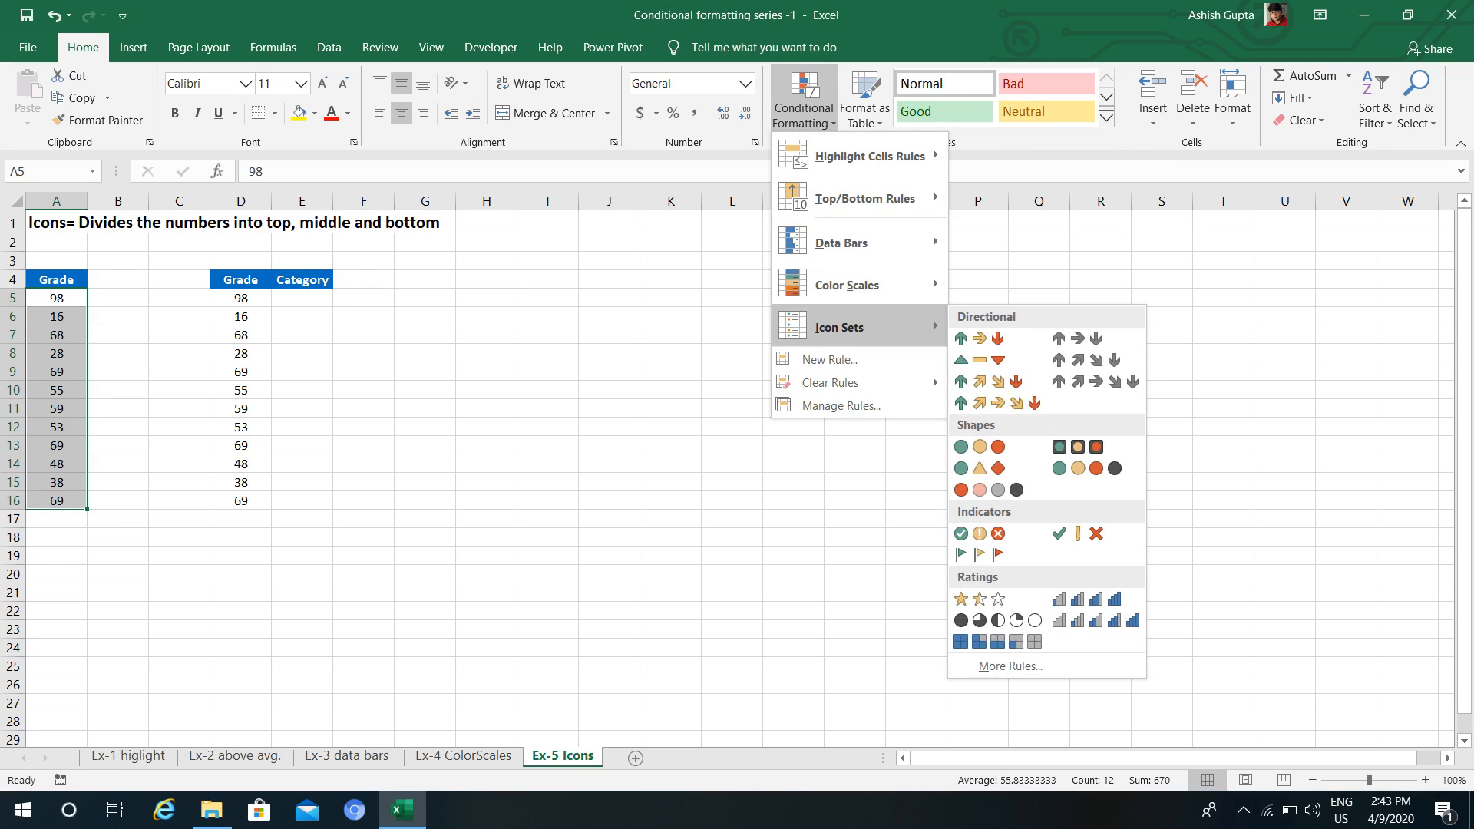
{"action": "left_click", "coordinate": [979, 337]}
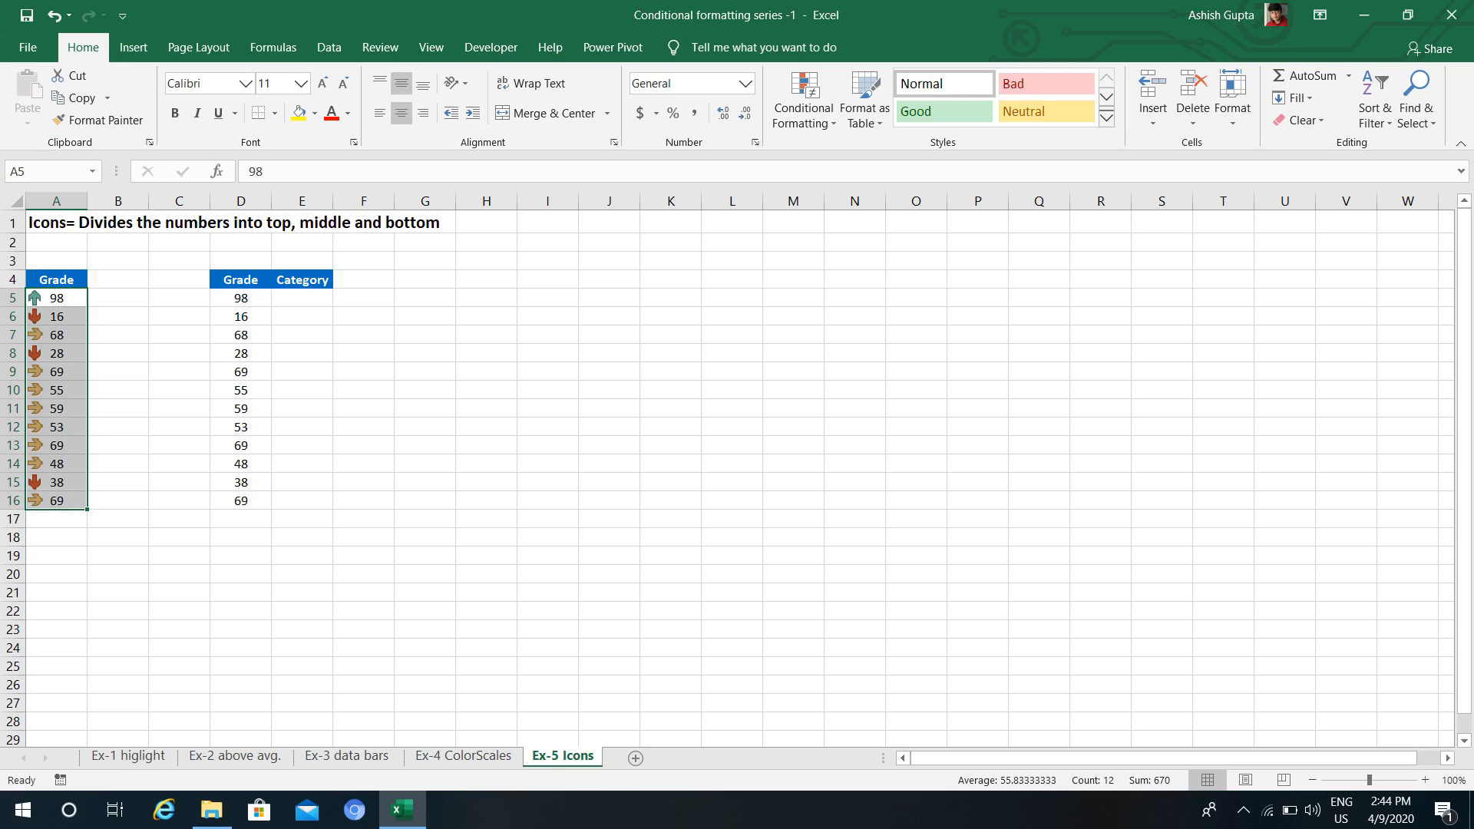
- Examine the icons on the grades in A5:A16 and the thresholds in their Icon Set rule, leaving the rule as it is
{"action": "left_click", "coordinate": [57, 298]}
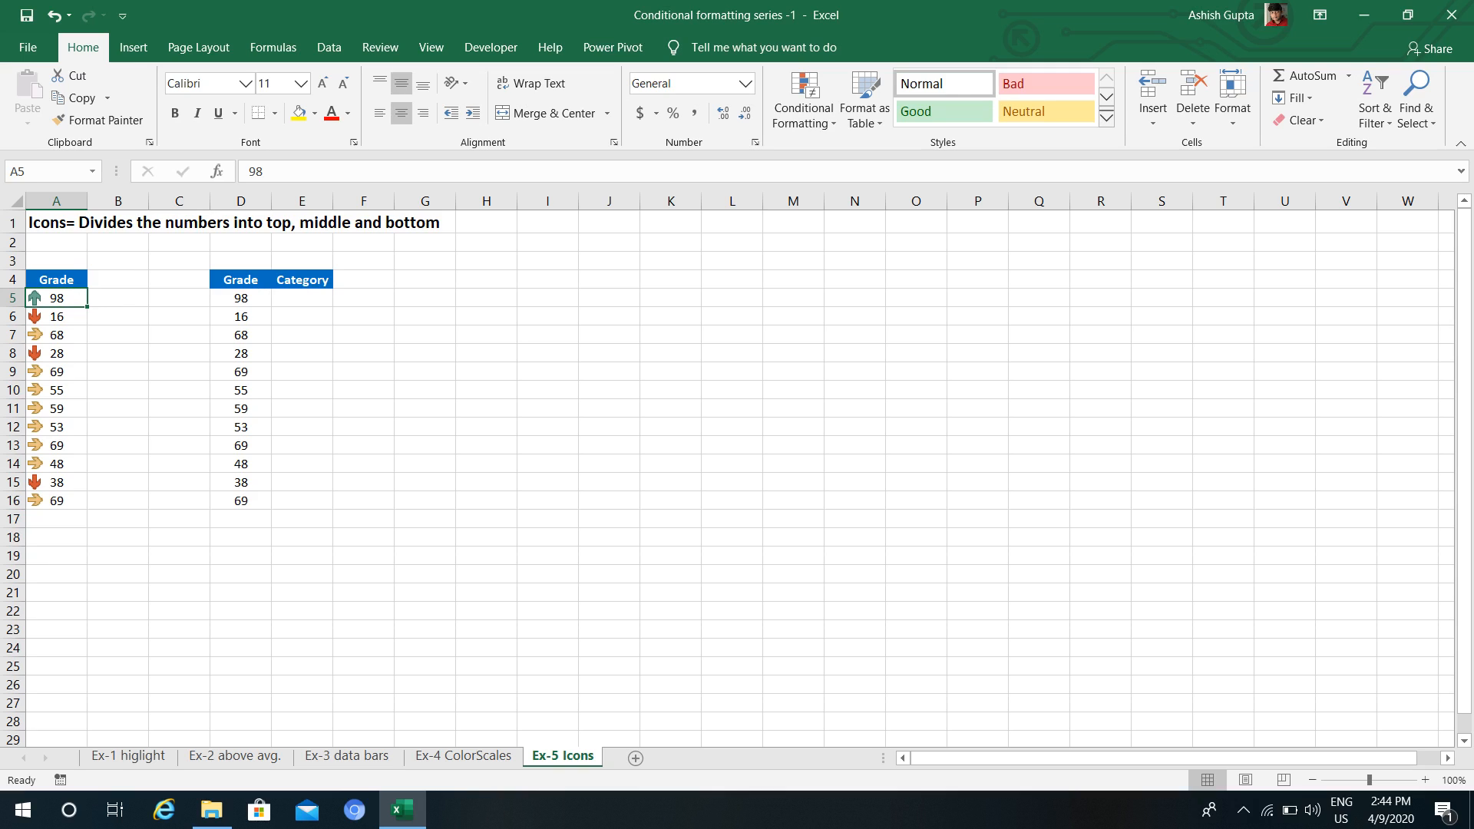
{"action": "left_click", "coordinate": [57, 317]}
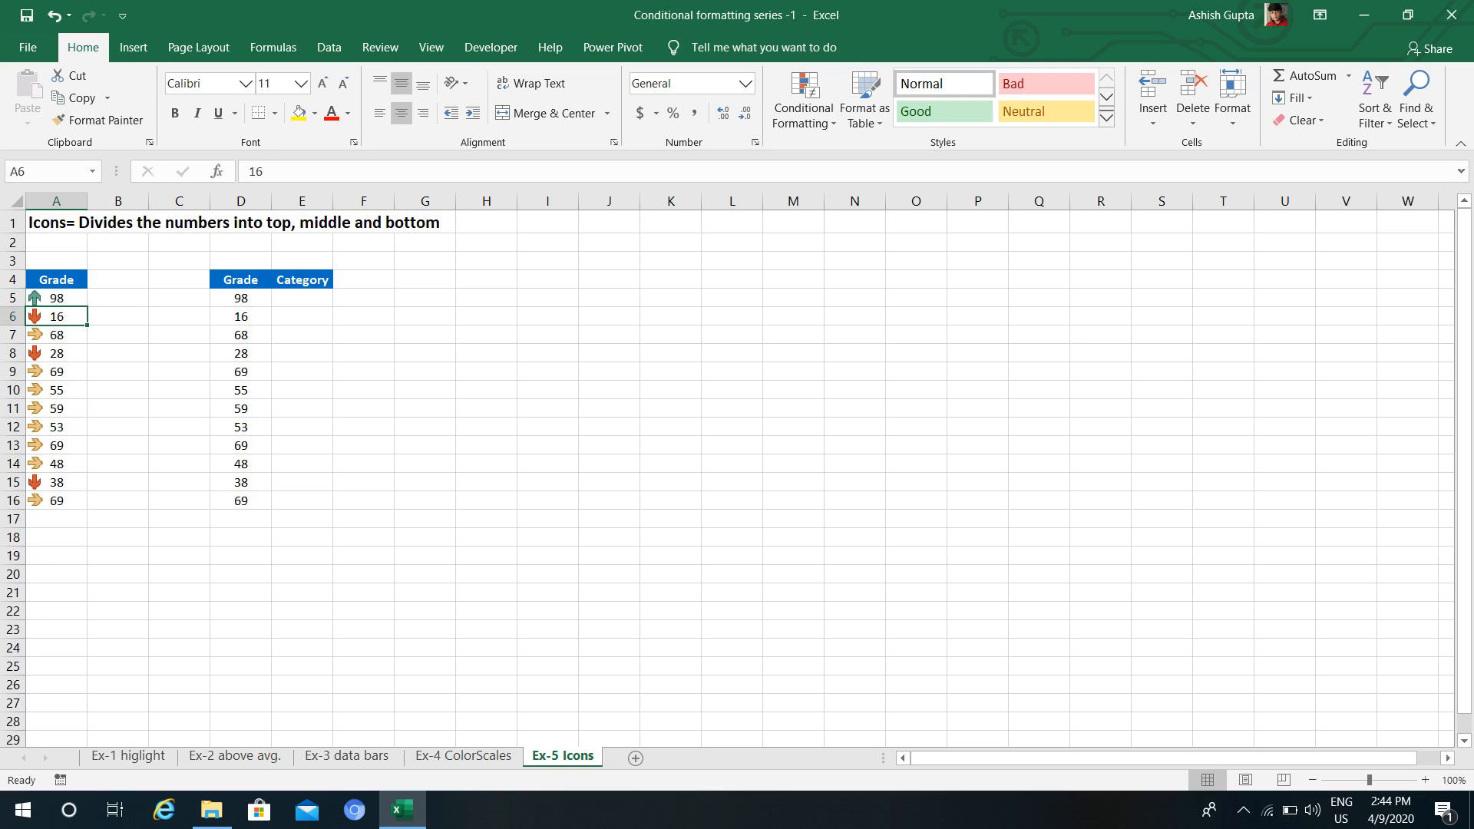
{"action": "left_click", "coordinate": [57, 335]}
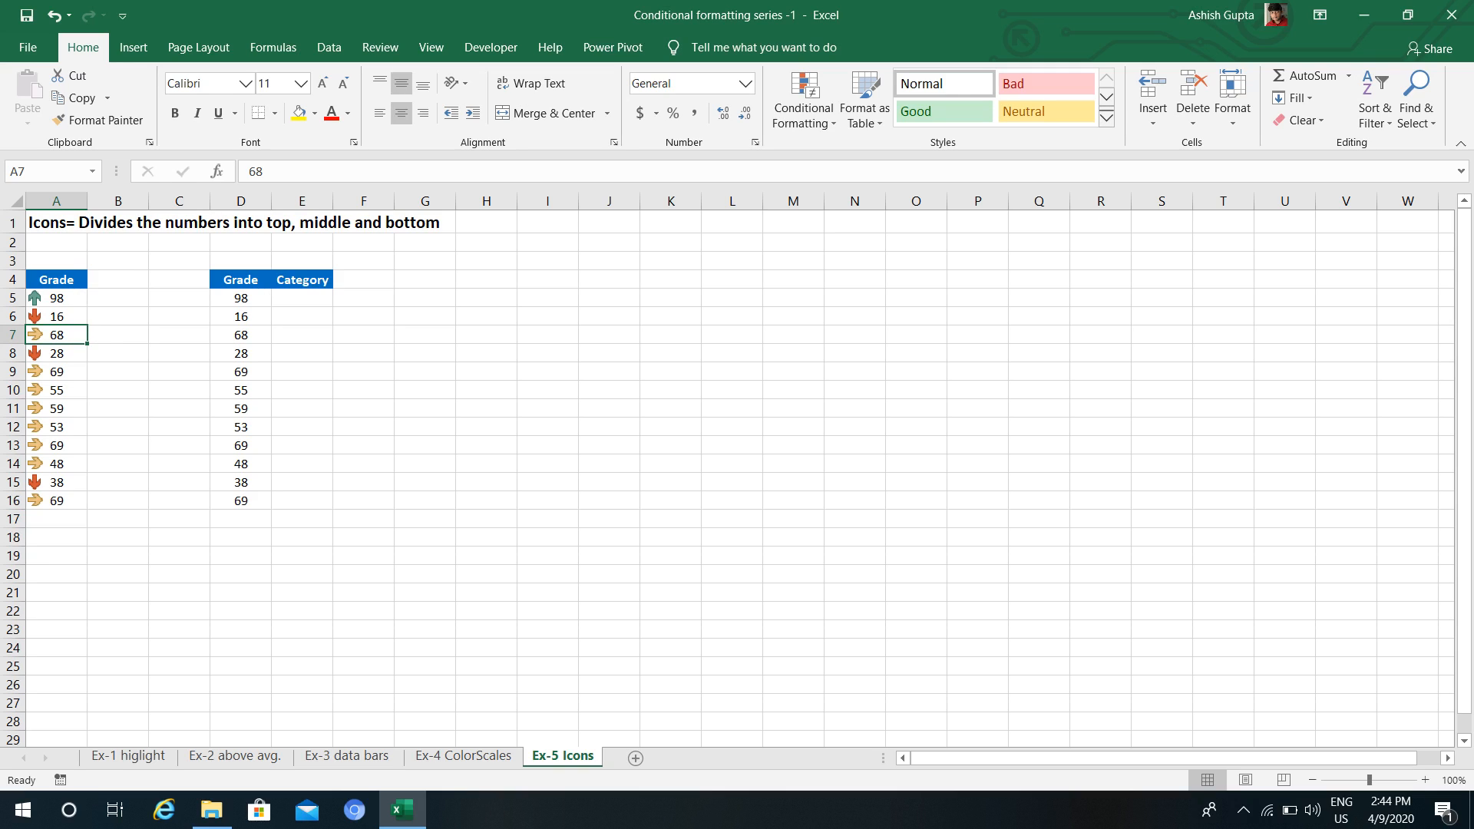
{"action": "key", "text": "Up"}
{"action": "key", "text": "Up"}
{"action": "key", "text": "ctrl+shift+Down"}
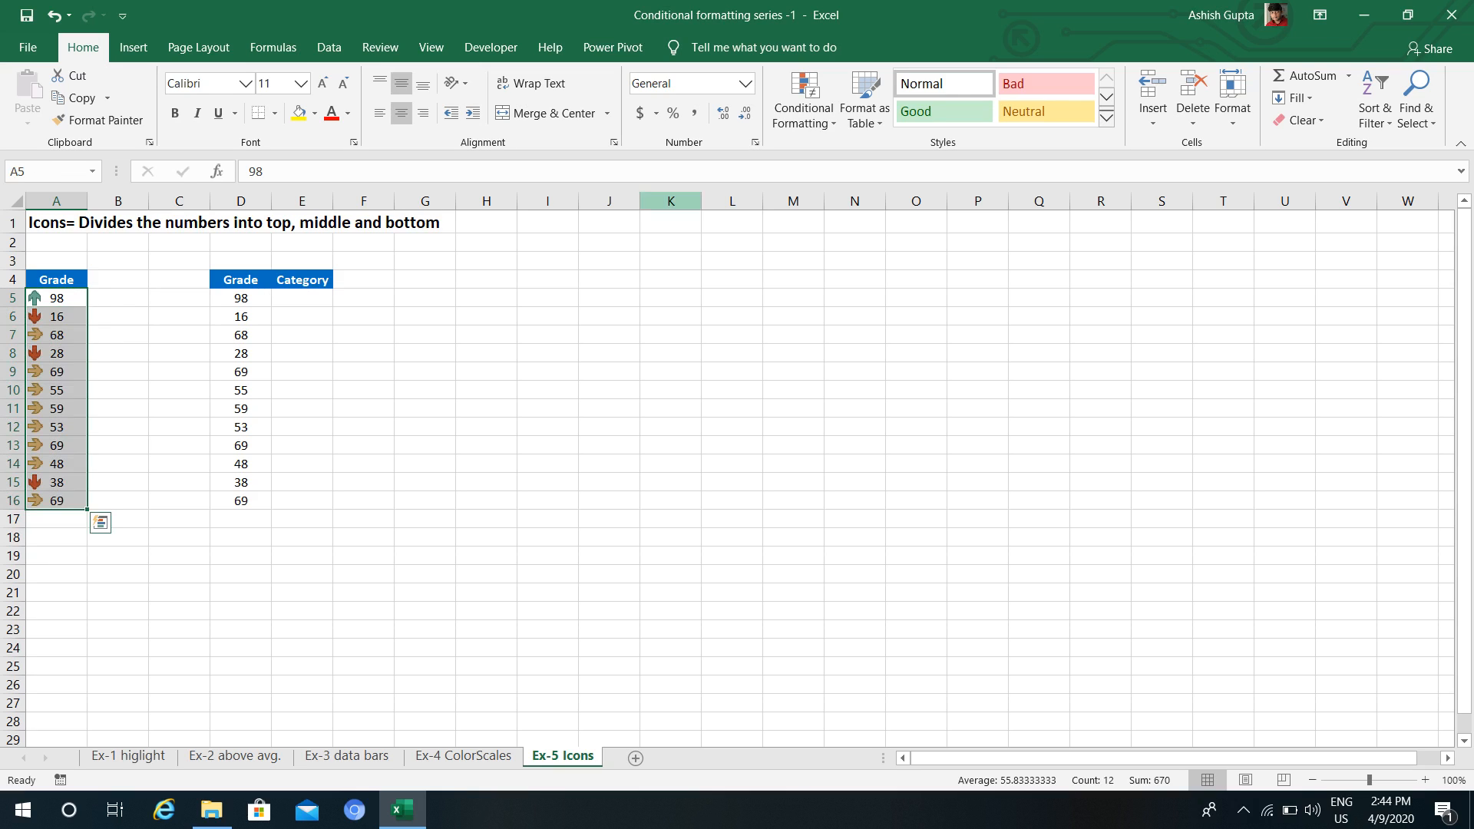
{"action": "left_click", "coordinate": [804, 100]}
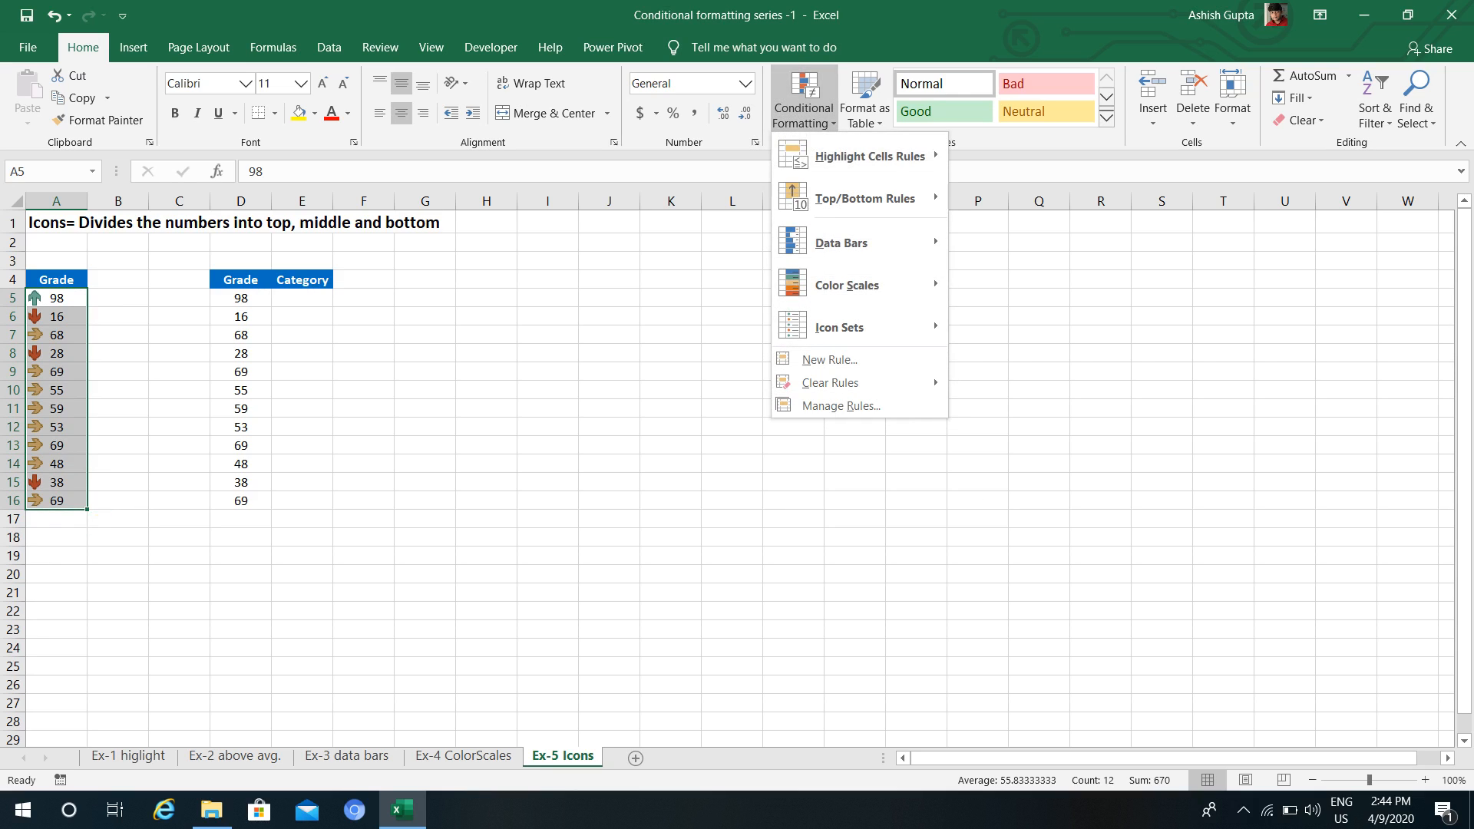
{"action": "key", "text": "Escape"}
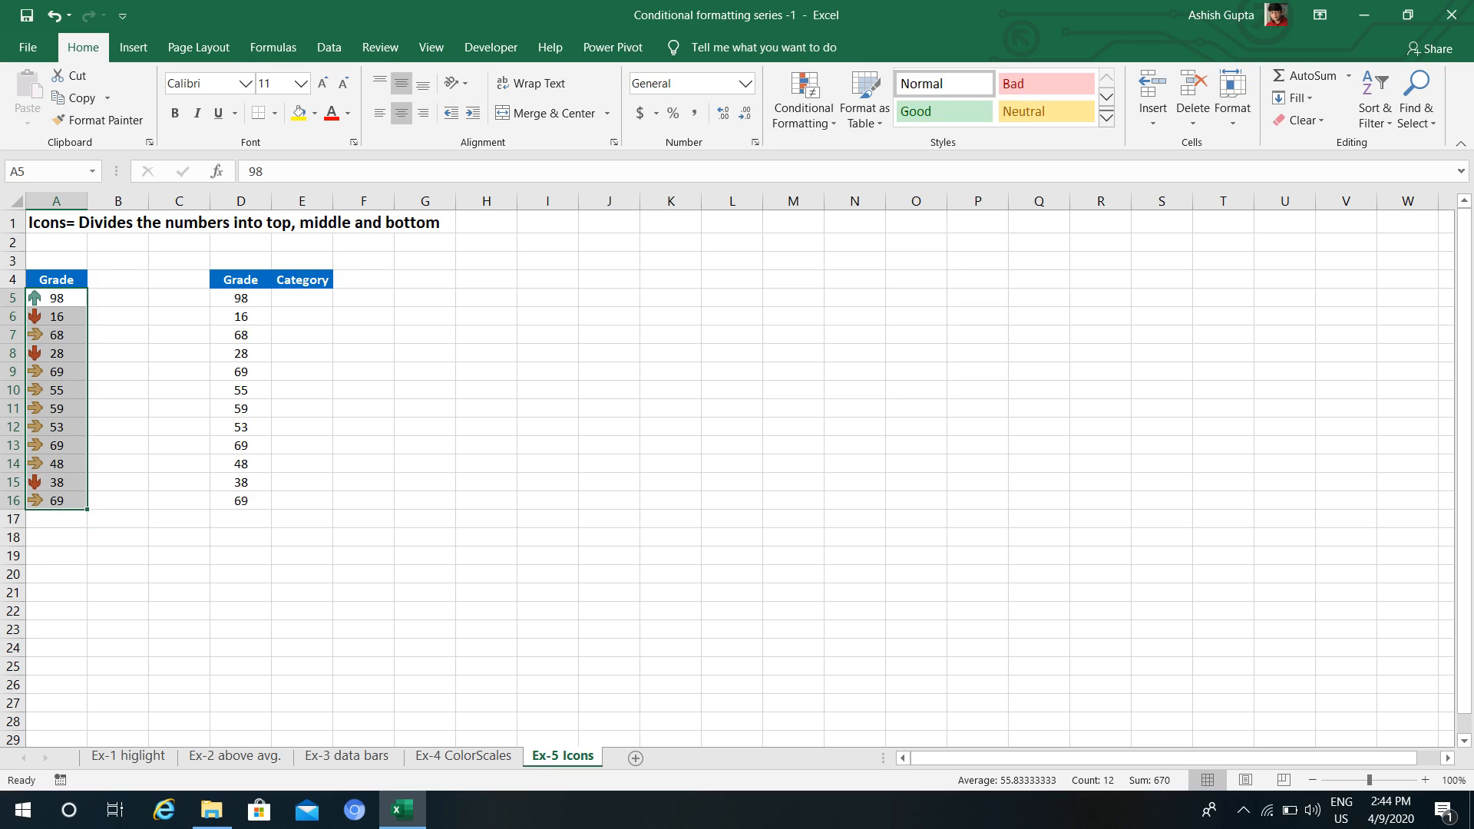
{"action": "key", "text": "alt+h"}
{"action": "key", "text": "l"}
{"action": "key", "text": "r"}
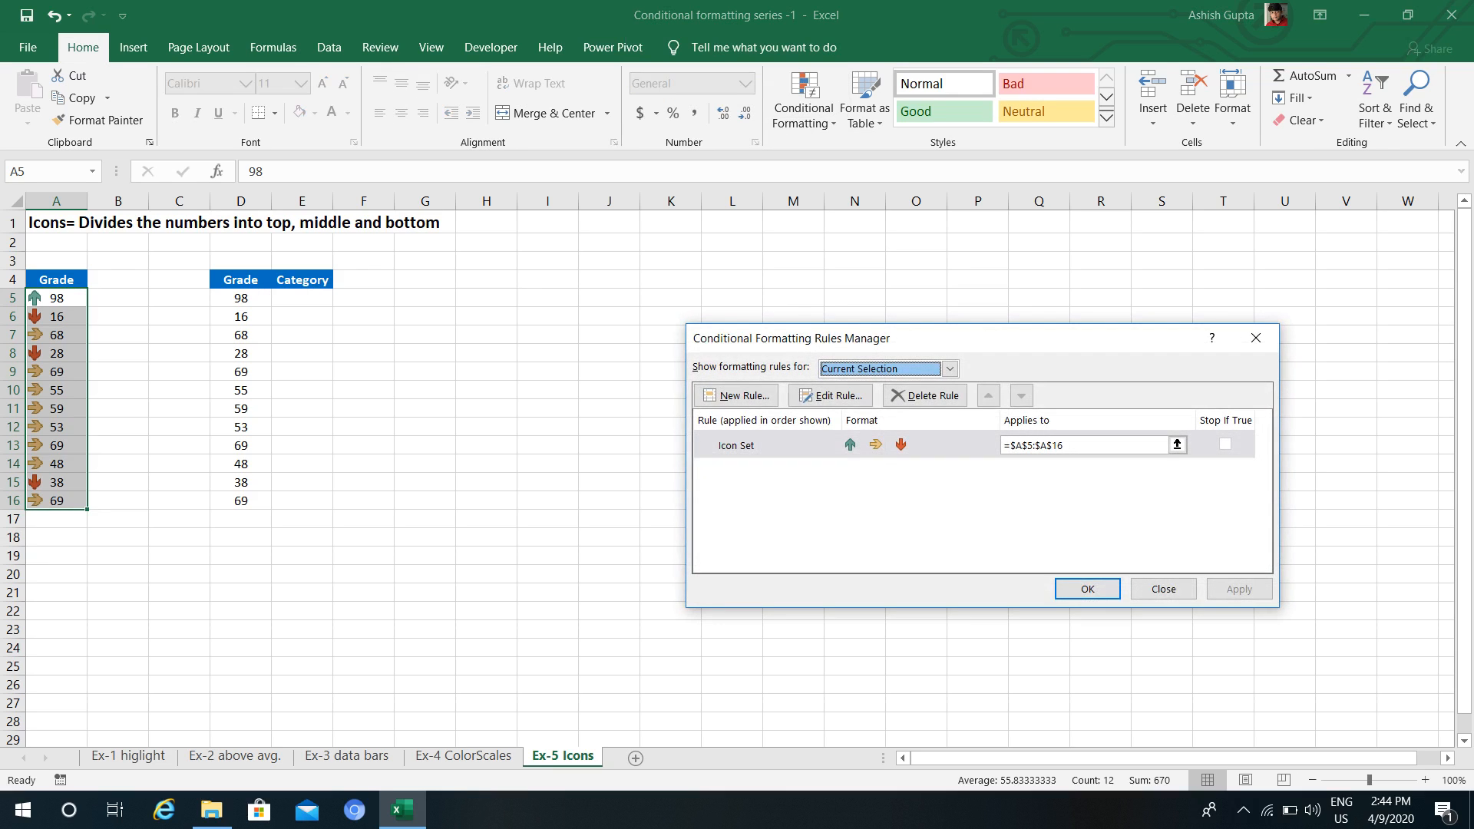
{"action": "key", "text": "alt+e"}
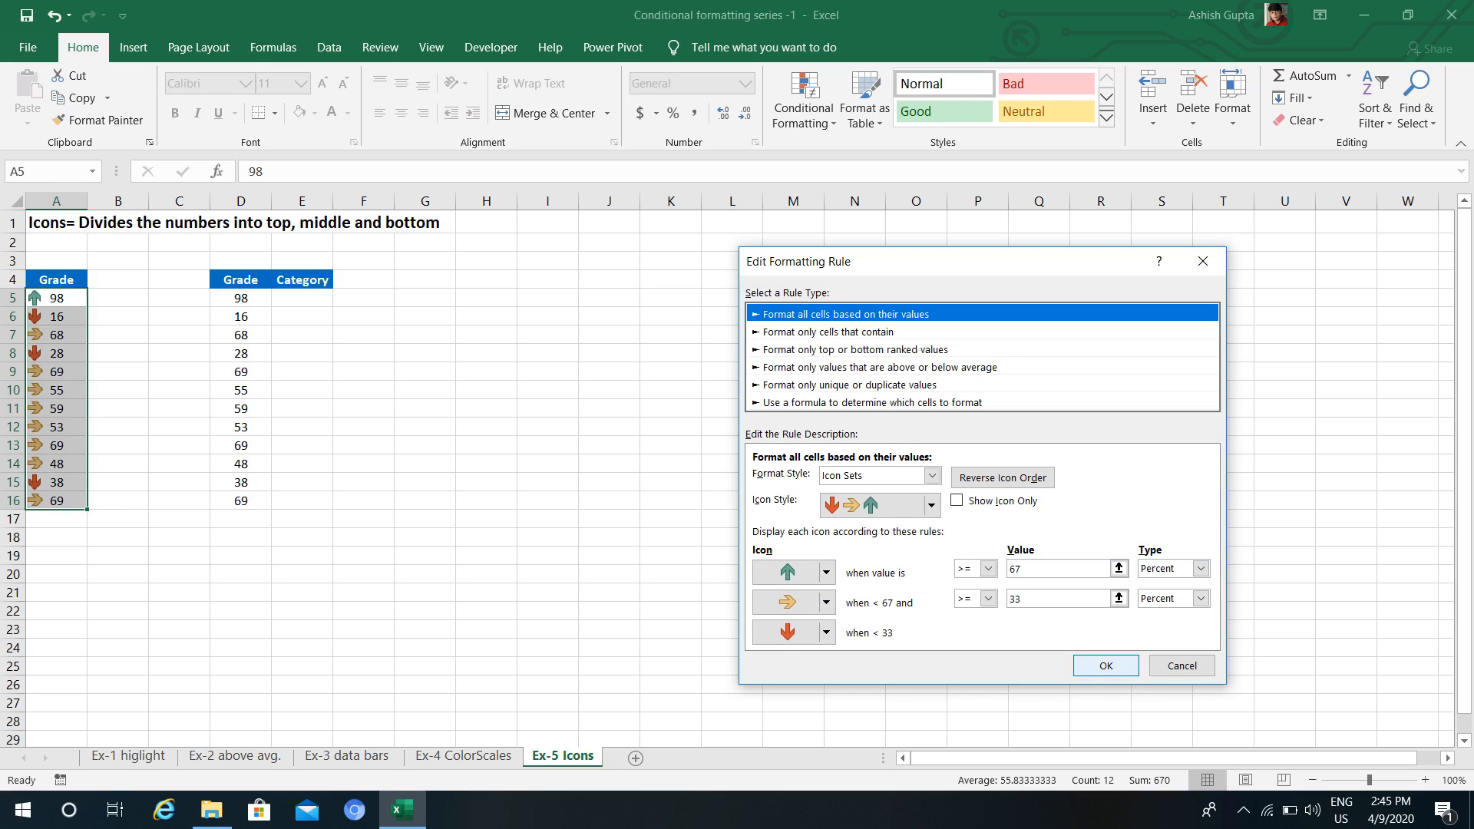
{"action": "left_click", "coordinate": [1105, 666]}
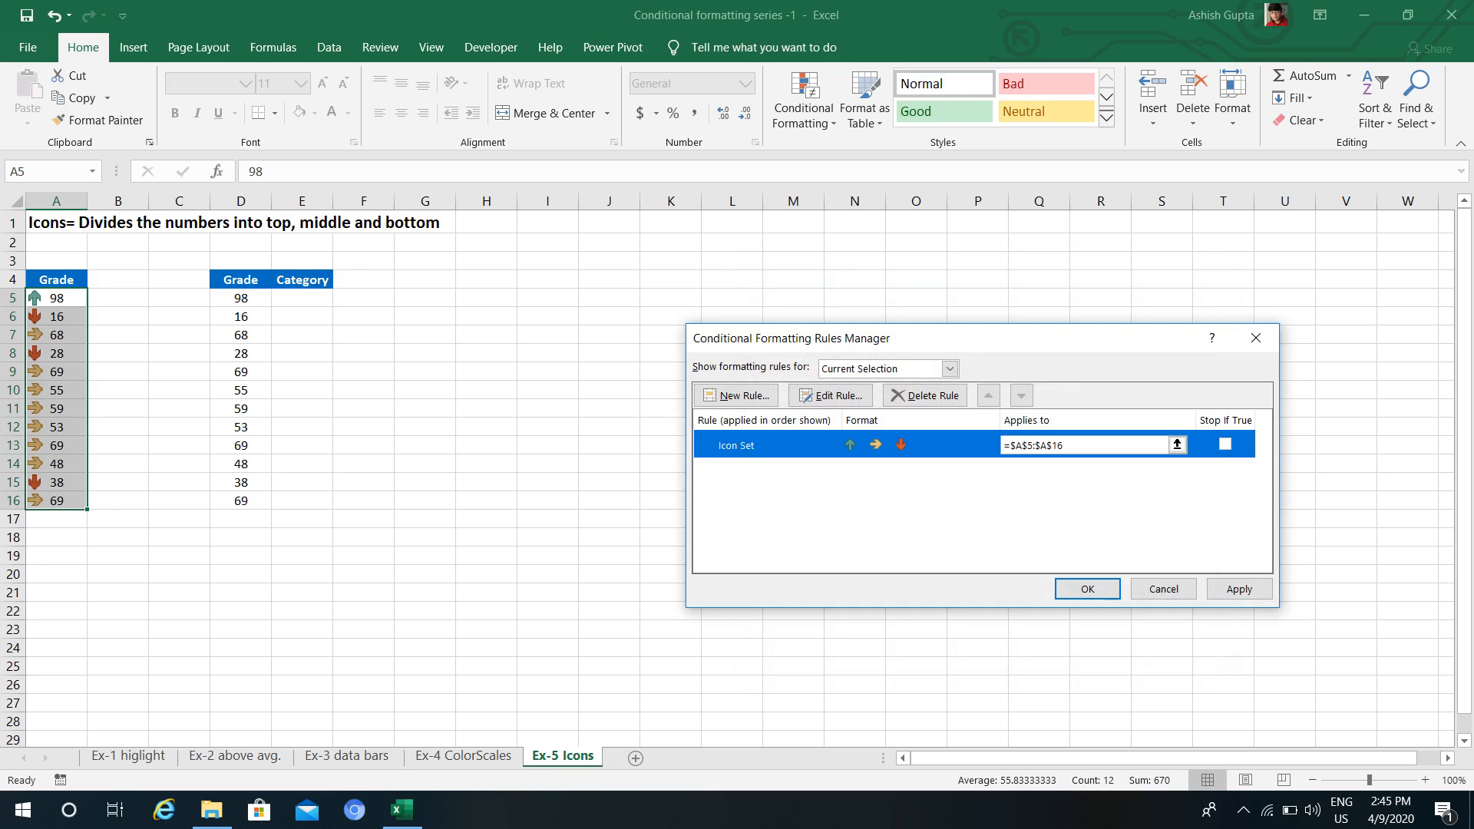
{"action": "left_click", "coordinate": [1164, 589]}
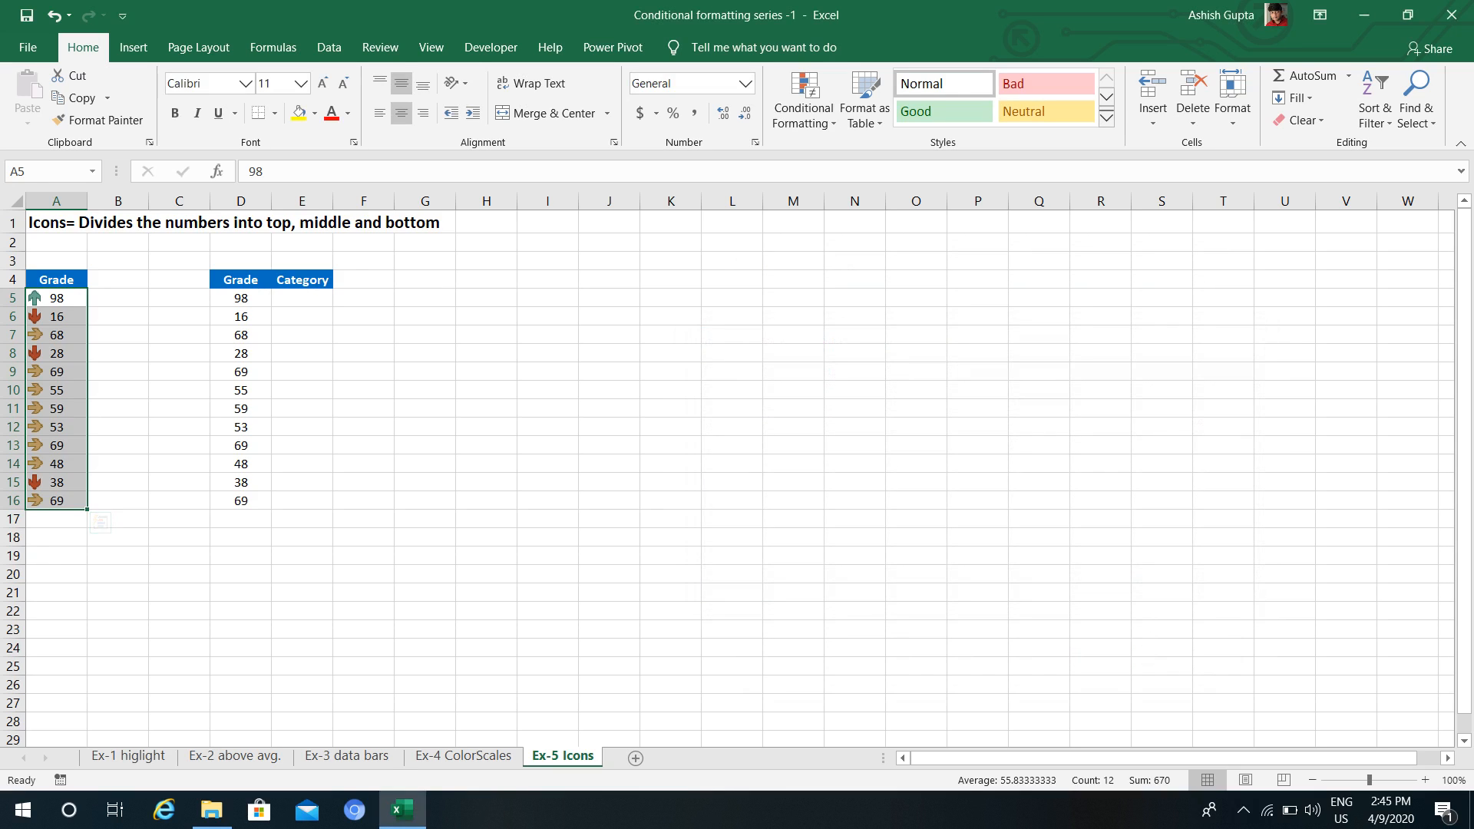
- Enter the formula =D5 in the first Category cell, E5, and fill it down to E16
{"action": "left_click", "coordinate": [302, 298]}
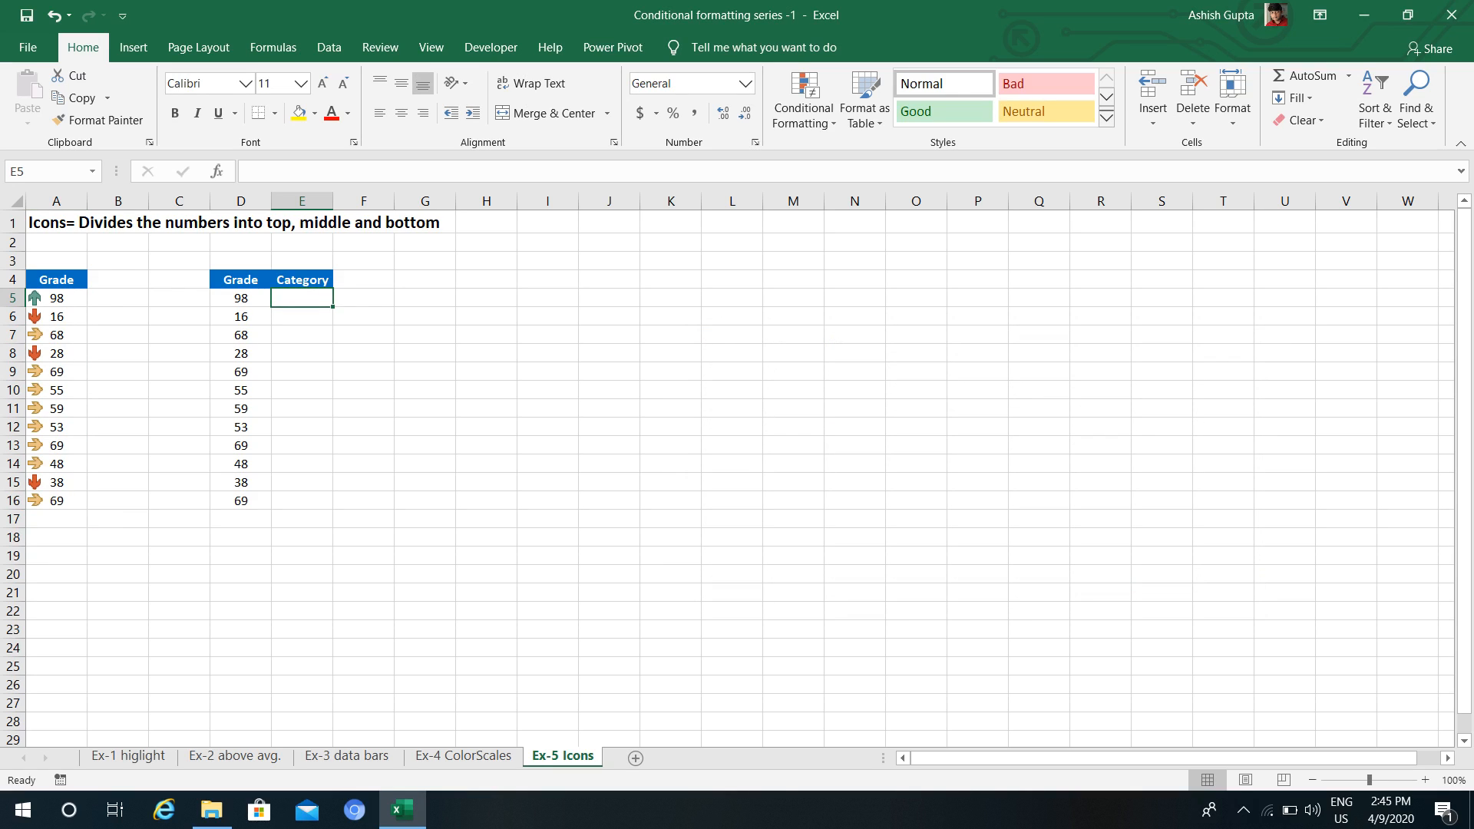
{"action": "type", "text": "="}
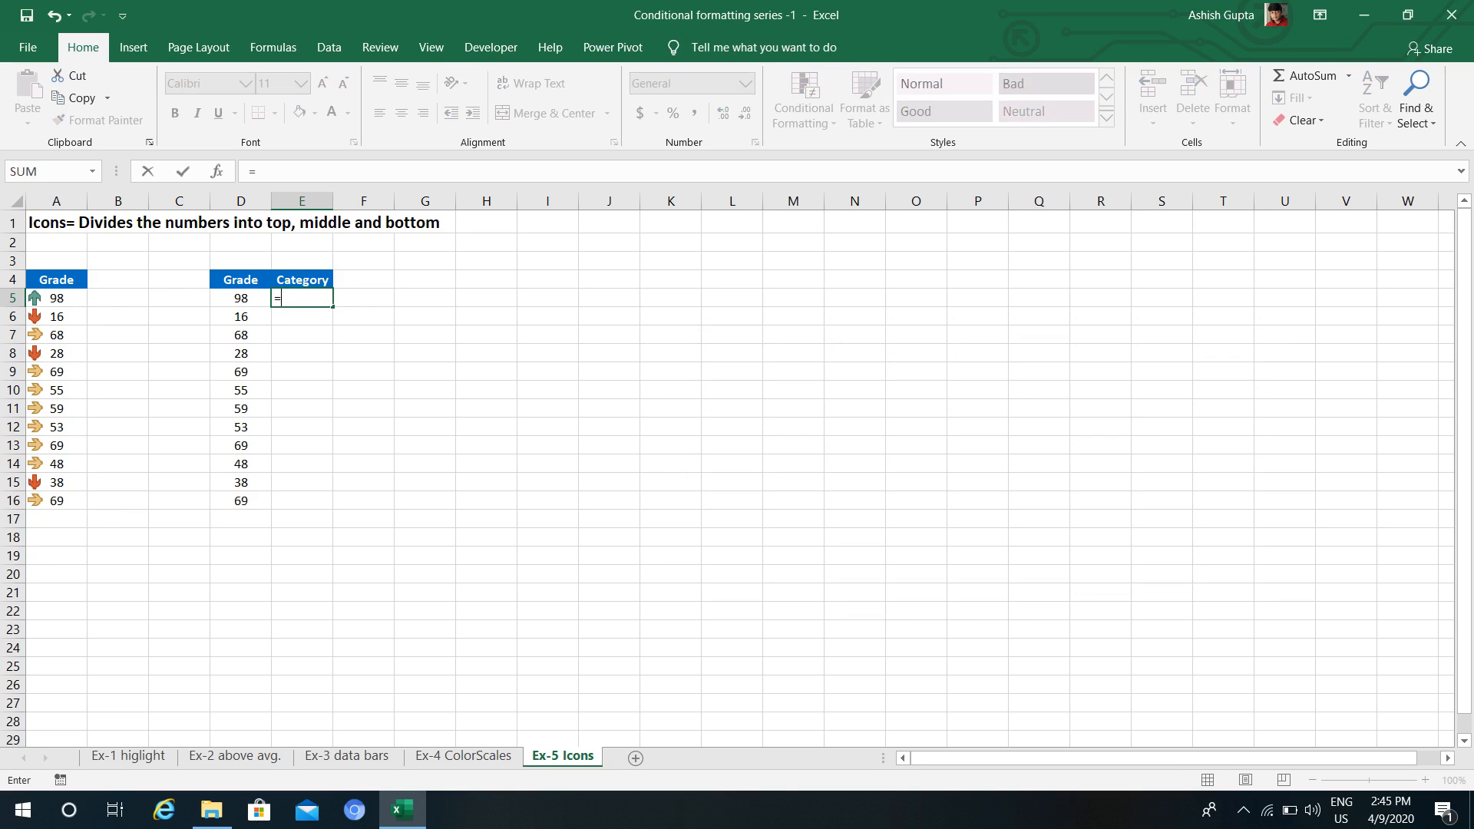
{"action": "left_click", "coordinate": [240, 298]}
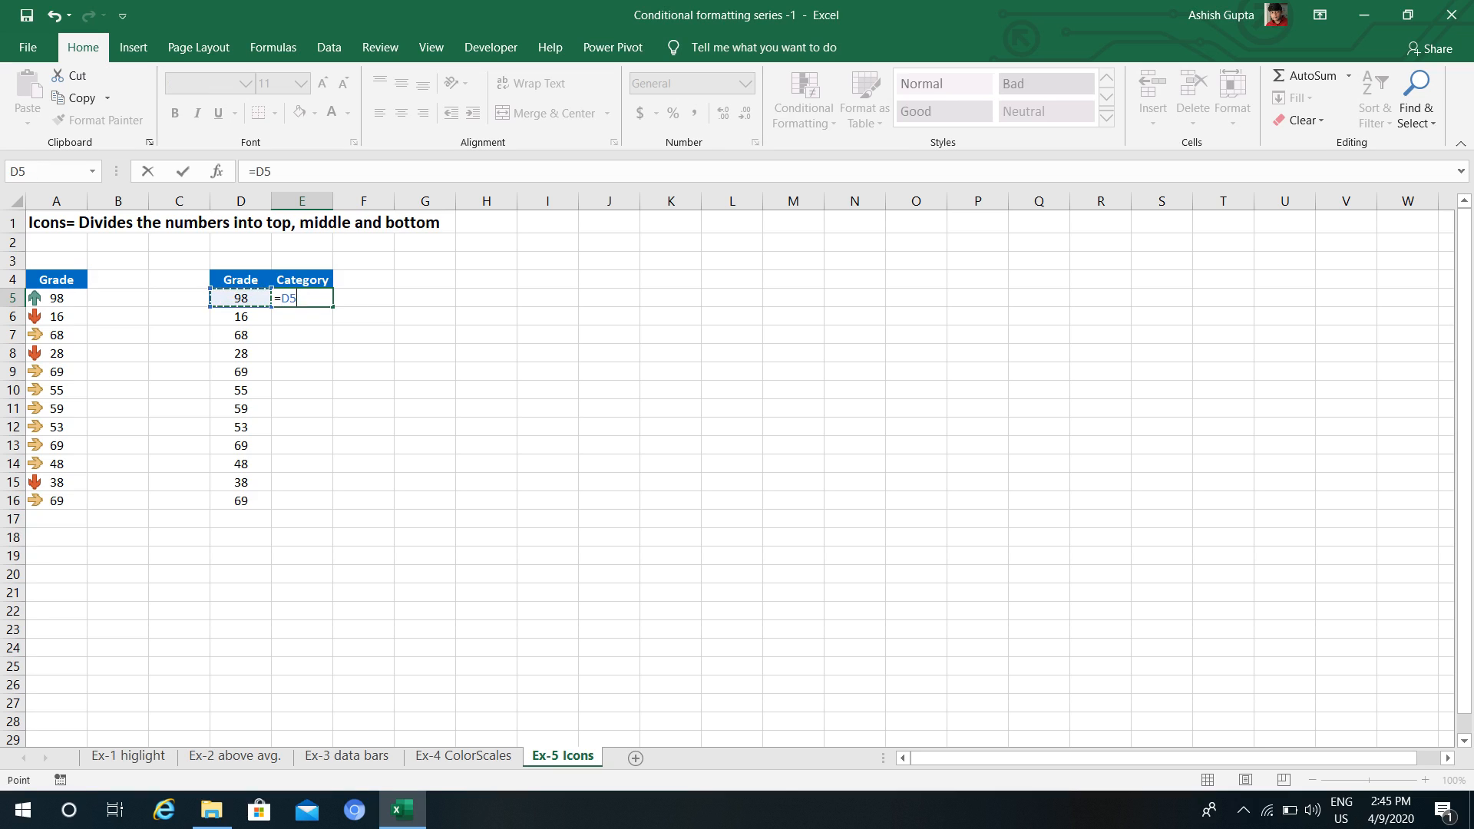
{"action": "key", "text": "Return"}
{"action": "left_click", "coordinate": [302, 298]}
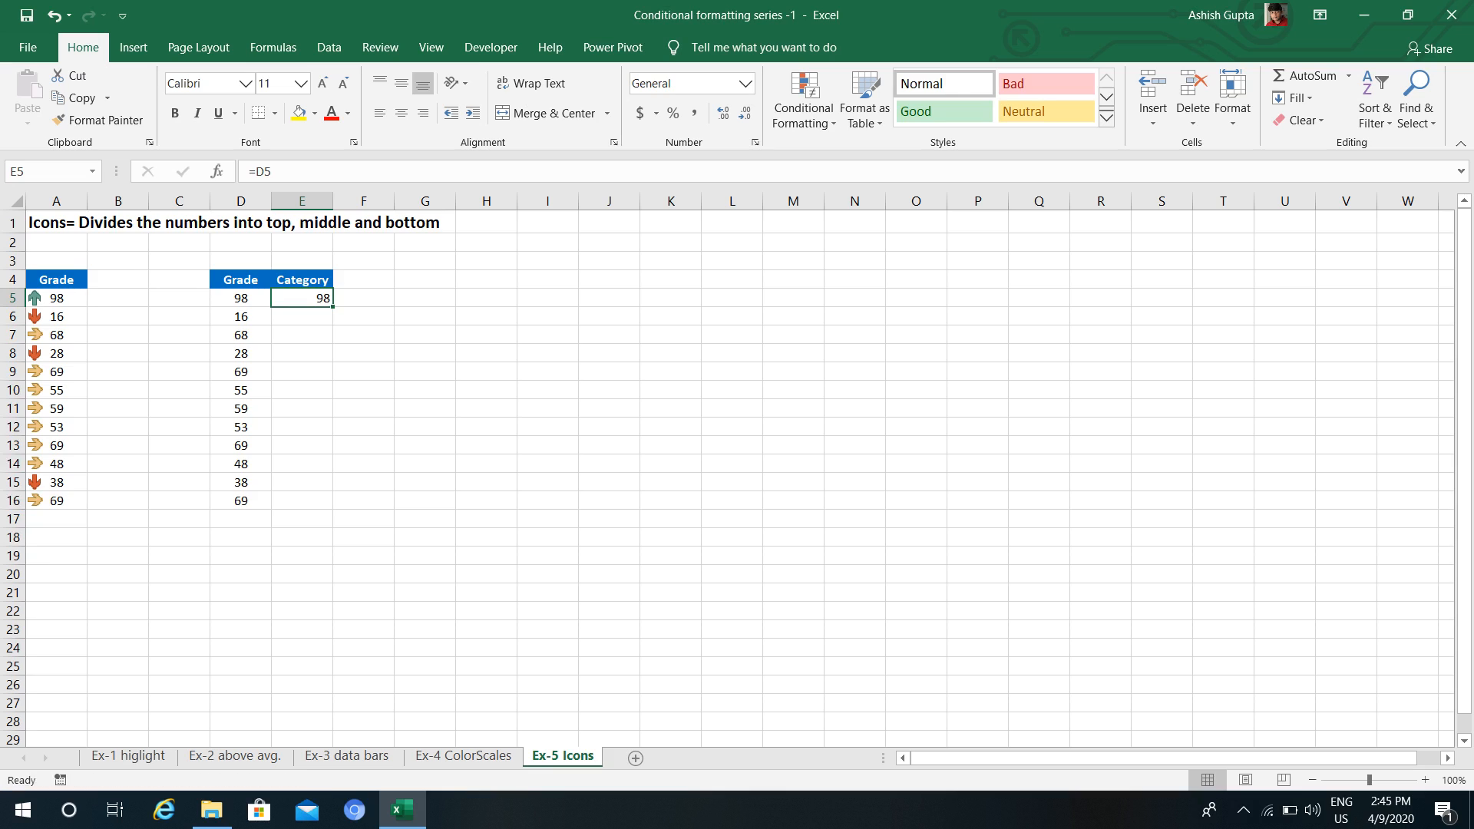
{"action": "double_click", "coordinate": [333, 306]}
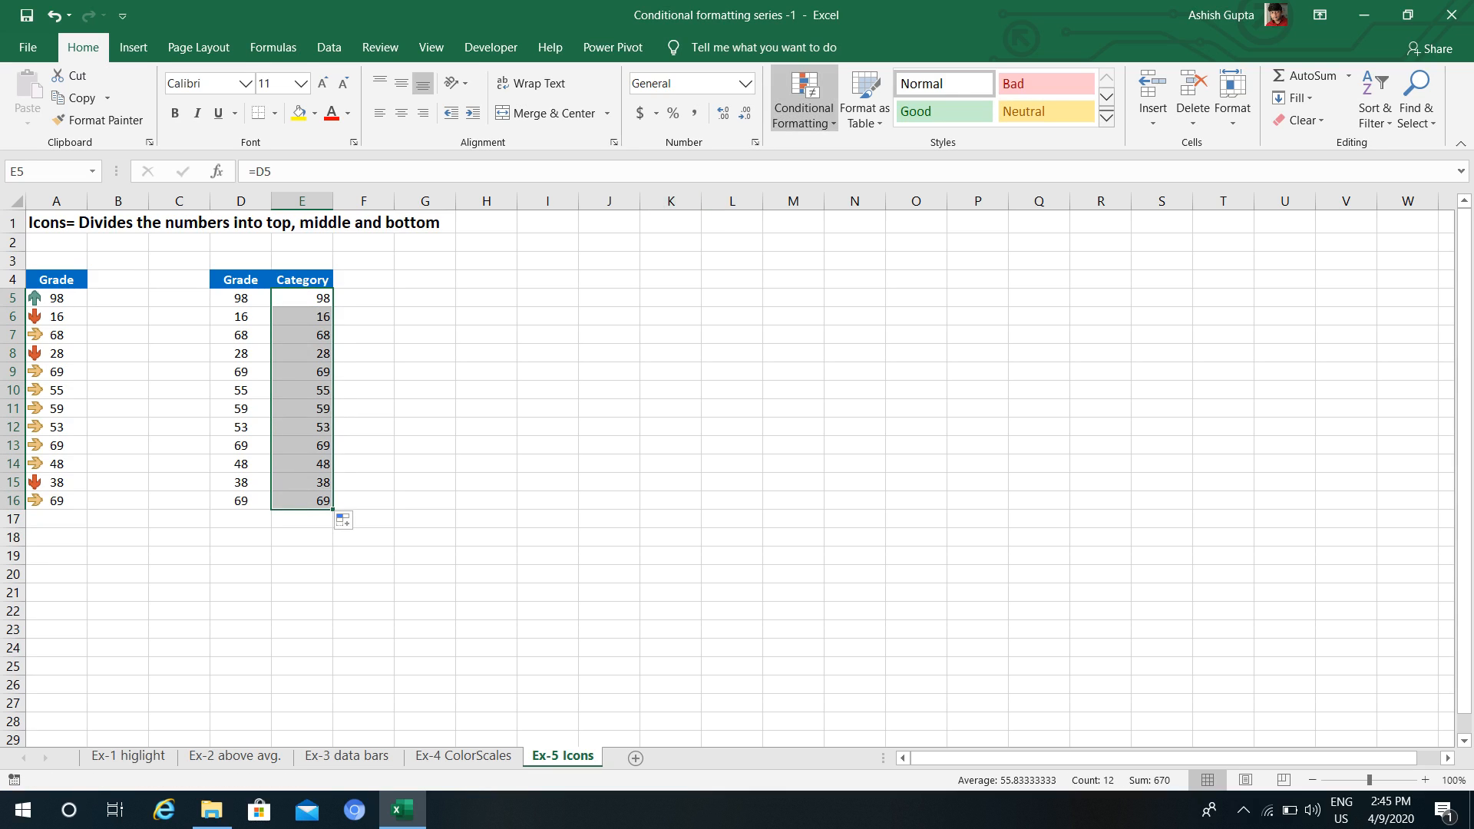
- Apply the 3 Arrows (Colored) icon set to the Category values in E5:E16
{"action": "left_click", "coordinate": [804, 99]}
{"action": "mouse_move", "coordinate": [860, 327]}
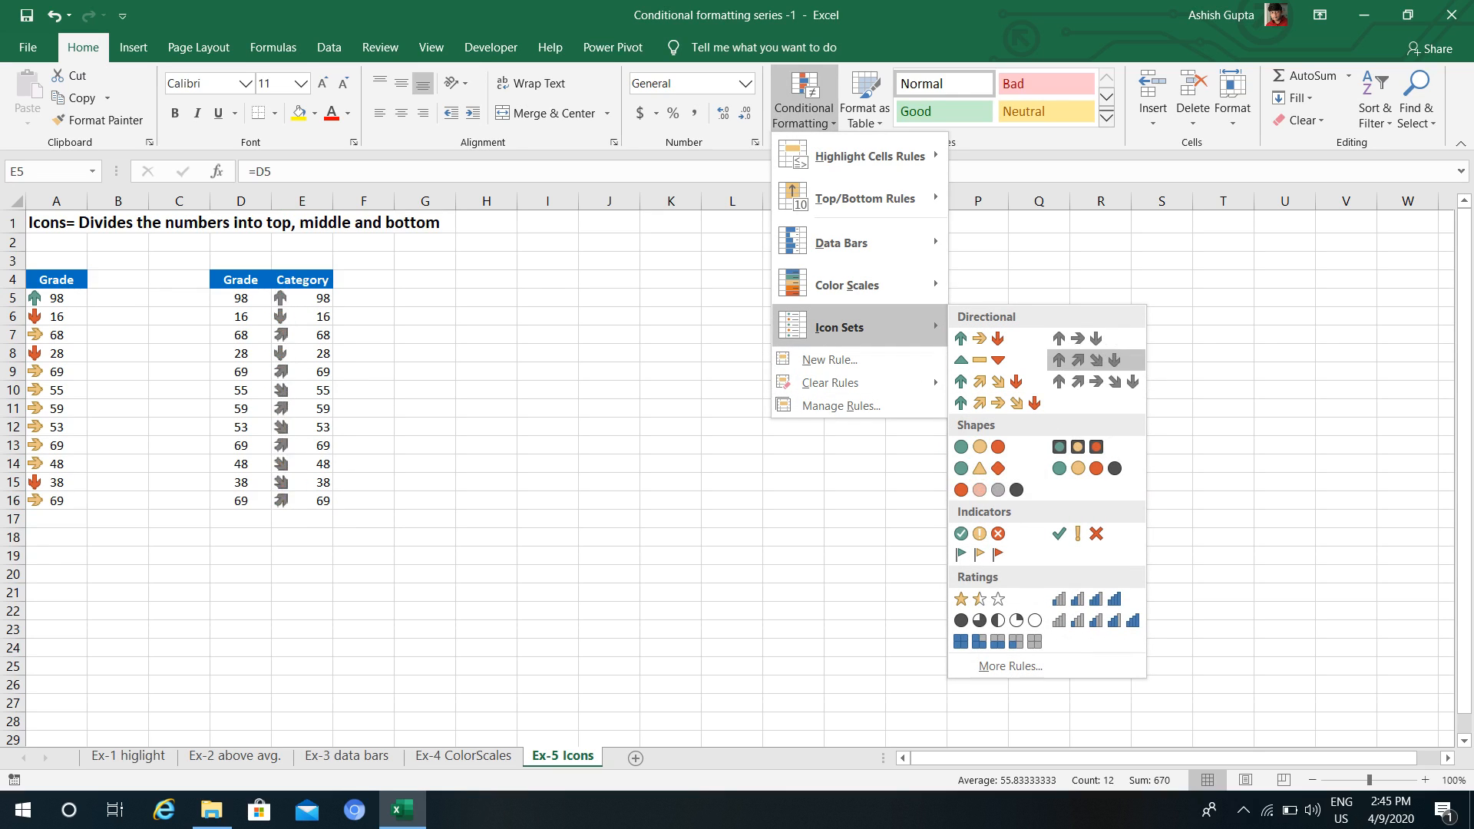
{"action": "left_click", "coordinate": [979, 337]}
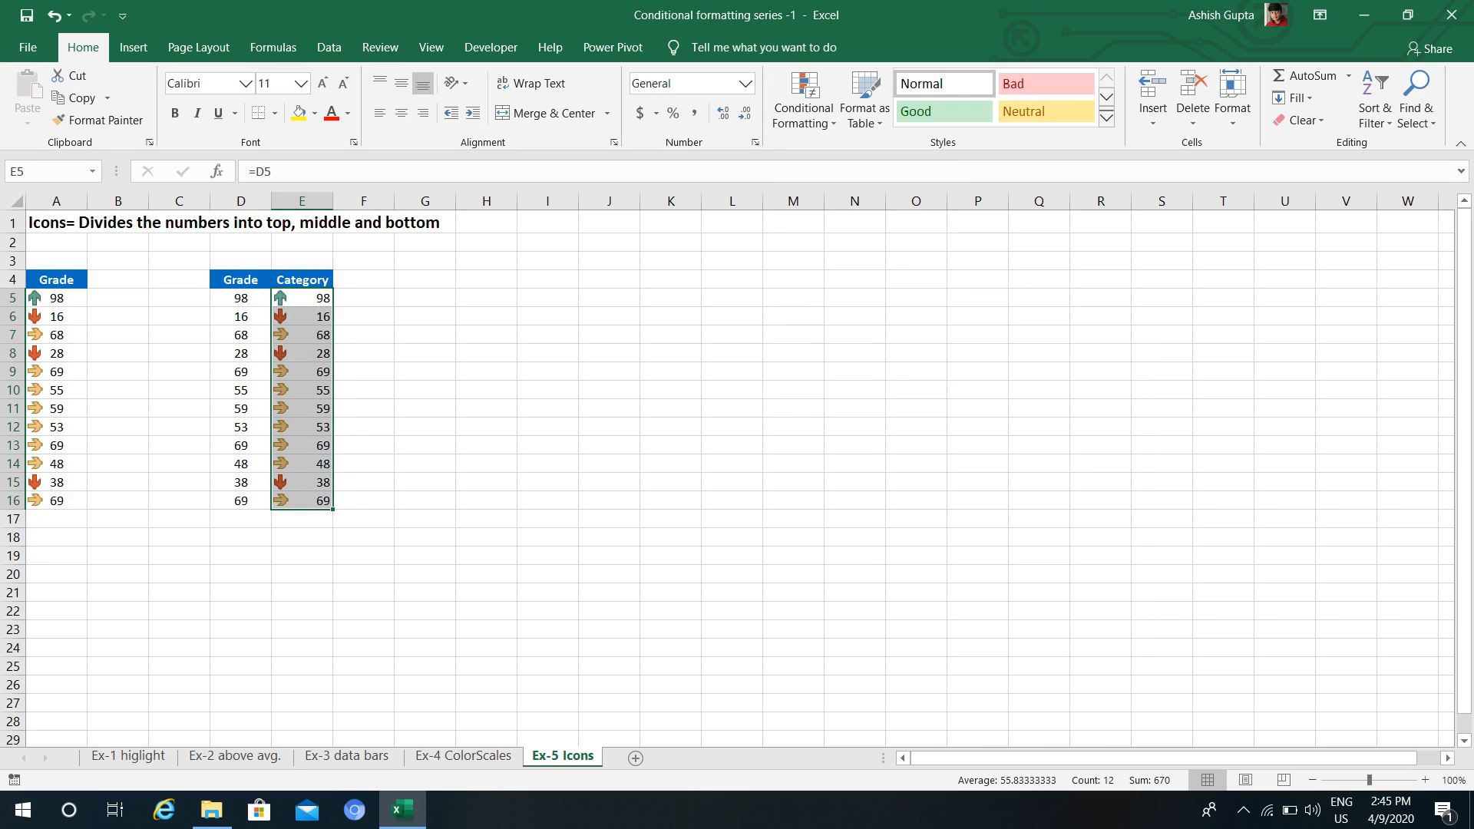
- Edit the Icon Set rule on the Category cells E5:E16 to show only the icons, hiding the numbers
{"action": "left_click", "coordinate": [804, 108]}
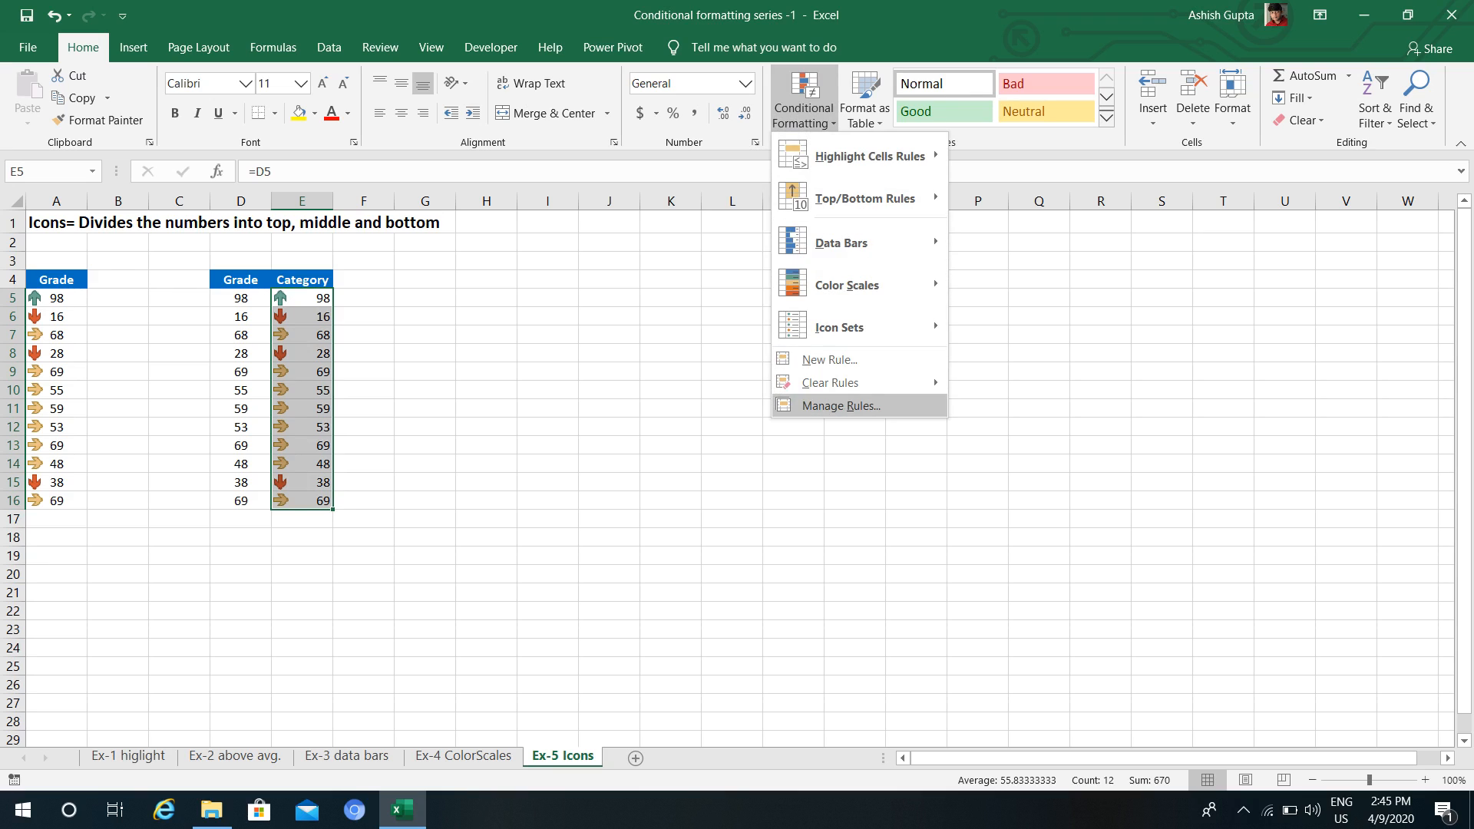
{"action": "left_click", "coordinate": [841, 406]}
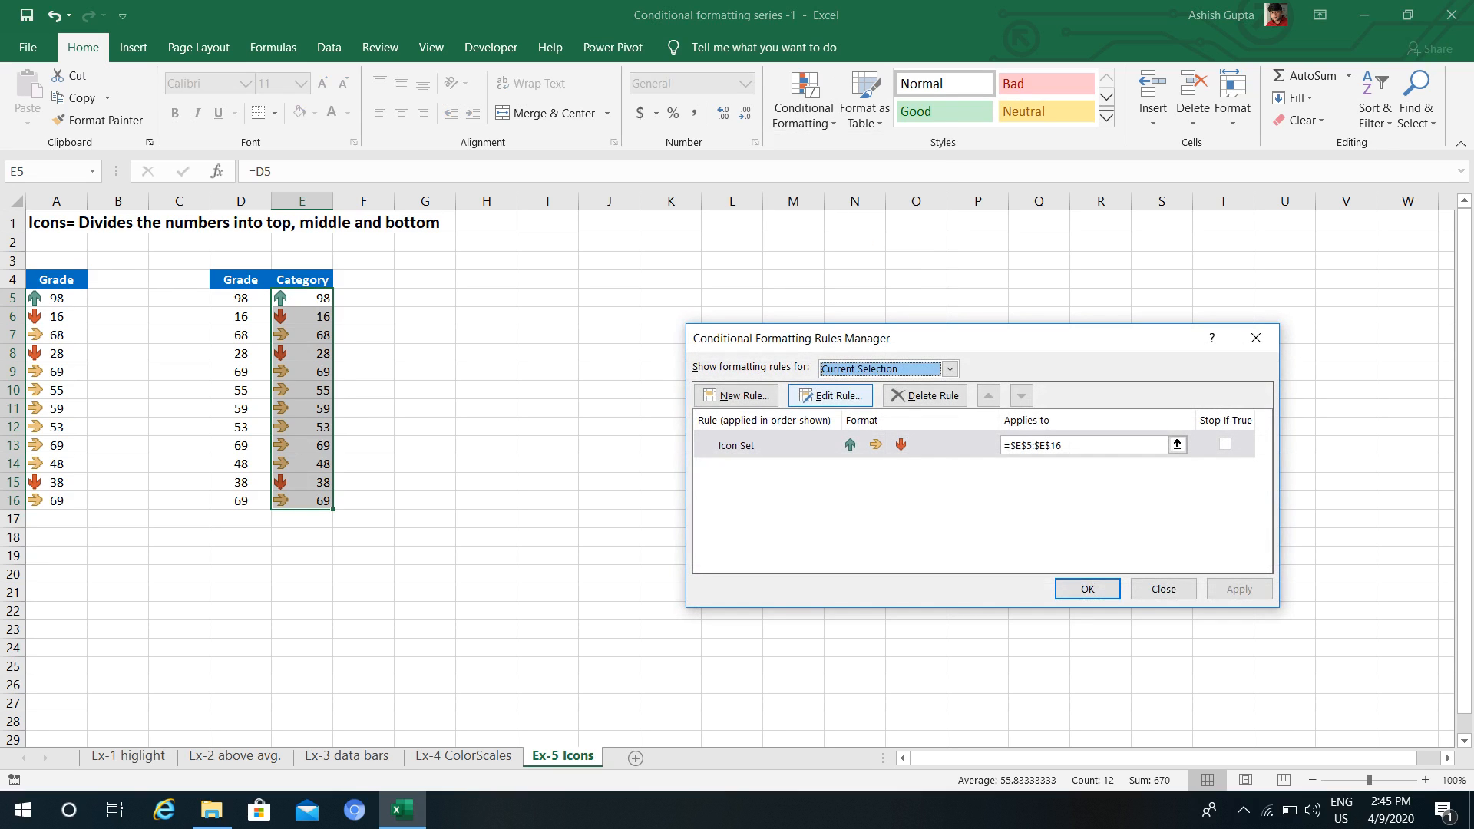
{"action": "left_click", "coordinate": [830, 395]}
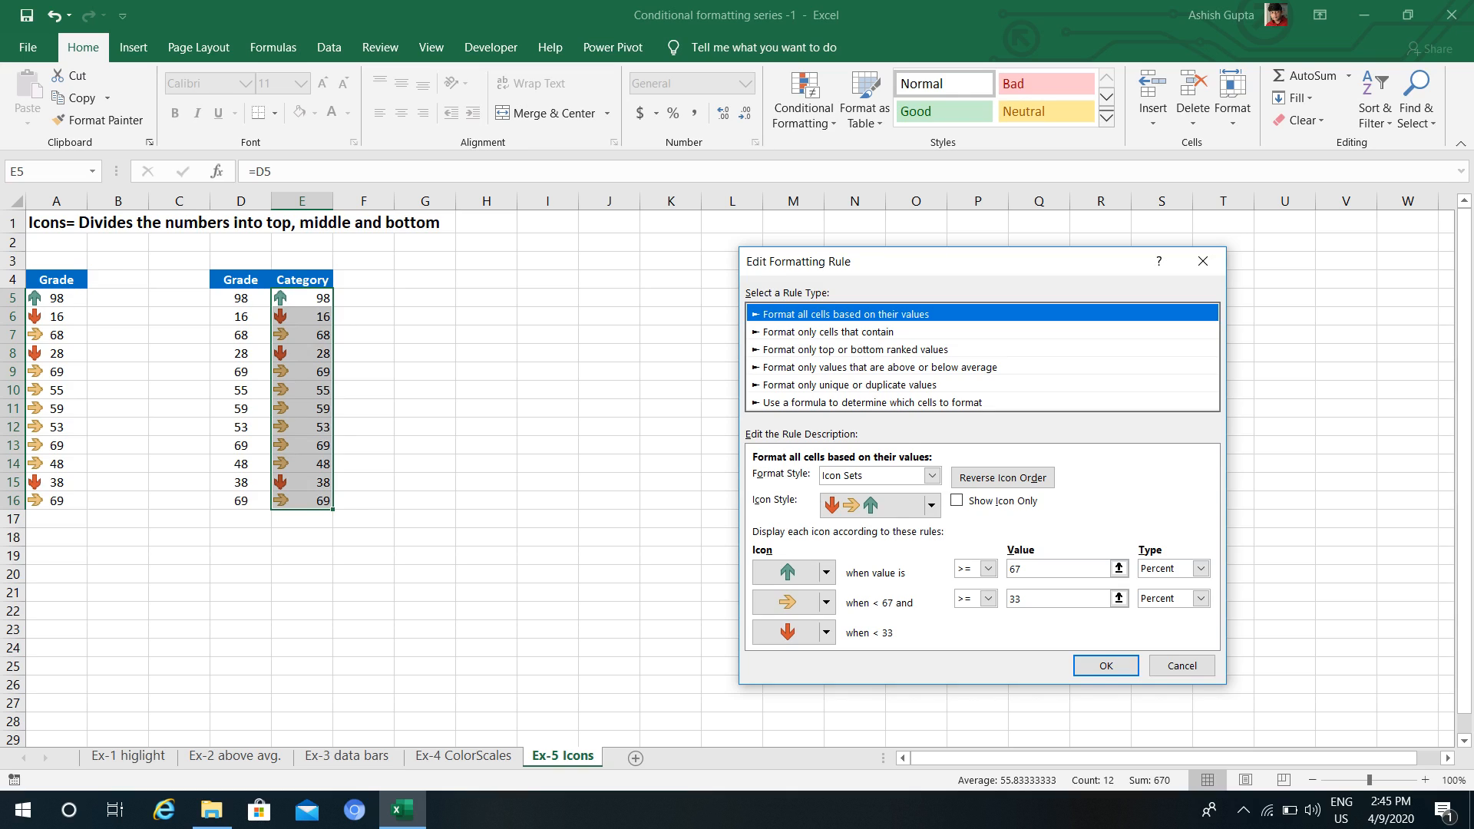
{"action": "left_click", "coordinate": [957, 500]}
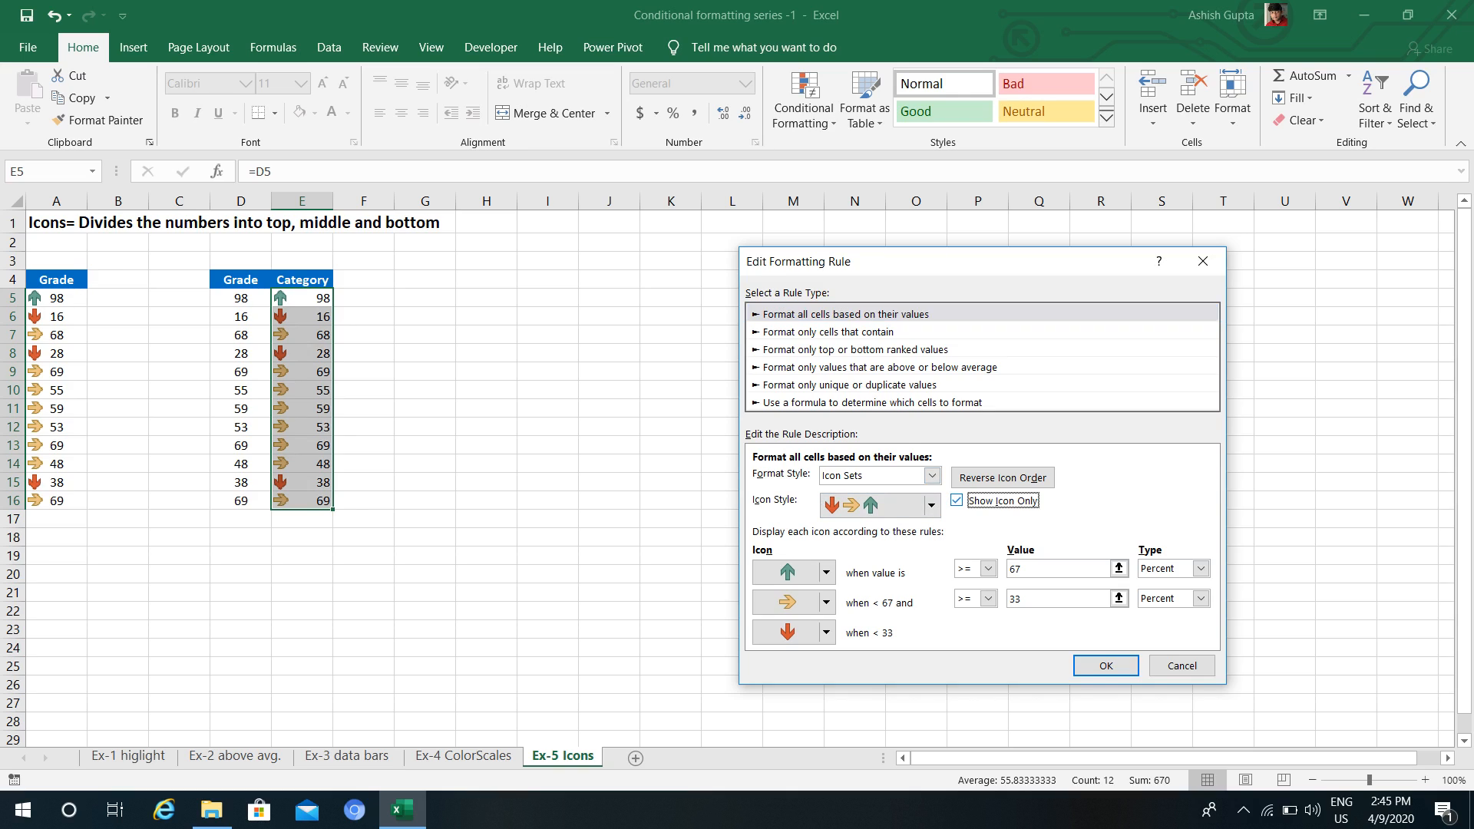
{"action": "left_click", "coordinate": [1106, 665]}
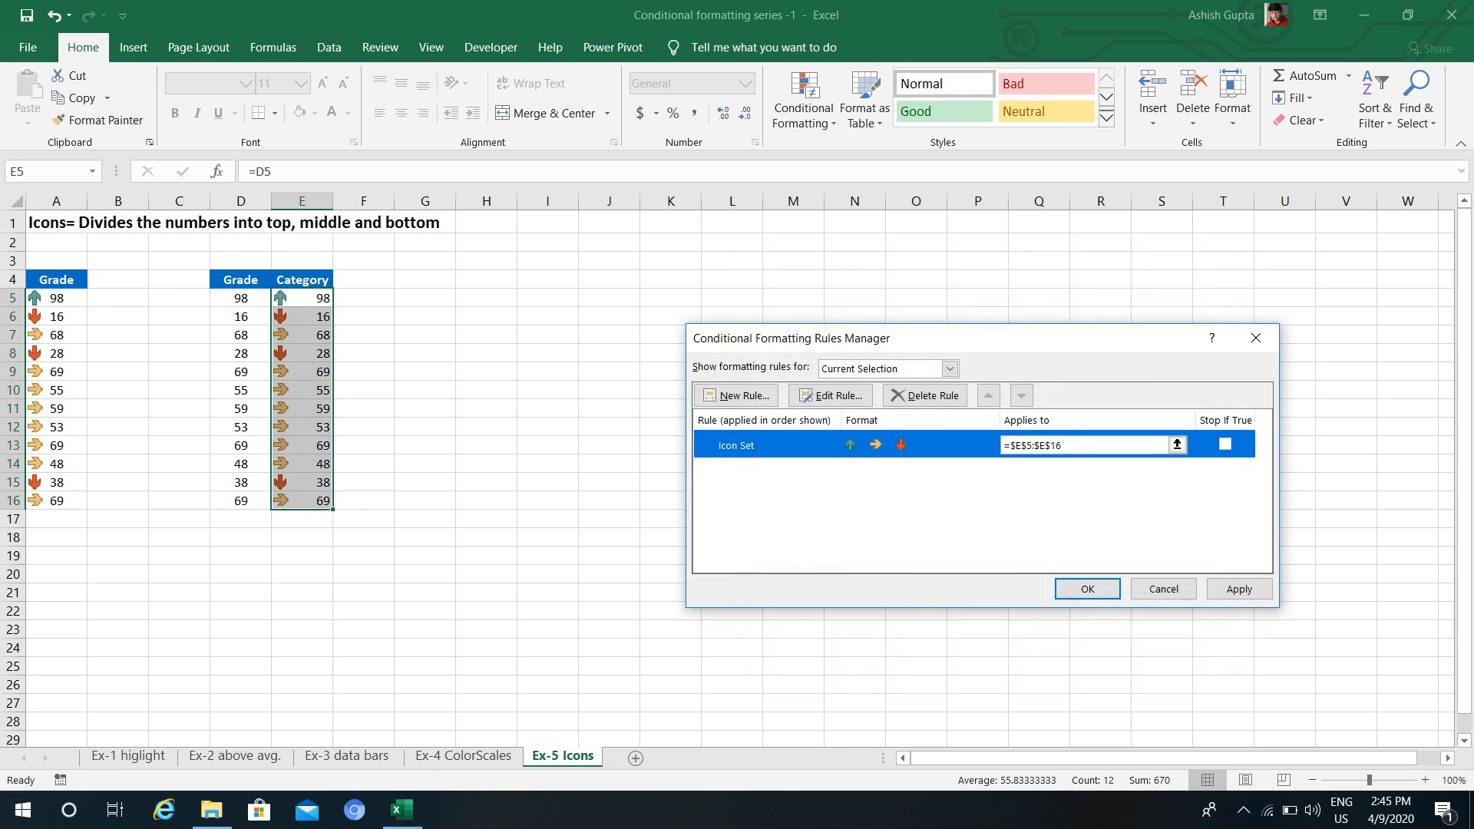
{"action": "left_click", "coordinate": [1239, 590]}
{"action": "left_click", "coordinate": [1088, 590]}
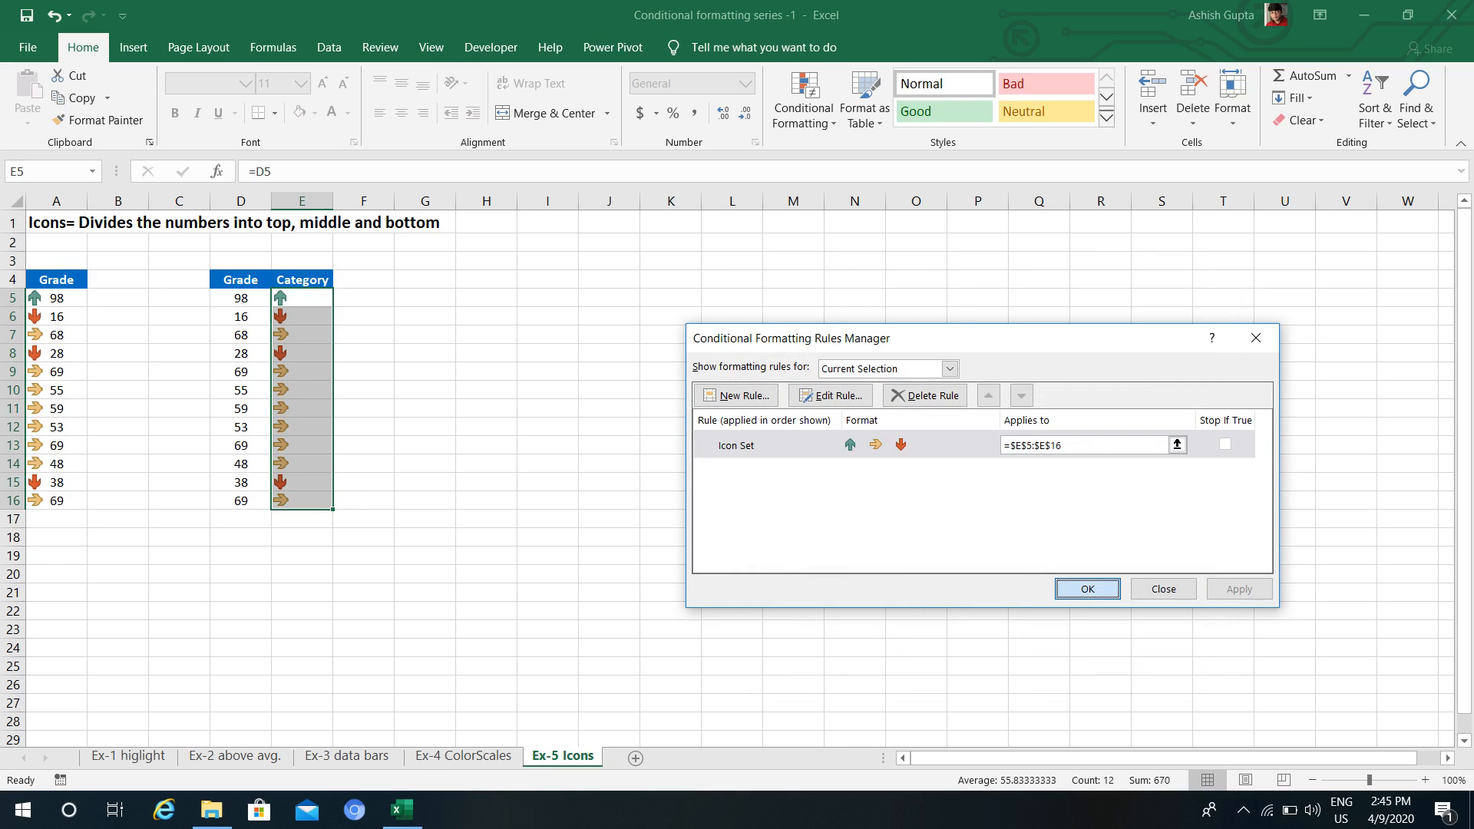
{"action": "left_click", "coordinate": [363, 298]}
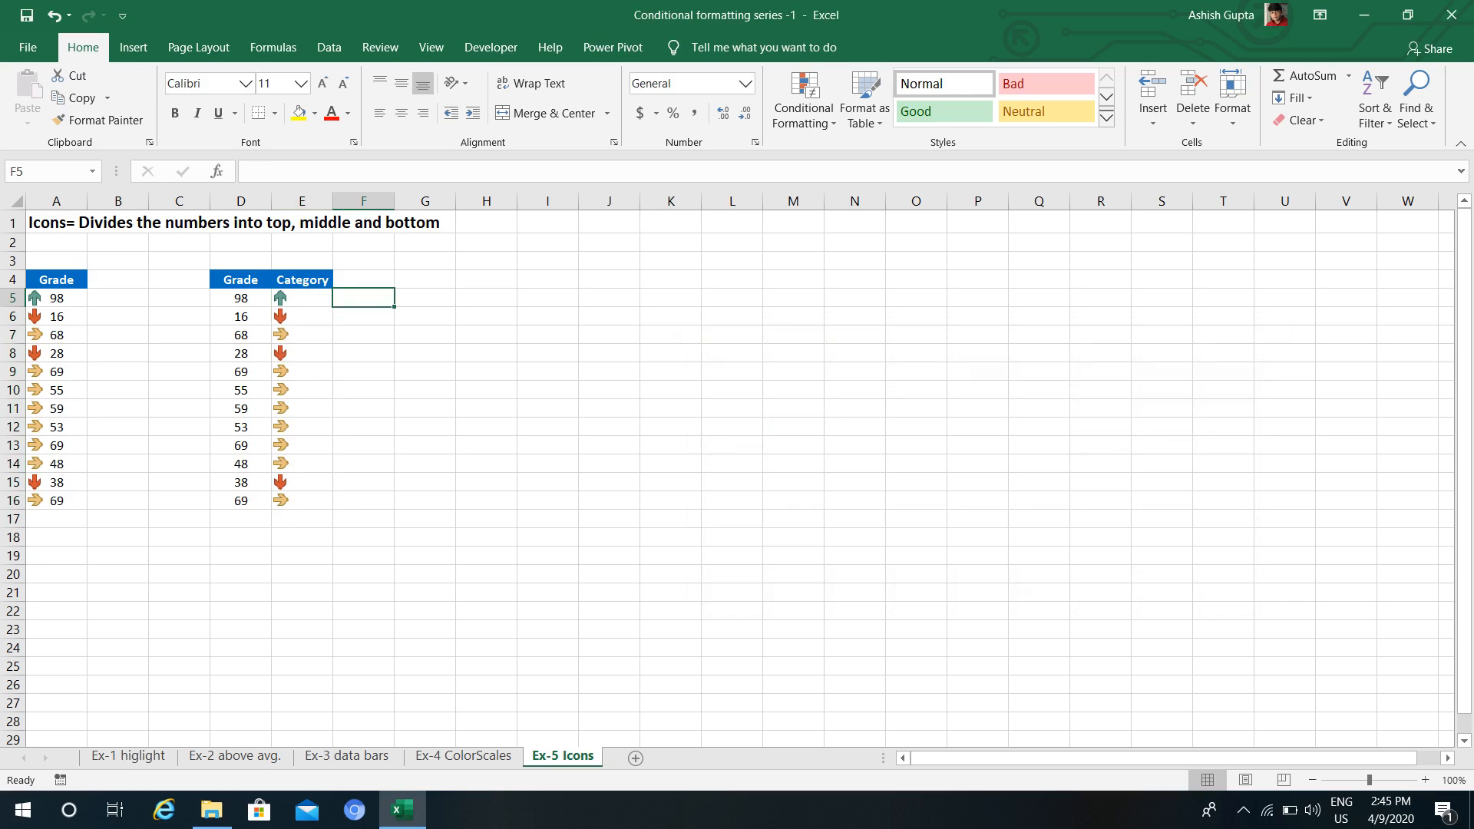
- Select the whole Grade and Category table, D4:E16, including its header row
{"action": "key", "text": "Left"}
{"action": "key", "text": "Up"}
{"action": "key", "text": "Left"}
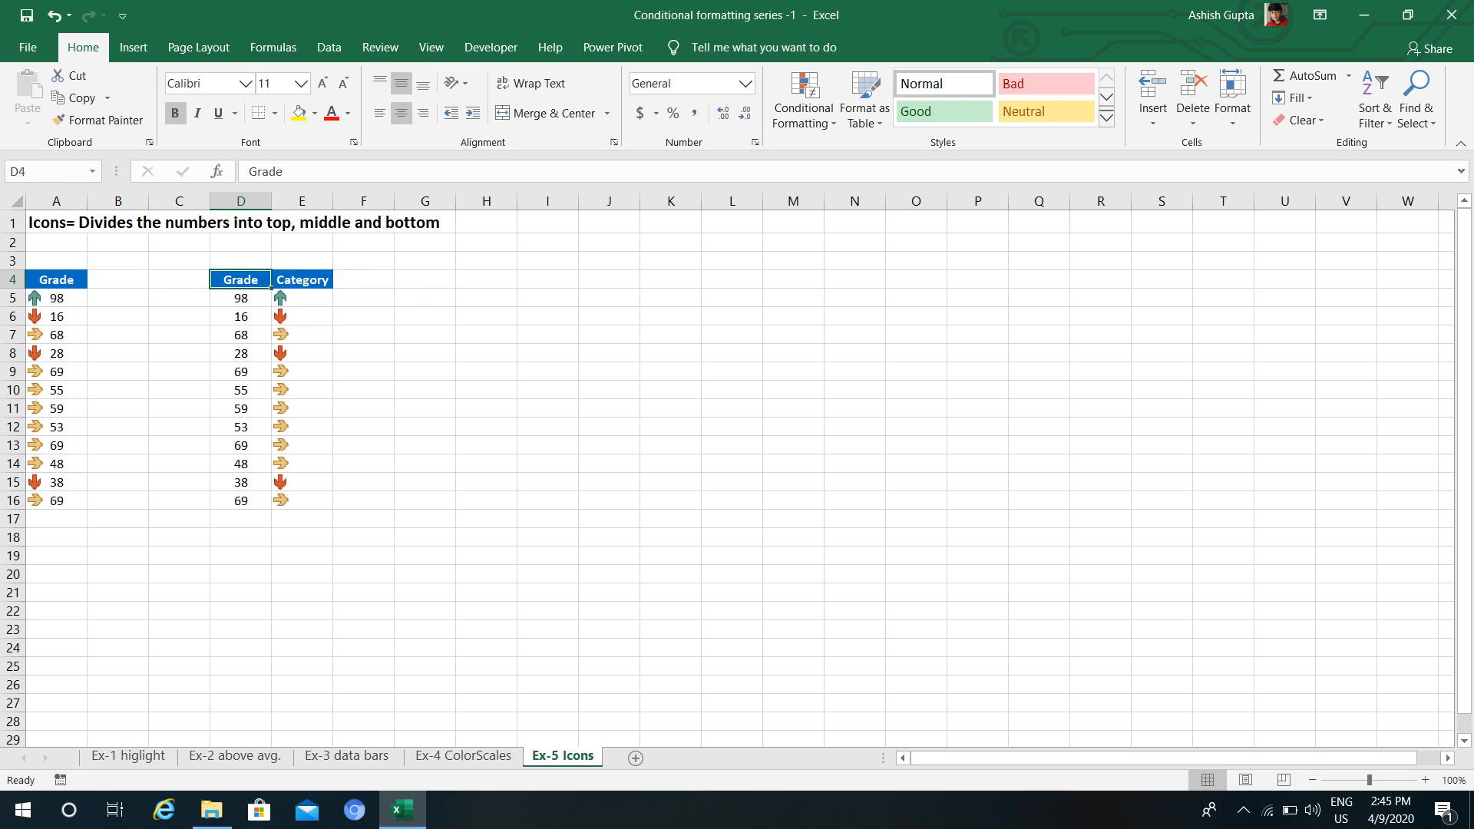
{"action": "key", "text": "shift+Right"}
{"action": "key", "text": "ctrl+shift+Down"}
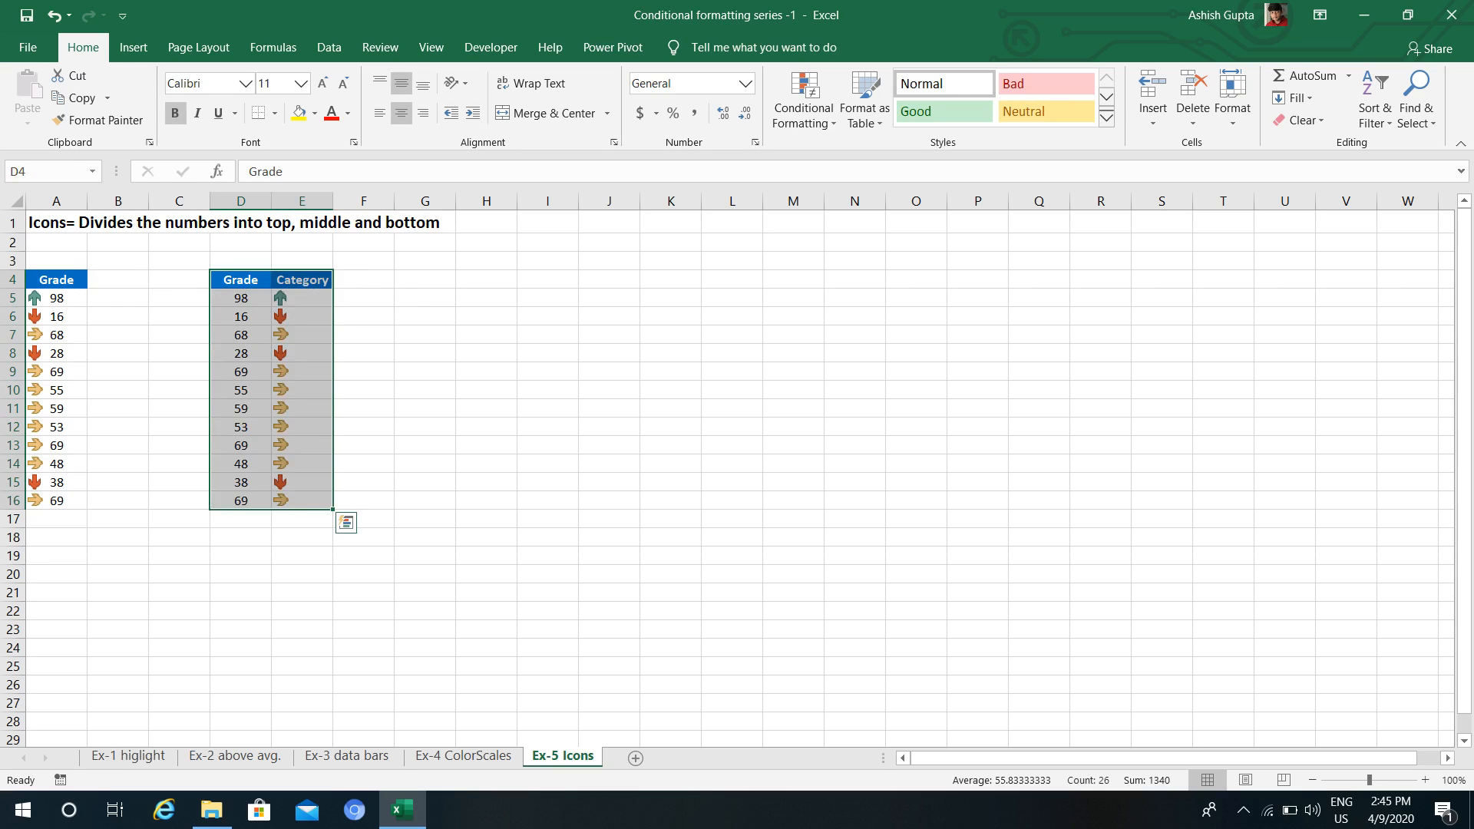